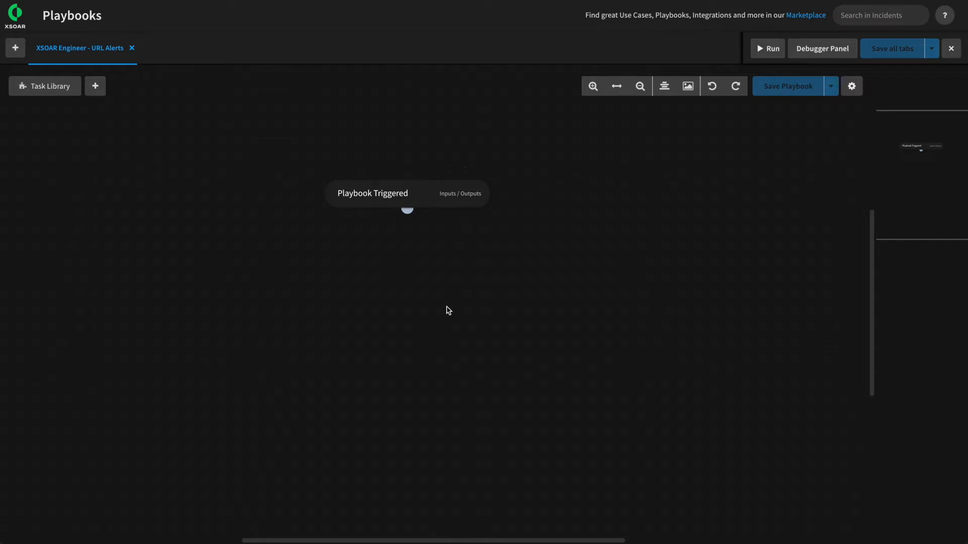
# Create a 'Lookup User in Active Directory' task under Playbook Triggered that runs ad-get-user (Active Directory Query v2).
pyautogui.moveTo(407, 209); pyautogui.dragTo(407, 261)
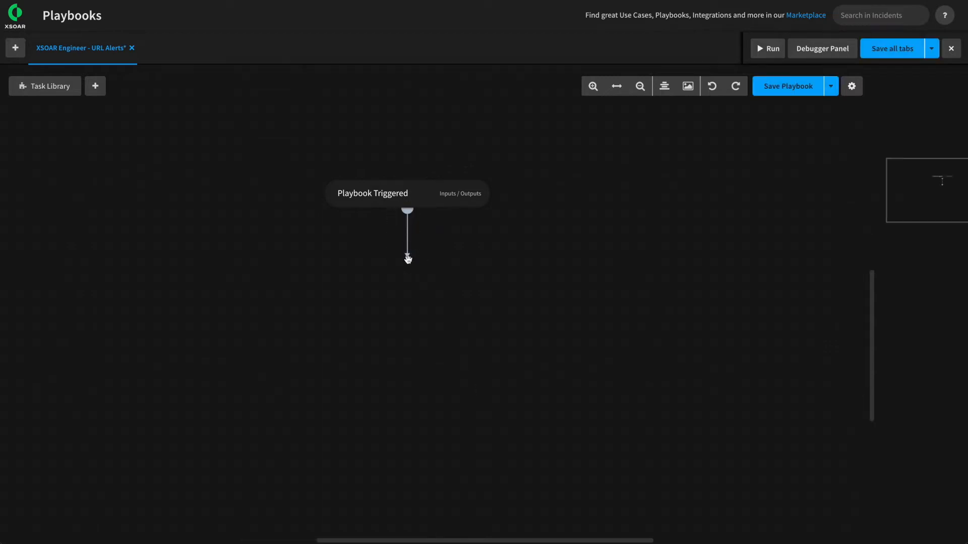
pyautogui.tripleClick(144, 129)
pyautogui.write('Lookup User in A')
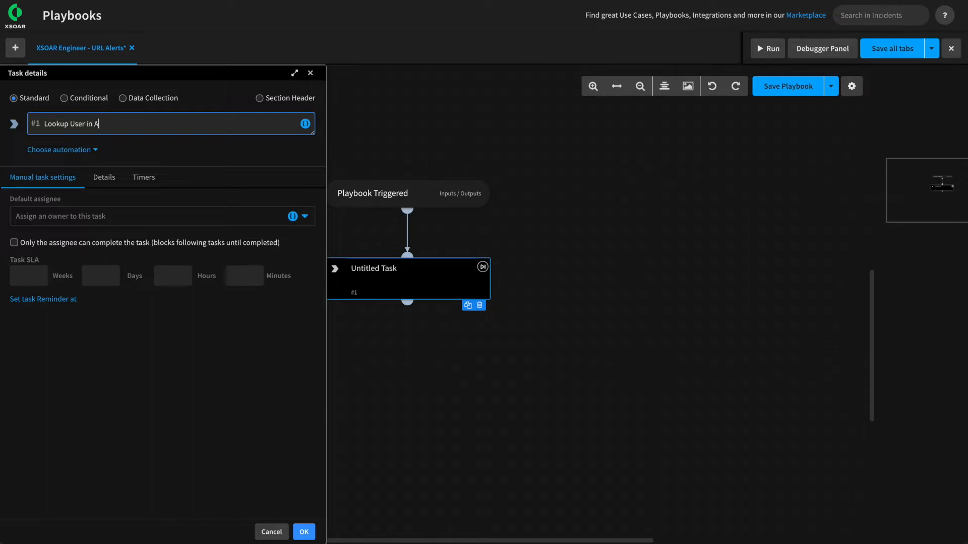
pyautogui.write('ctive Directory')
pyautogui.click(76, 149)
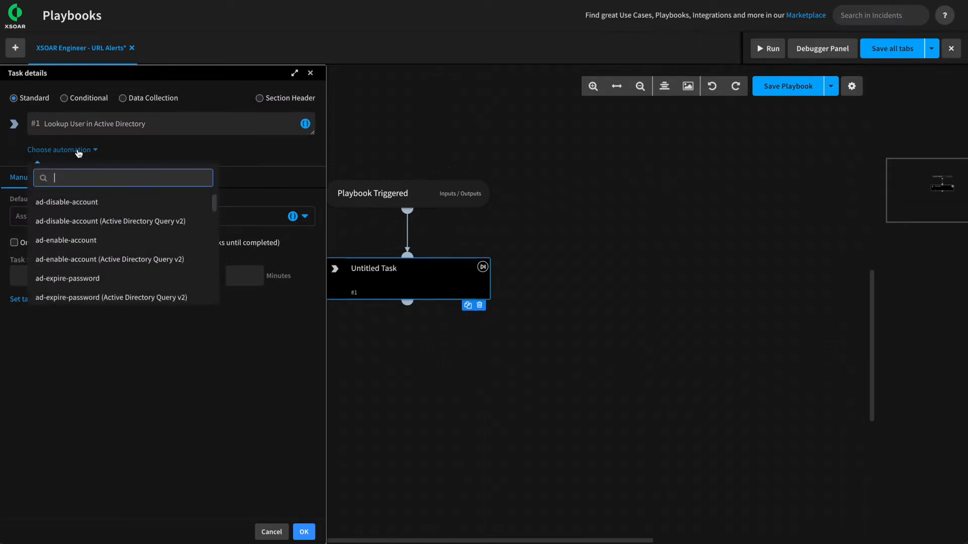
pyautogui.write('ad-get')
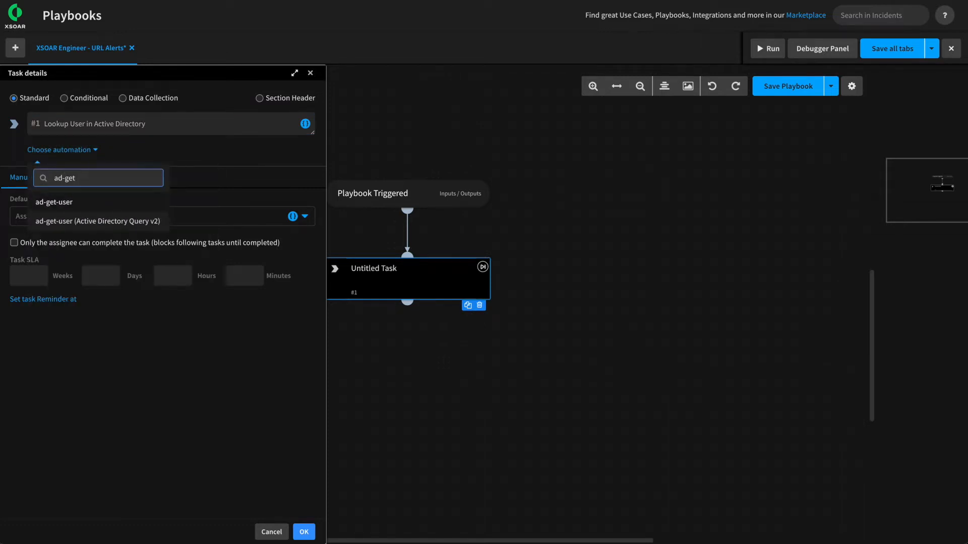
pyautogui.click(90, 222)
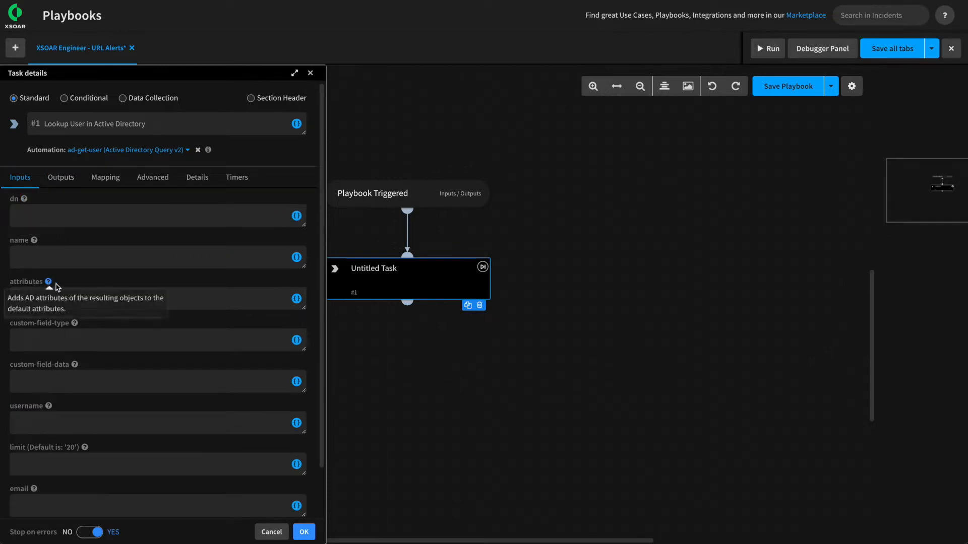
# Set the task's email input to Incident details > Source Username.
pyautogui.click(121, 257)
pyautogui.scroll(-1, 124, 262)
pyautogui.scroll(-1, 124, 262)
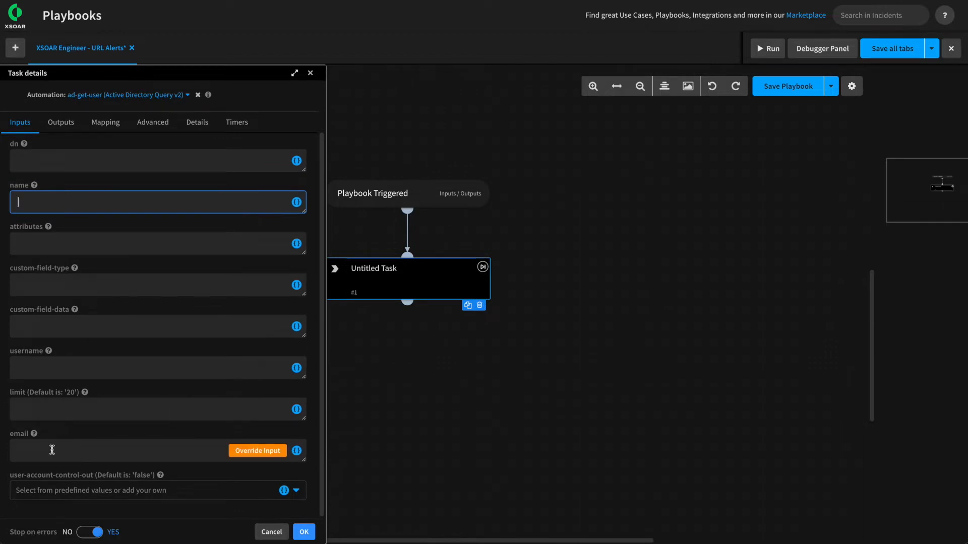
pyautogui.moveTo(34, 435)
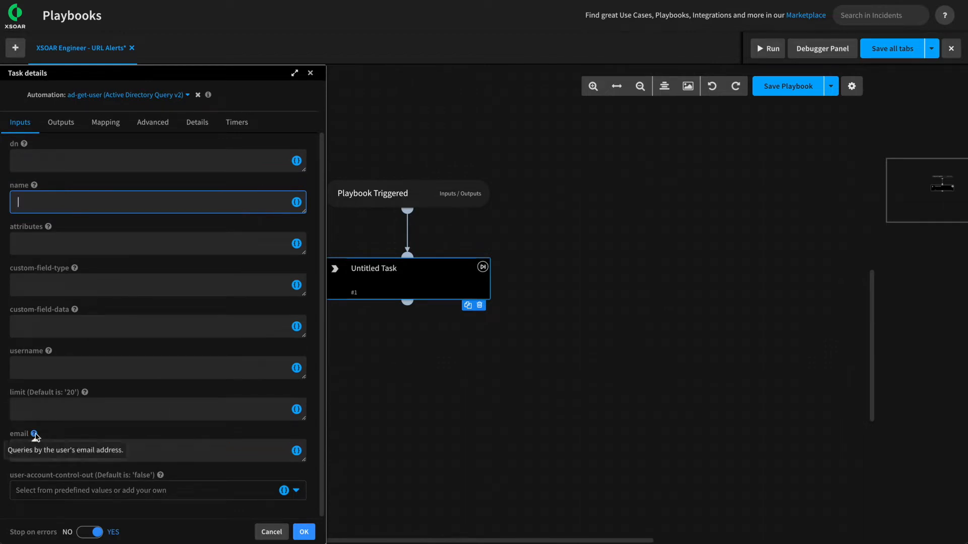
pyautogui.click(296, 450)
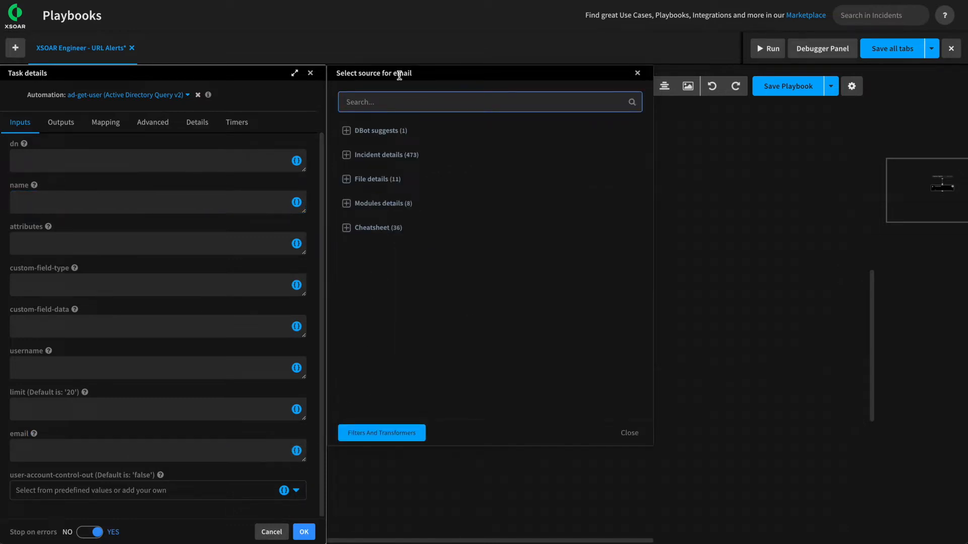
pyautogui.write('saour')
pyautogui.press('BackSpace')
pyautogui.press('BackSpace')
pyautogui.write('ource user')
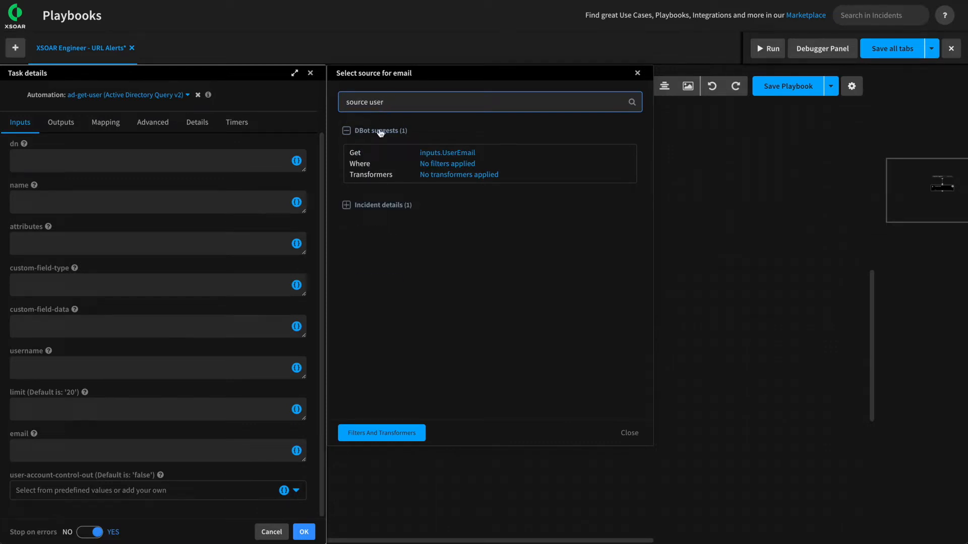
pyautogui.click(346, 205)
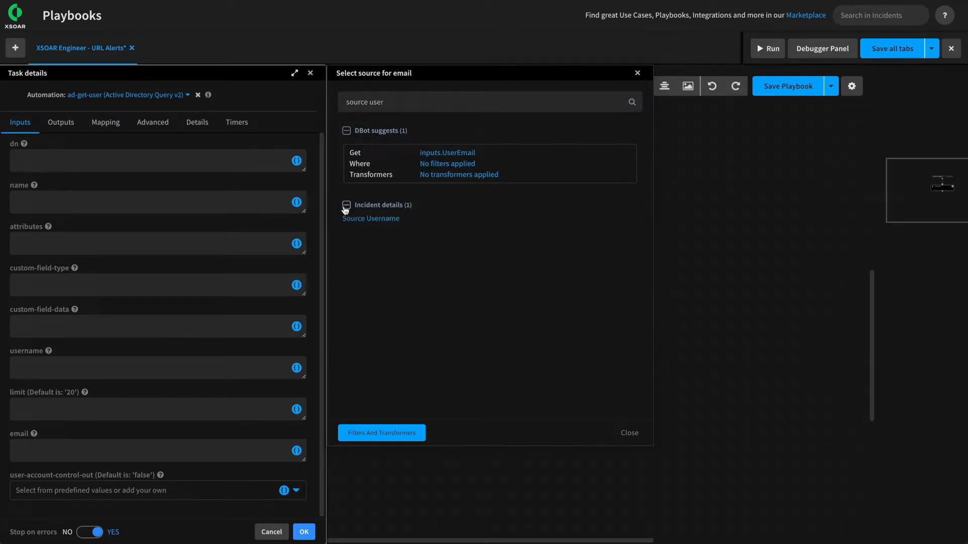
pyautogui.click(372, 218)
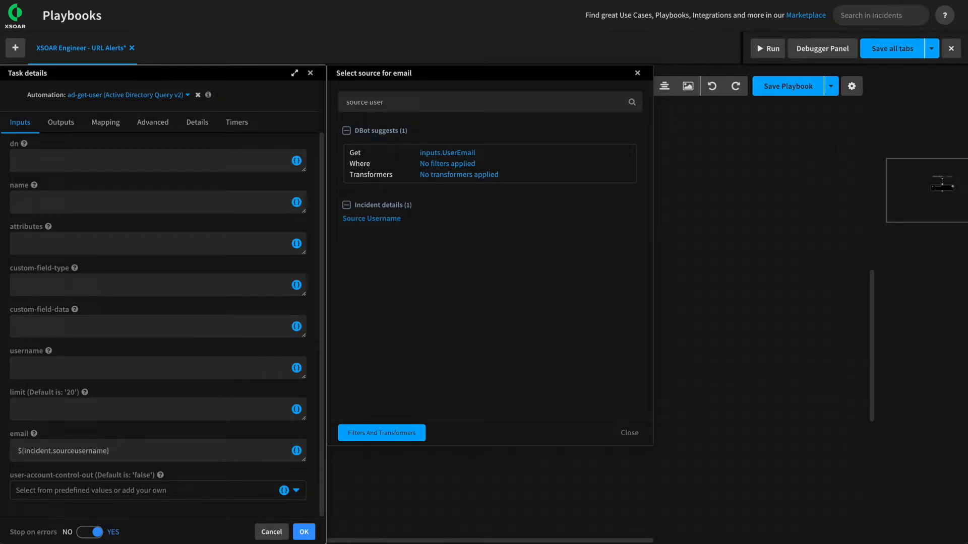
# Open Filters and Transformers for the email value showing the incident.sourceusername path.
pyautogui.click(383, 436)
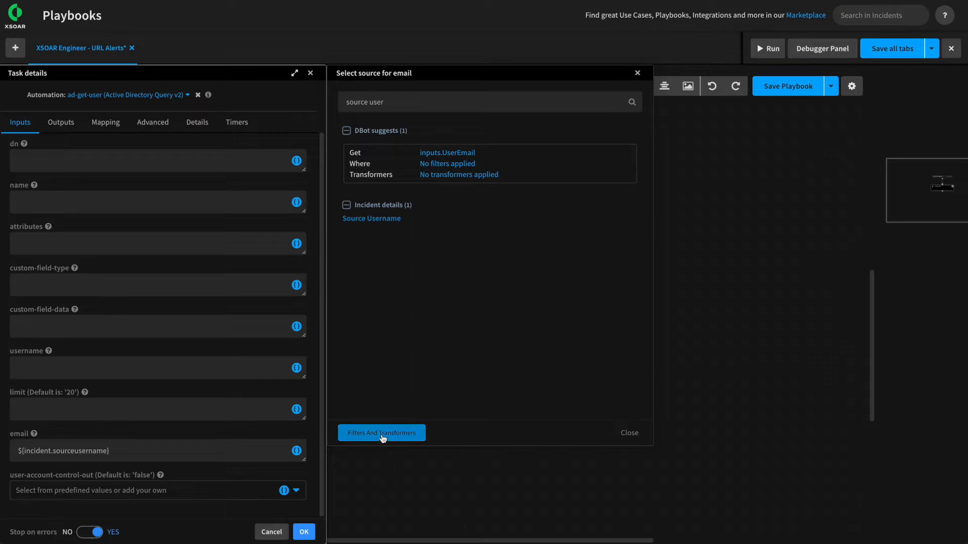
pyautogui.moveTo(462, 123); pyautogui.dragTo(377, 123)
pyautogui.click(381, 123)
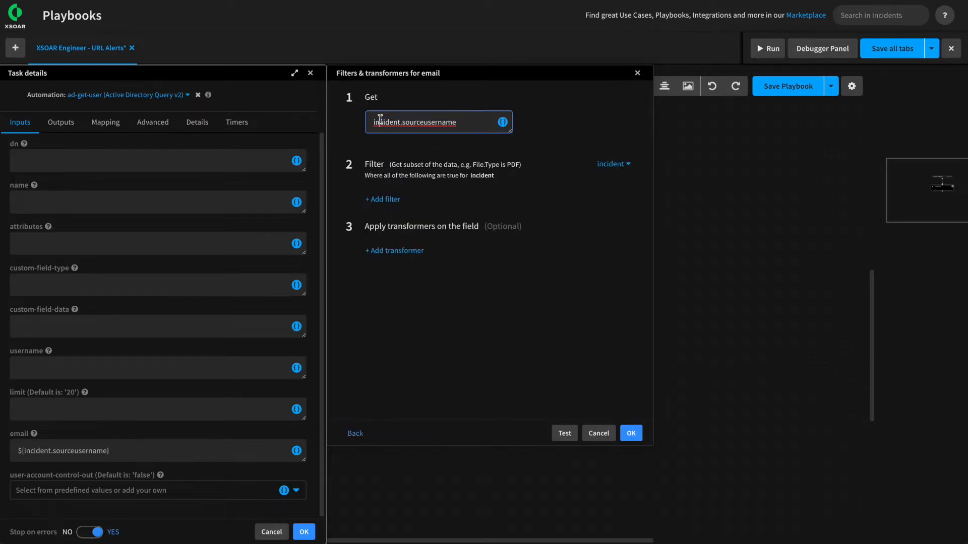
# Test the email value against alert investigation #565 and check the returned e-mail address.
pyautogui.click(561, 434)
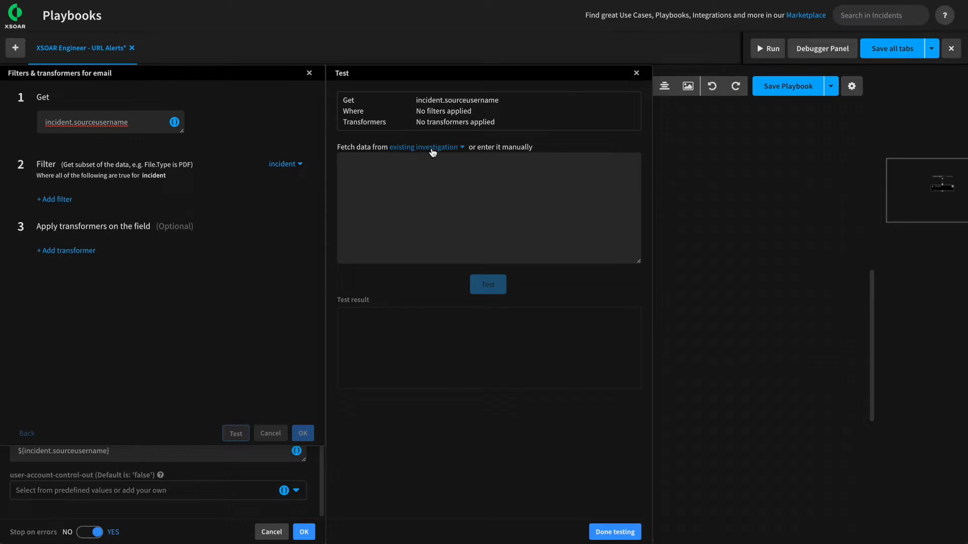
pyautogui.click(433, 149)
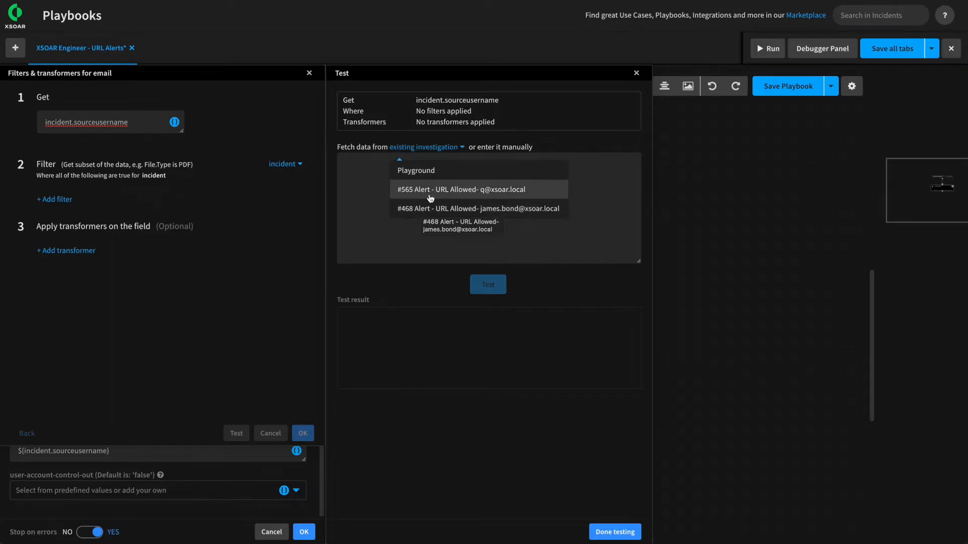
pyautogui.click(465, 195)
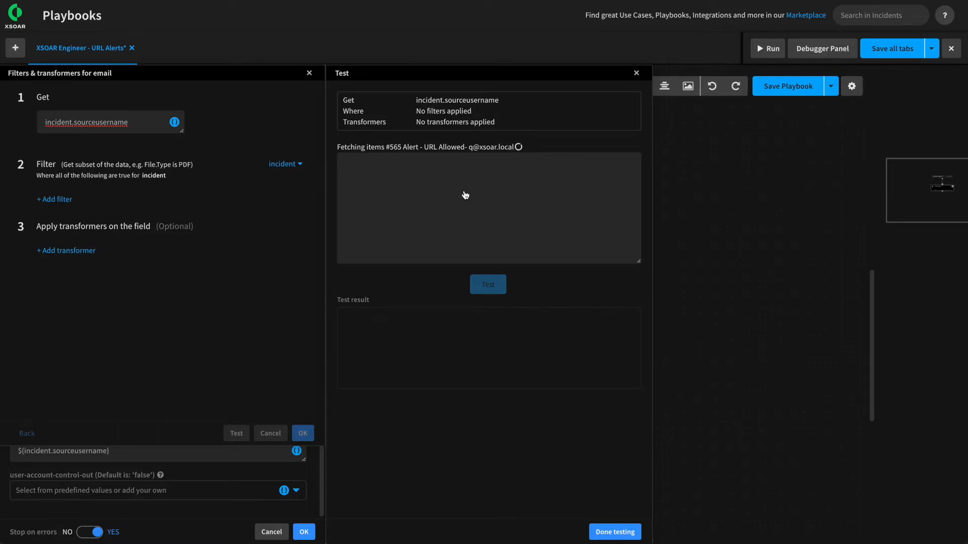
pyautogui.click(491, 284)
pyautogui.moveTo(403, 317); pyautogui.dragTo(342, 318)
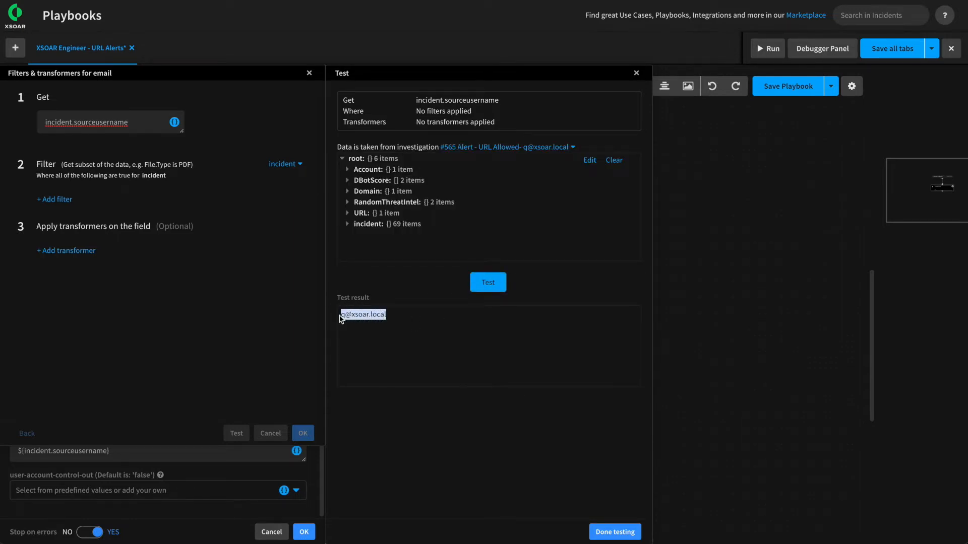
# Re-run the test against investigation #468, confirm the e-mail address, and finish testing.
pyautogui.click(458, 149)
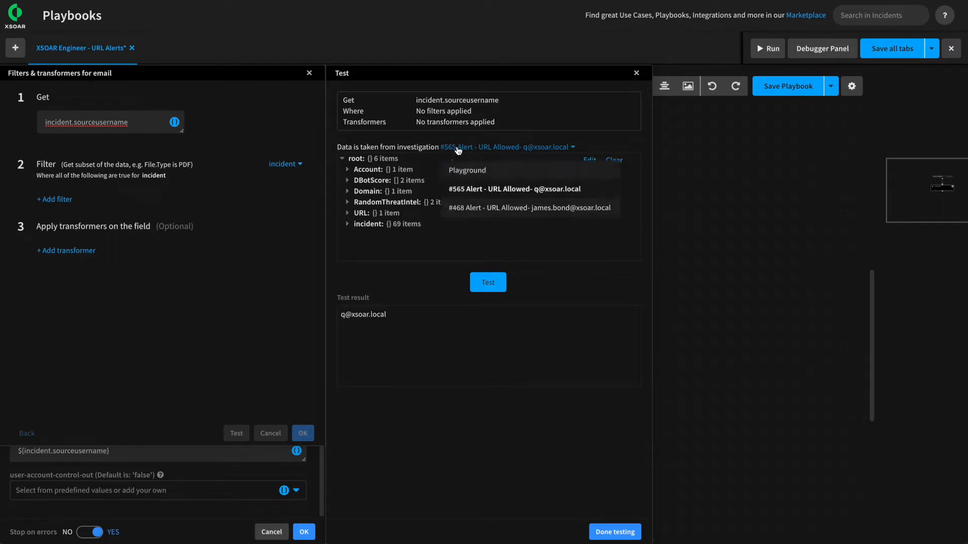
pyautogui.click(490, 206)
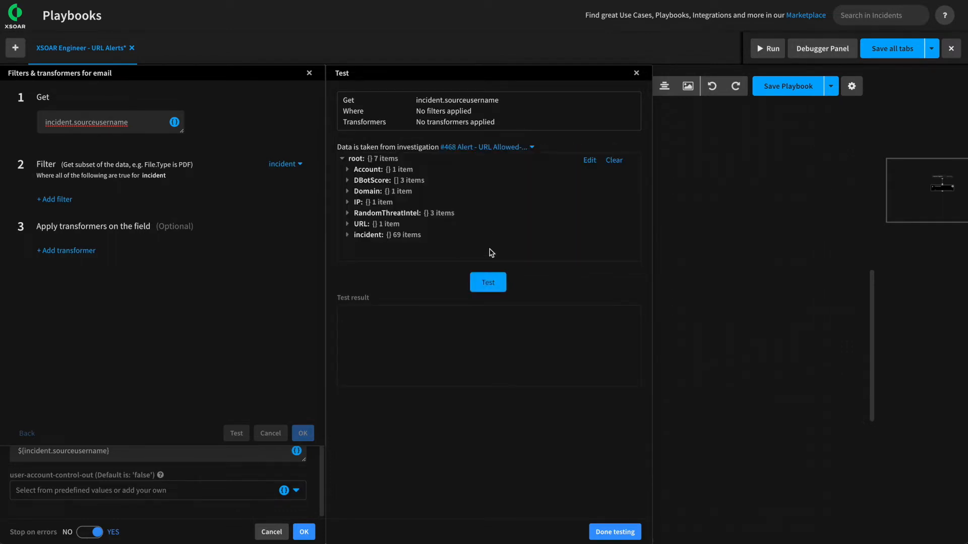
pyautogui.click(490, 283)
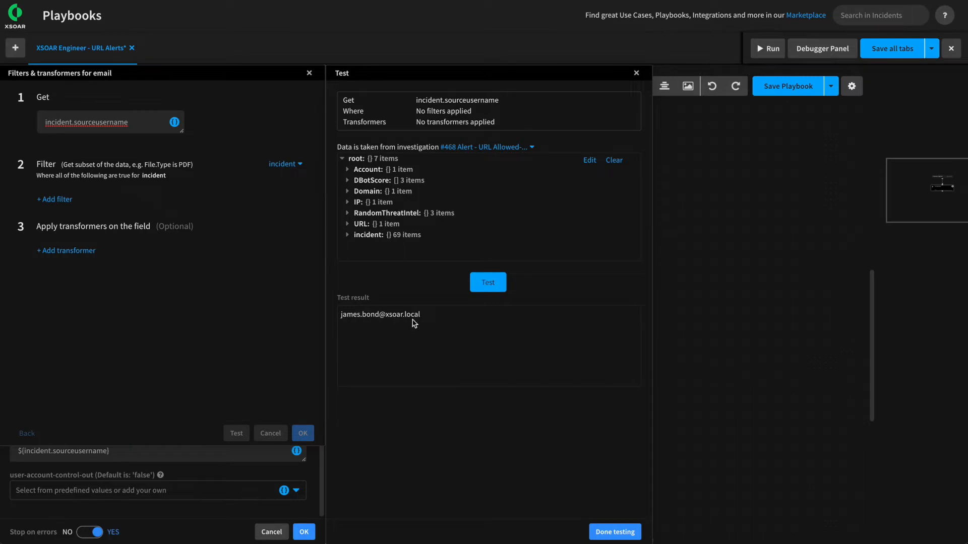
pyautogui.tripleClick(336, 317)
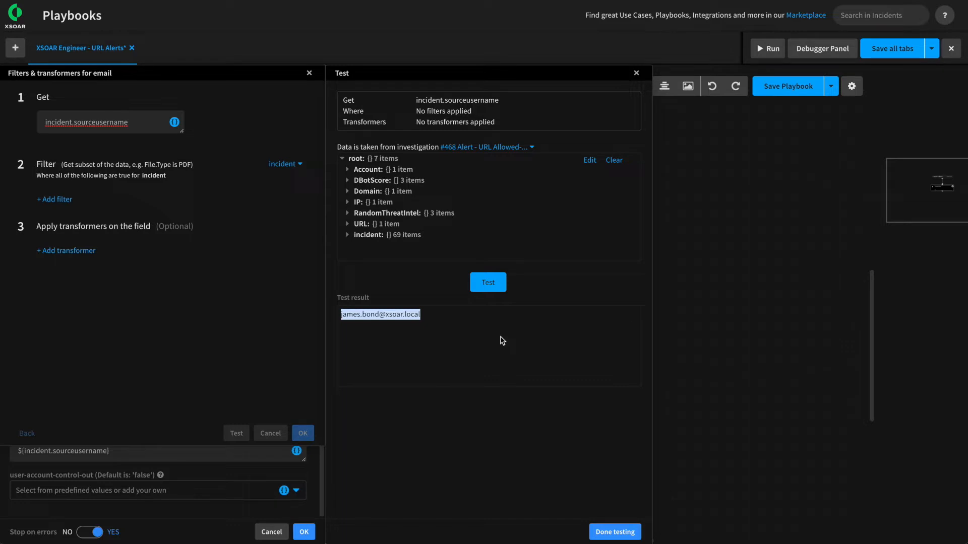
pyautogui.click(607, 534)
# Keep incident.sourceusername as the email input and view the task's outputs.
pyautogui.click(631, 432)
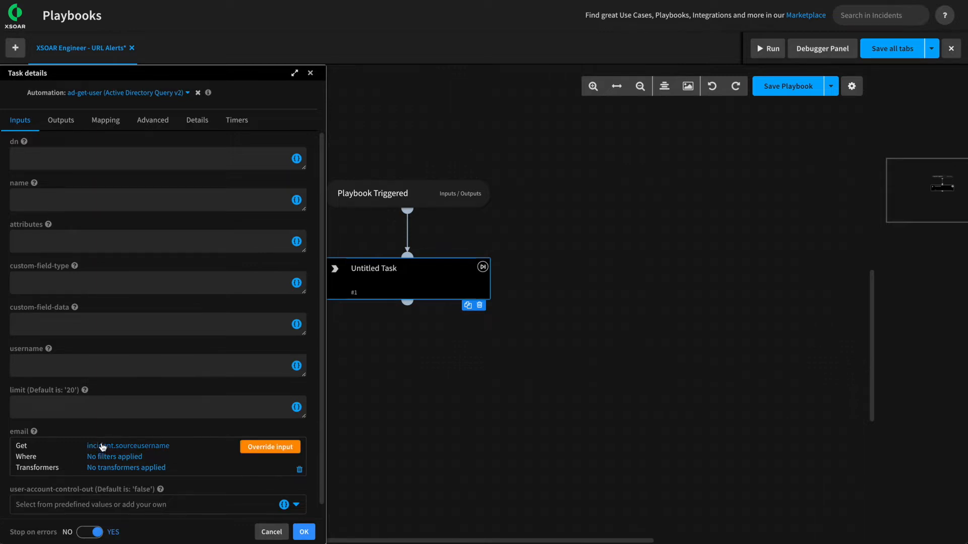
pyautogui.scroll(2, 158, 302)
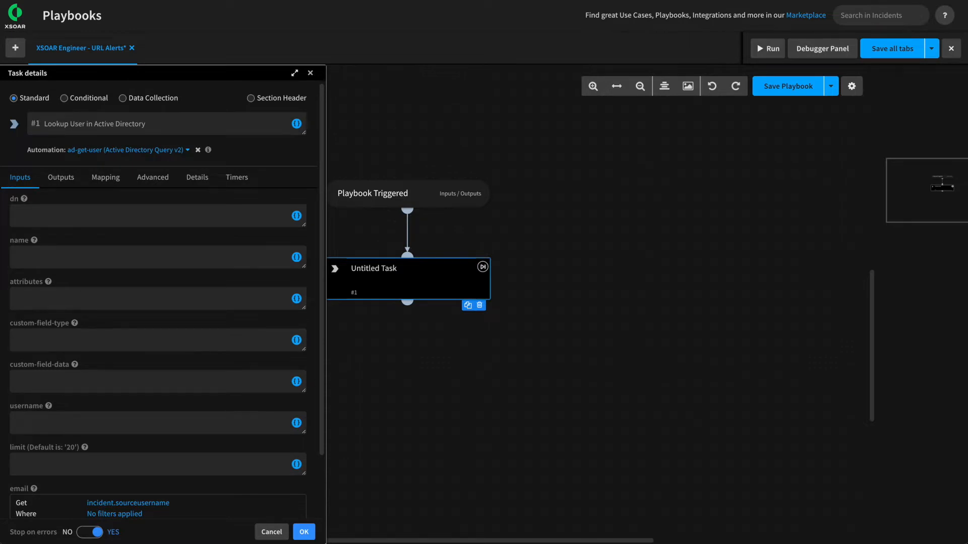
pyautogui.click(61, 182)
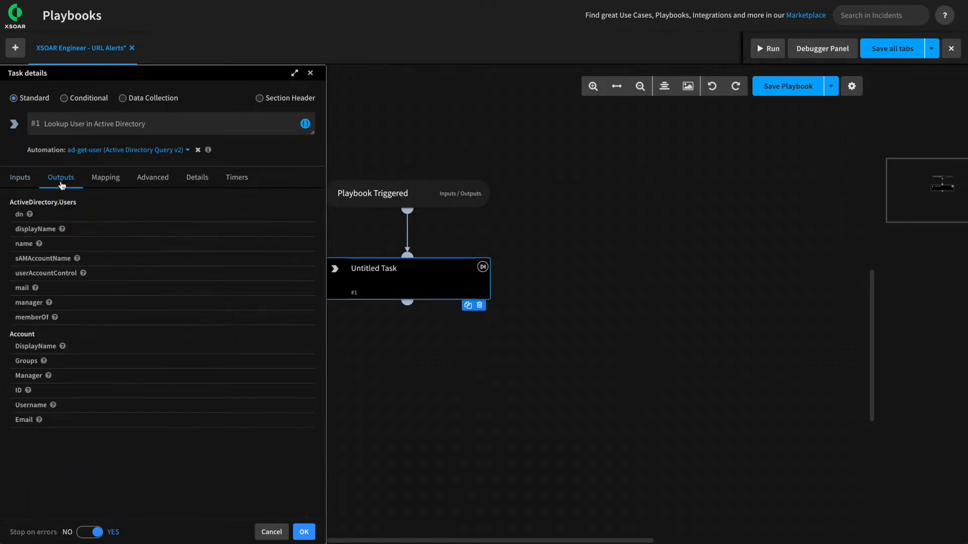
# Review the sAMAccountName and memberOf outputs, then bring up the Mapping settings.
pyautogui.click(16, 259)
pyautogui.moveTo(16, 259); pyautogui.dragTo(65, 260)
pyautogui.moveTo(17, 317); pyautogui.dragTo(42, 318)
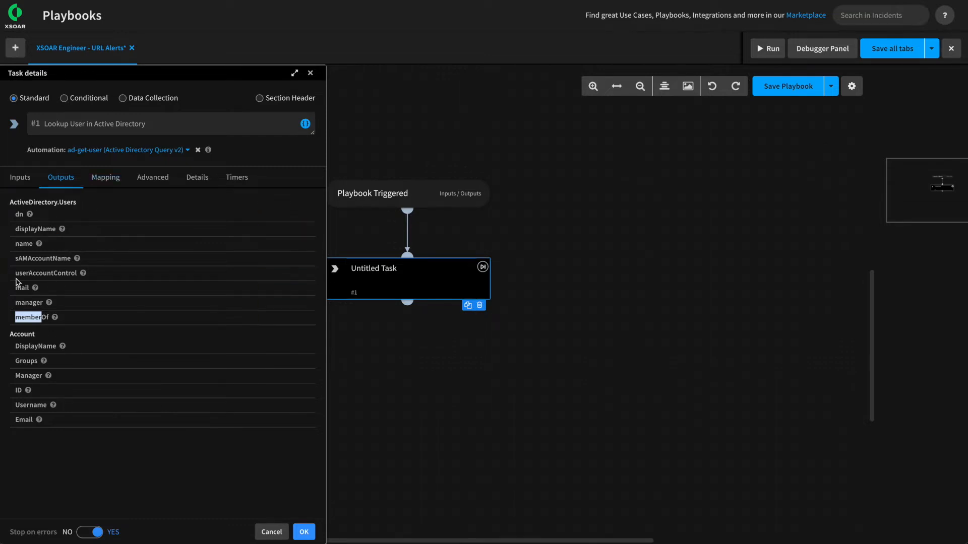
pyautogui.click(110, 185)
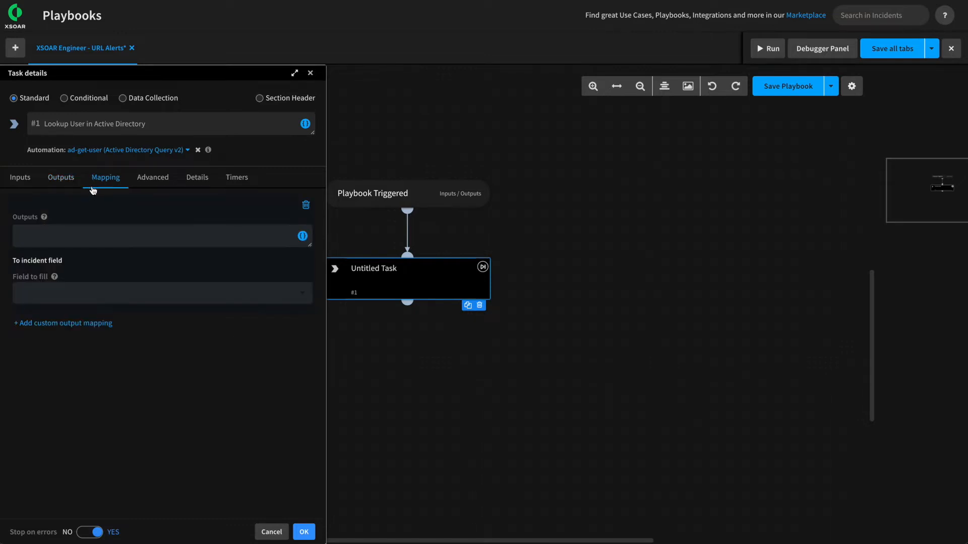
# Map the ActiveDirectory.Users sAMAccountName output to the sAMAccountName incident field.
pyautogui.click(305, 205)
pyautogui.click(45, 201)
pyautogui.click(302, 236)
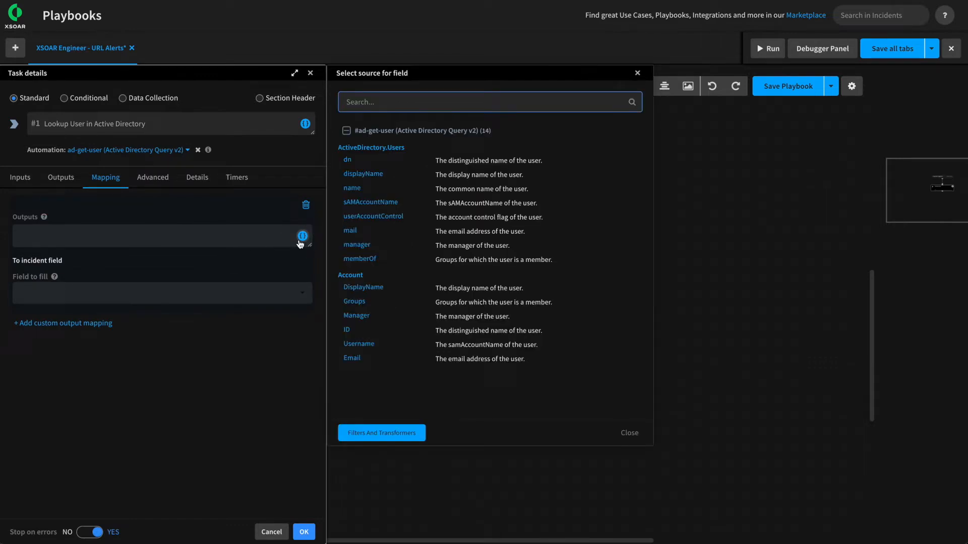
pyautogui.click(368, 201)
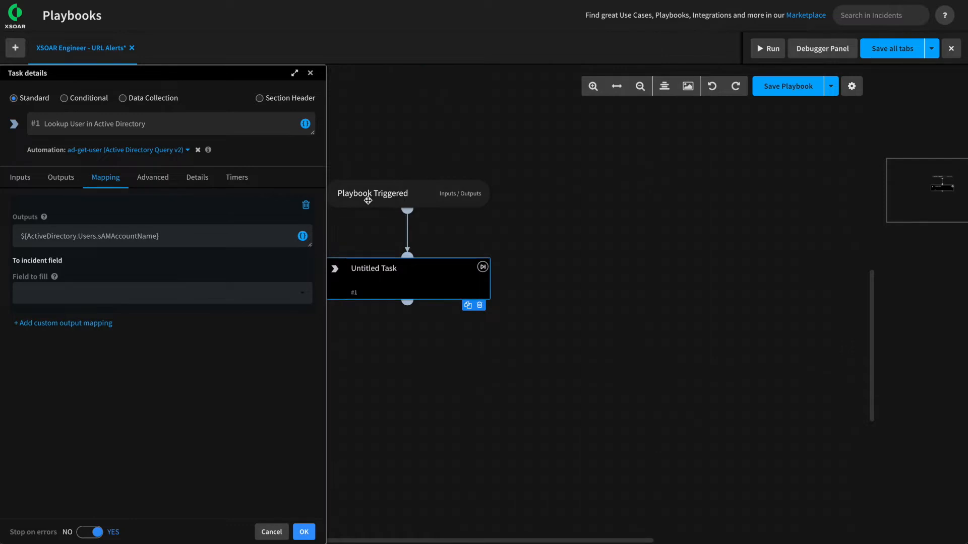
pyautogui.click(151, 295)
pyautogui.write('sam')
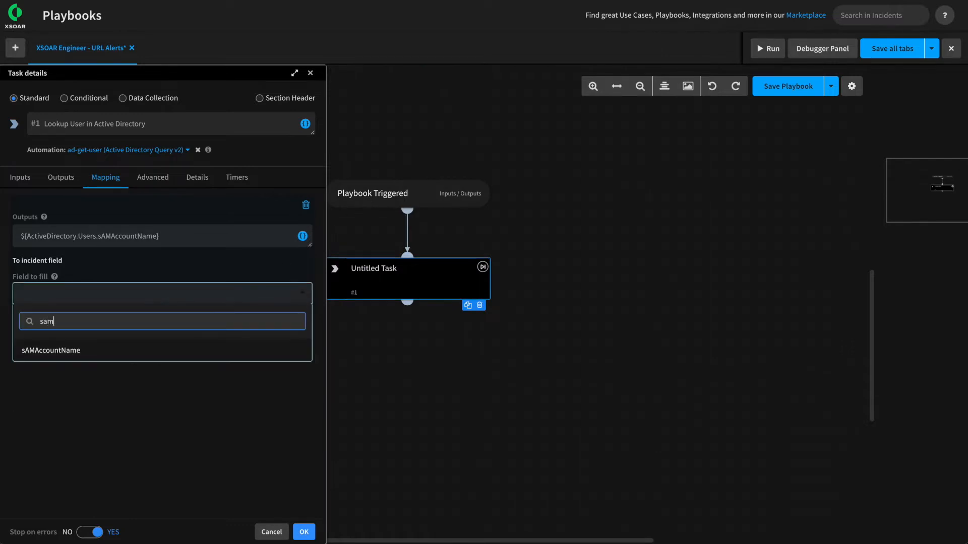
pyautogui.click(129, 350)
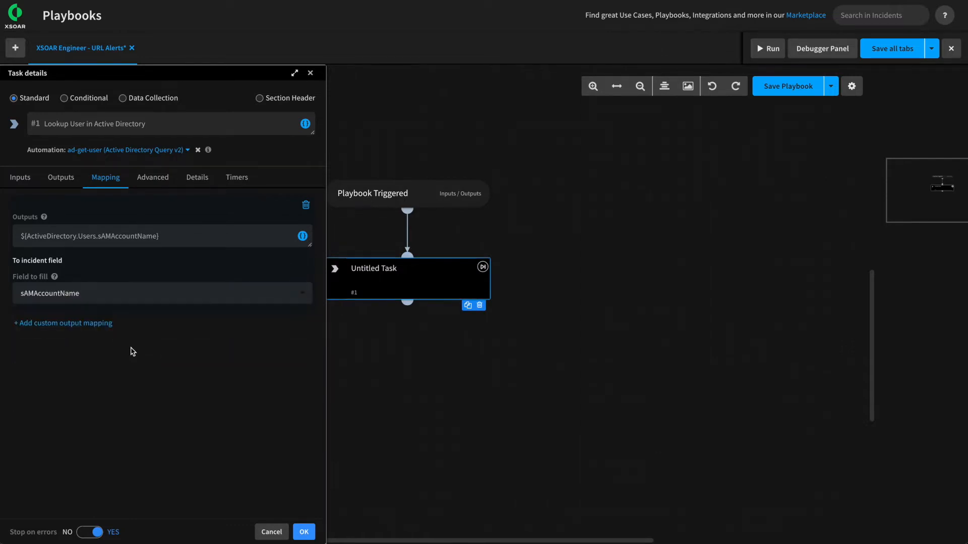
# Map the memberOf output to the Account Groups field and confirm the task.
pyautogui.click(85, 322)
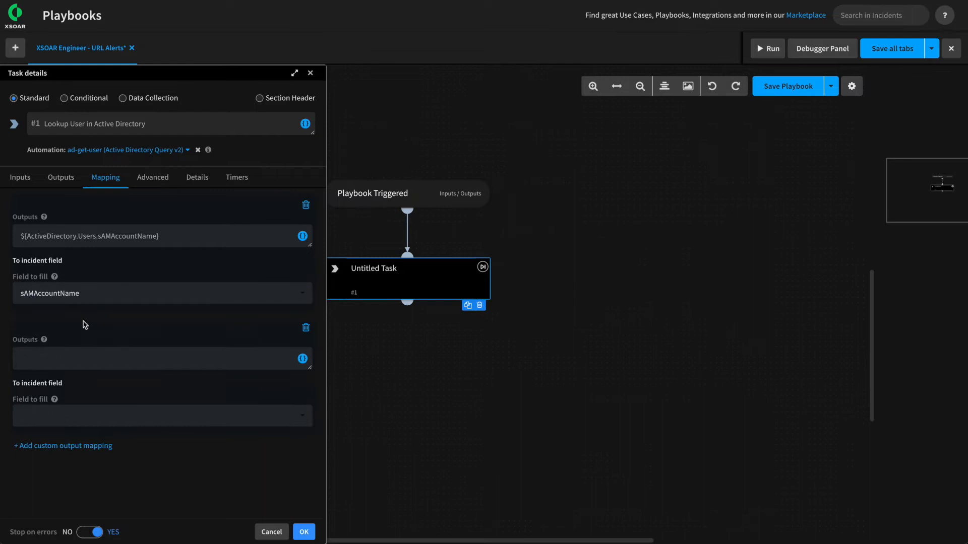
pyautogui.click(303, 358)
pyautogui.click(360, 259)
pyautogui.click(66, 416)
pyautogui.write('ac')
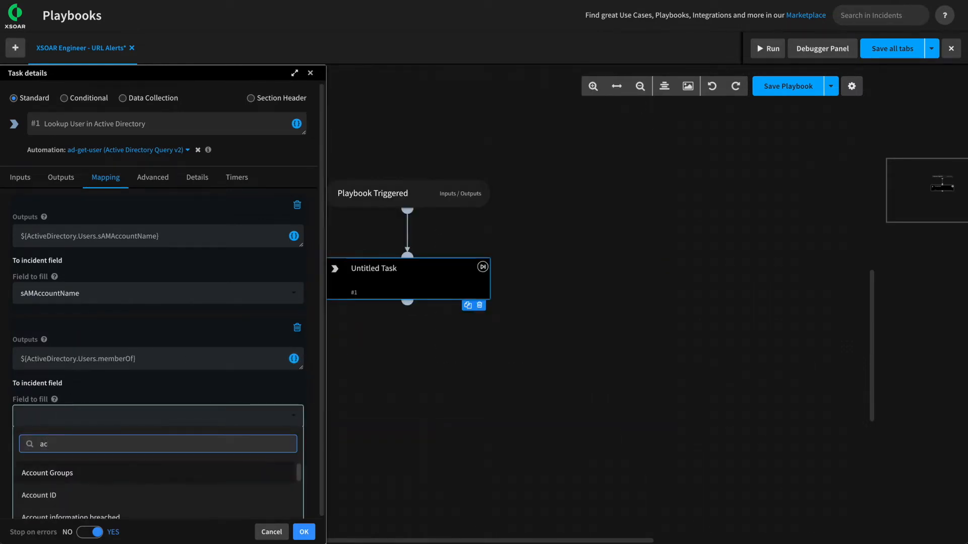
pyautogui.click(50, 472)
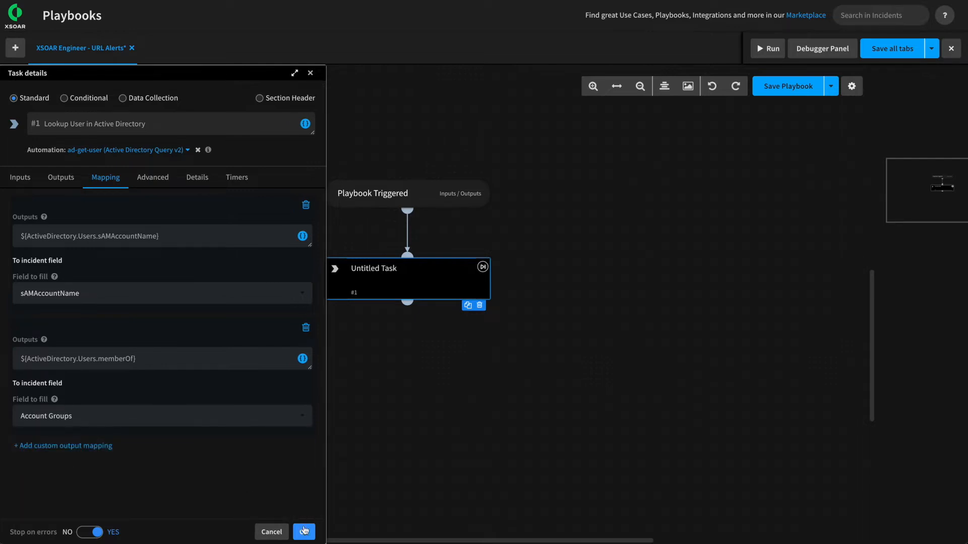
pyautogui.click(304, 532)
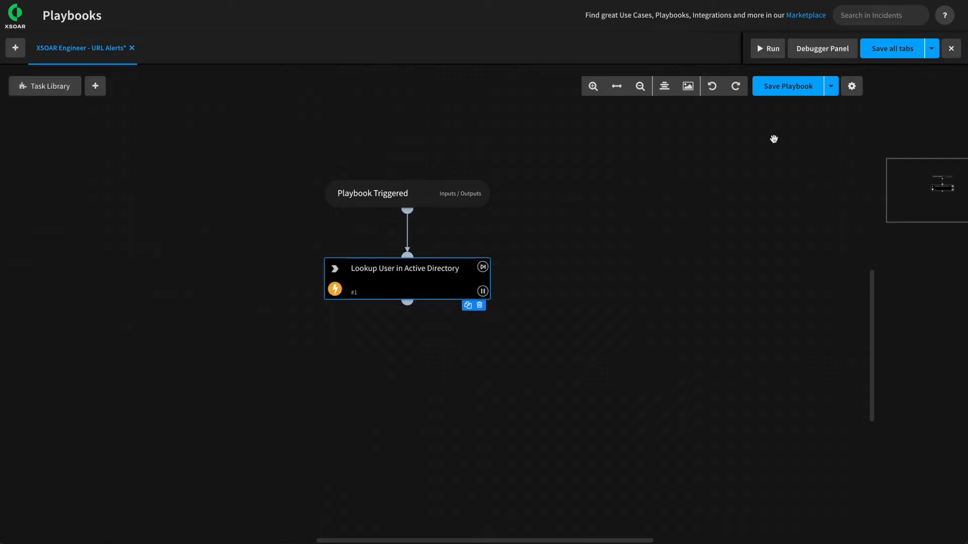
# Save the playbook and open the Debugger Panel with the incident context expanded.
pyautogui.click(794, 88)
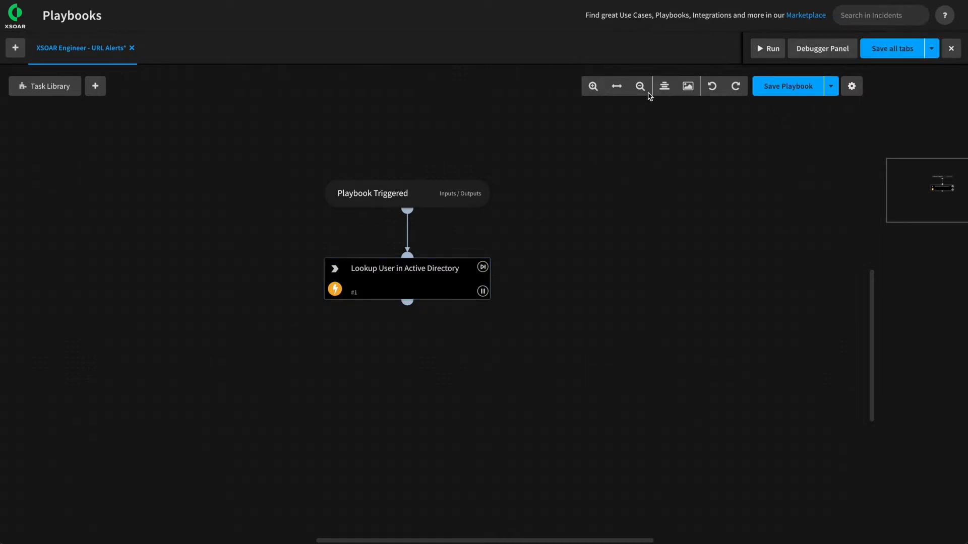
pyautogui.click(806, 54)
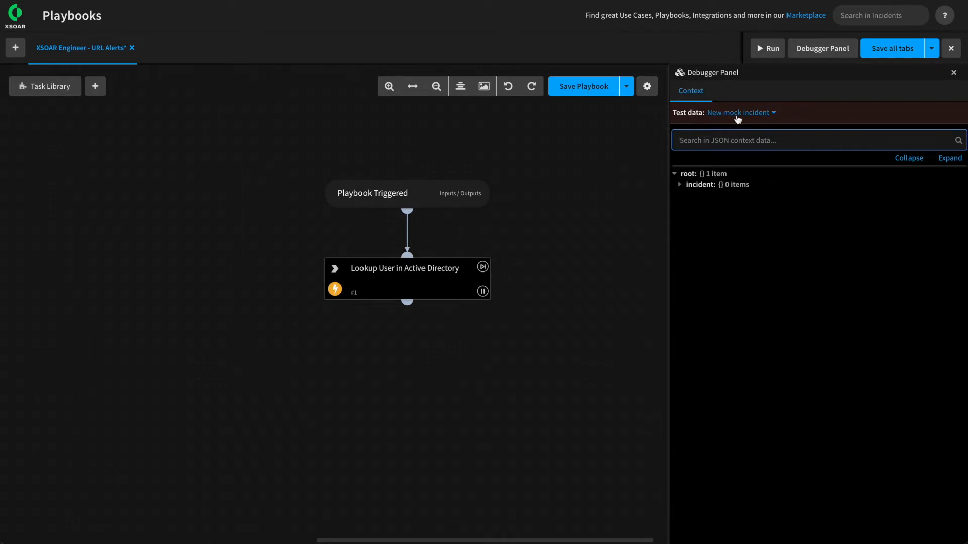
pyautogui.click(686, 188)
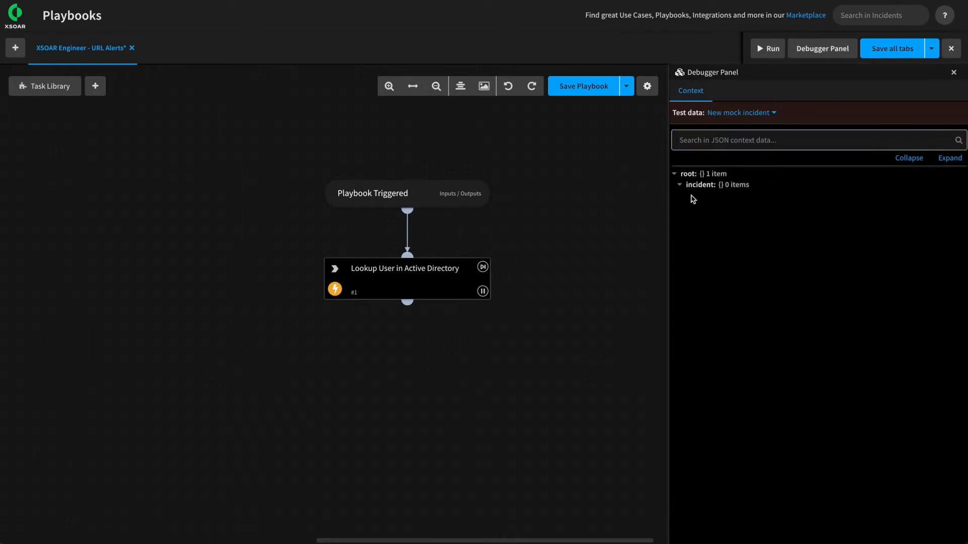
# Set debugger test data back to New mock incident and reopen the lookup task's inputs.
pyautogui.click(731, 114)
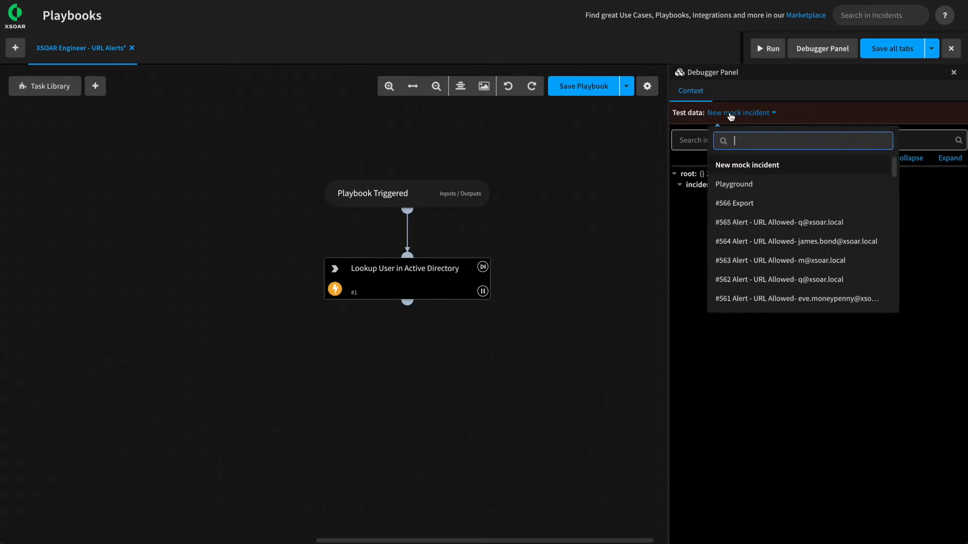
pyautogui.click(773, 224)
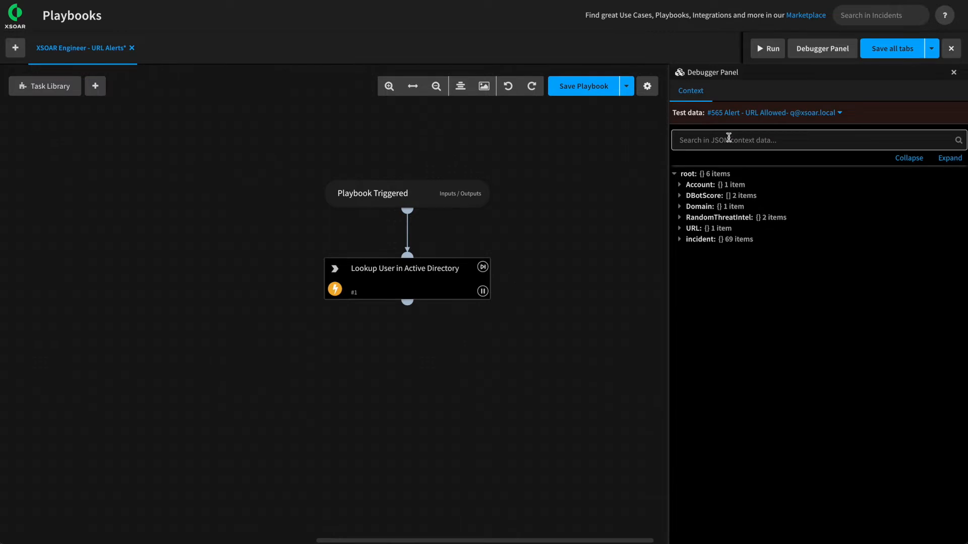
pyautogui.click(748, 113)
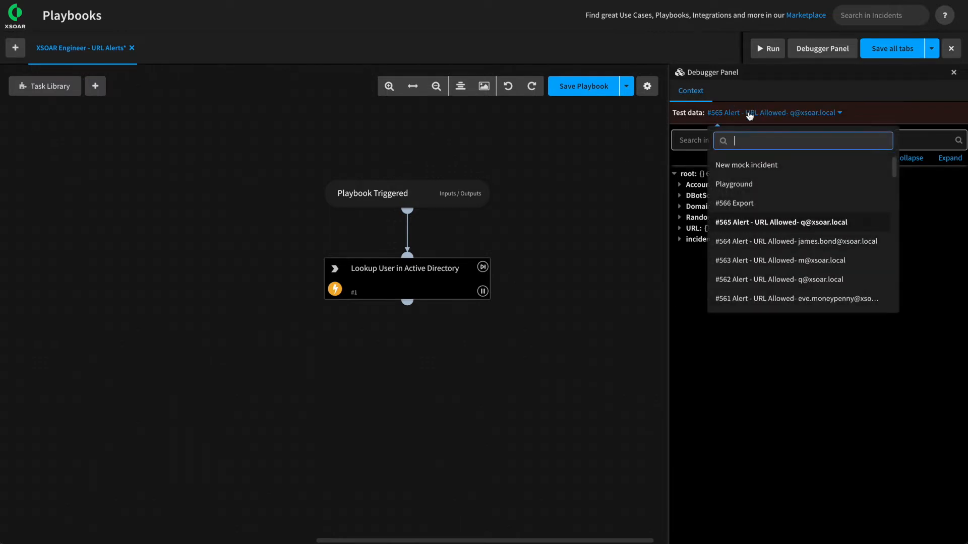
pyautogui.click(748, 168)
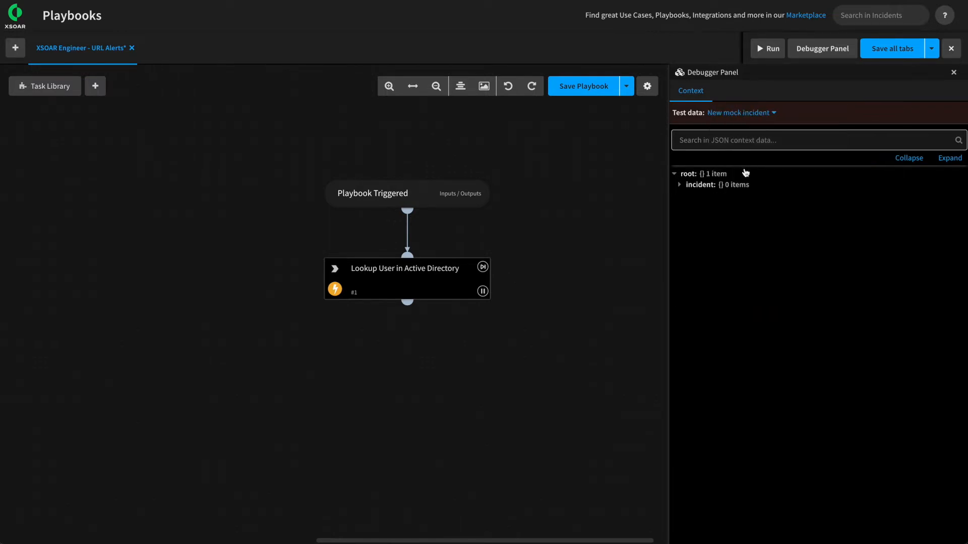
pyautogui.click(407, 281)
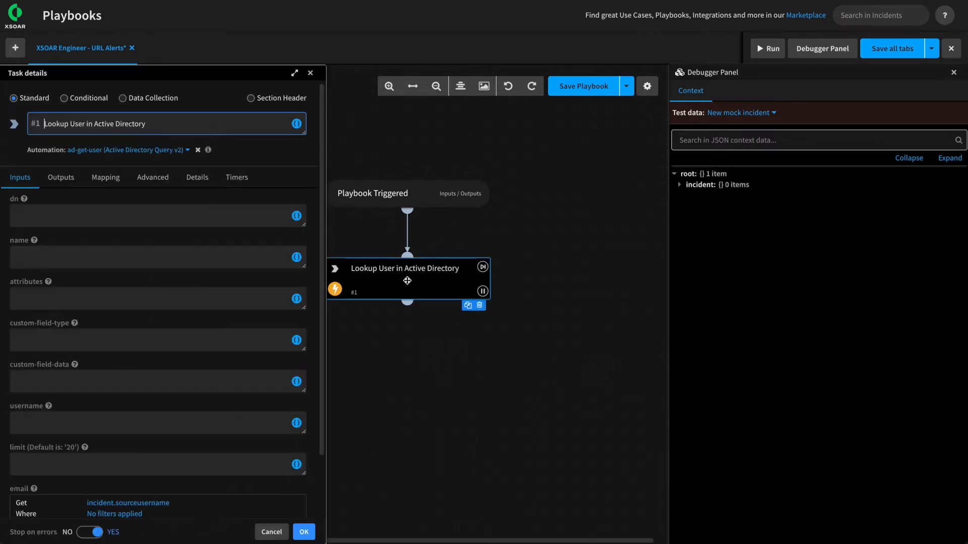
pyautogui.scroll(-2, 162, 383)
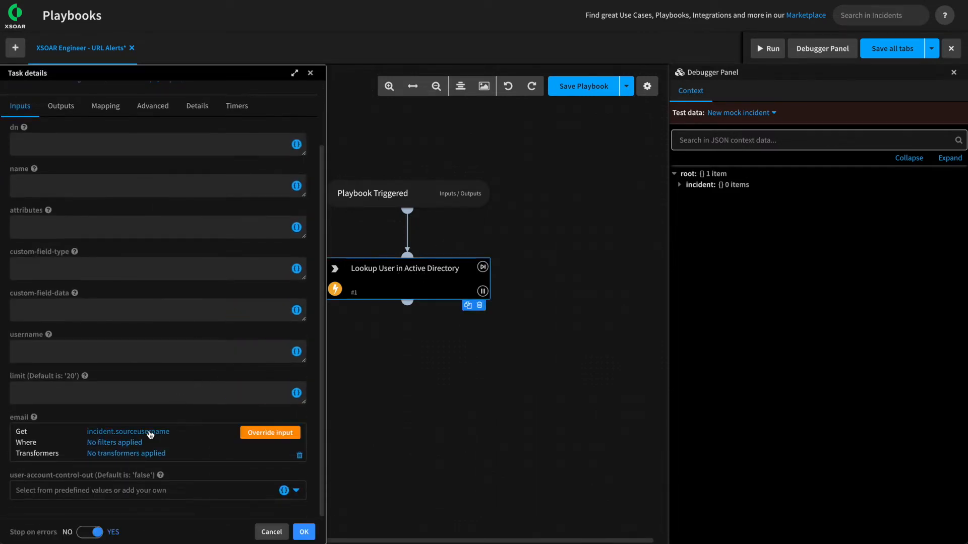
# Override the email input with a test user's address, run the debugger, and open the task's results.
pyautogui.click(269, 434)
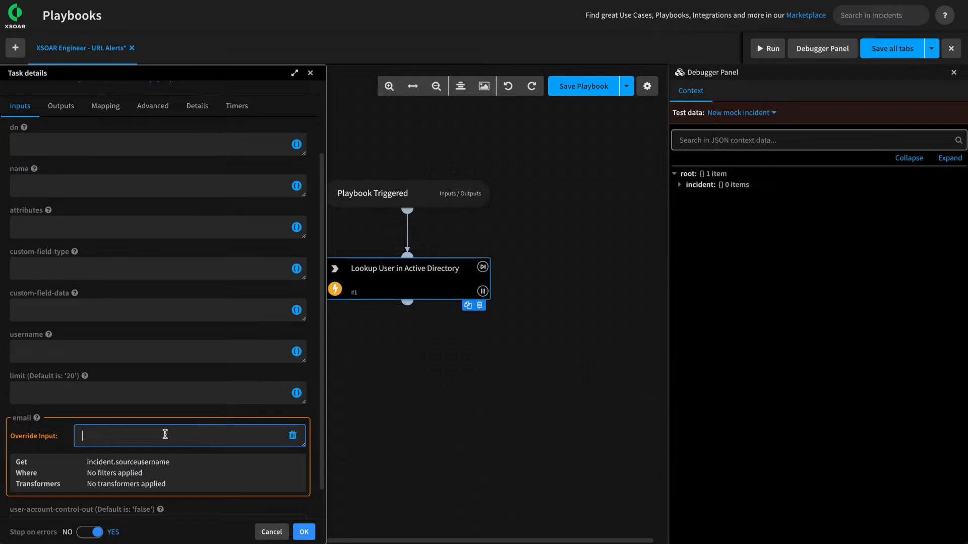
pyautogui.write('james.bond@xsoar.local')
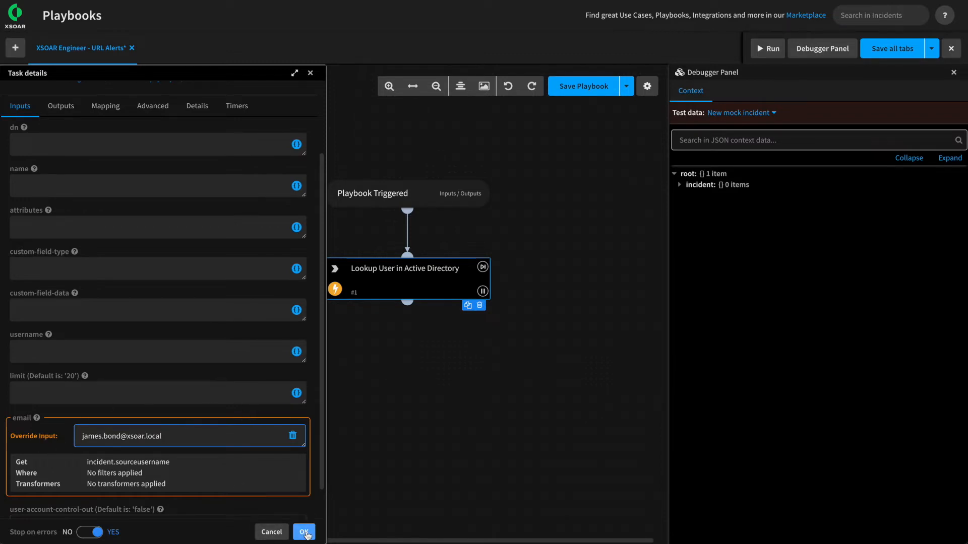
pyautogui.click(304, 532)
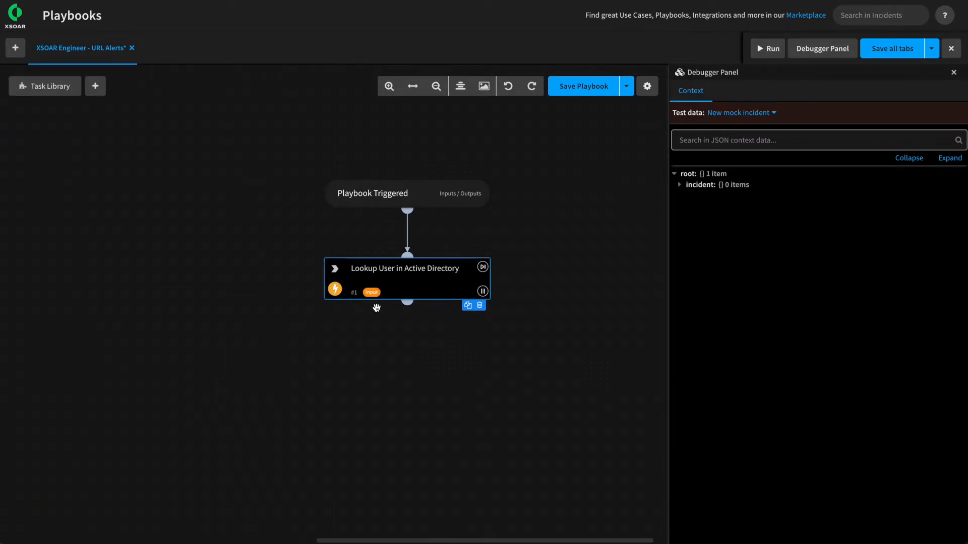
pyautogui.click(776, 50)
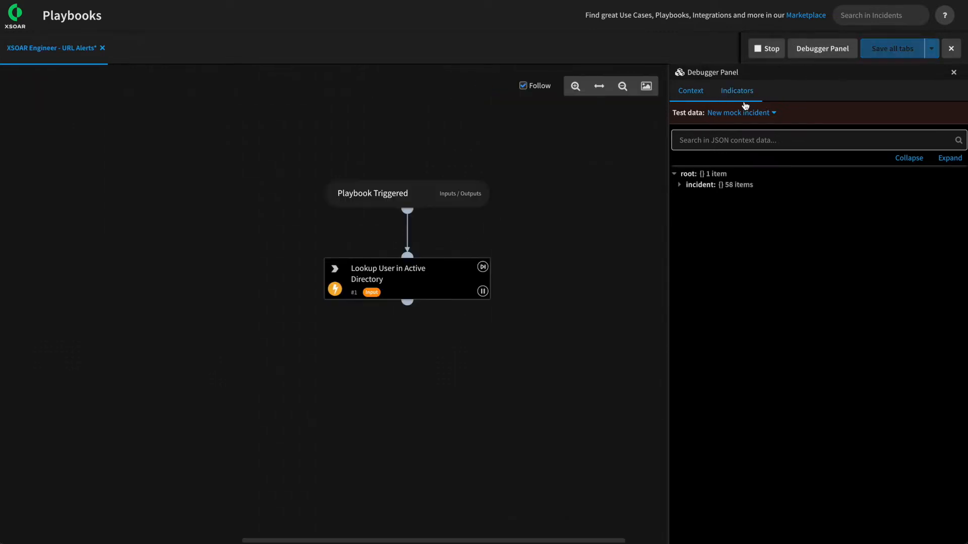
pyautogui.click(412, 282)
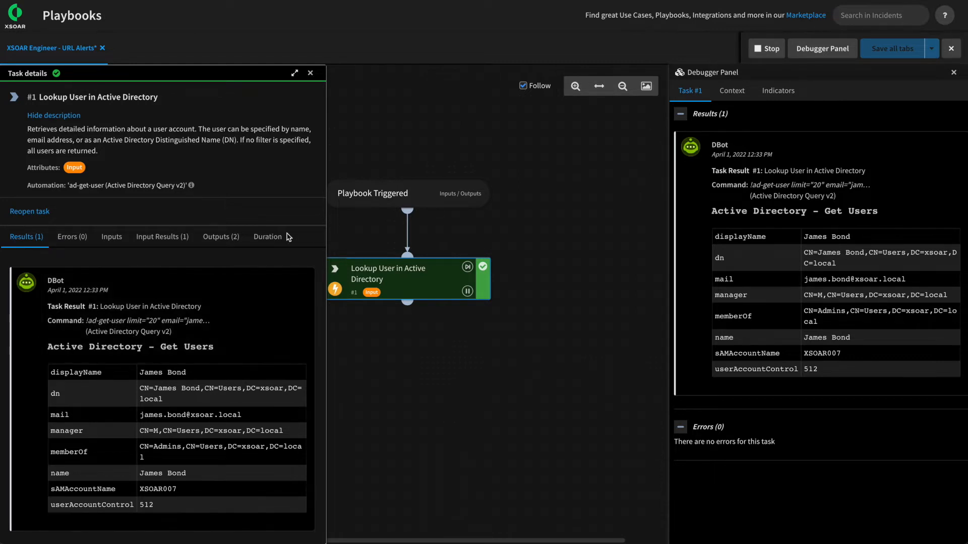
# Check the task's input and outputs, search context for samAccount and accountgroups, then stop debugging.
pyautogui.click(164, 243)
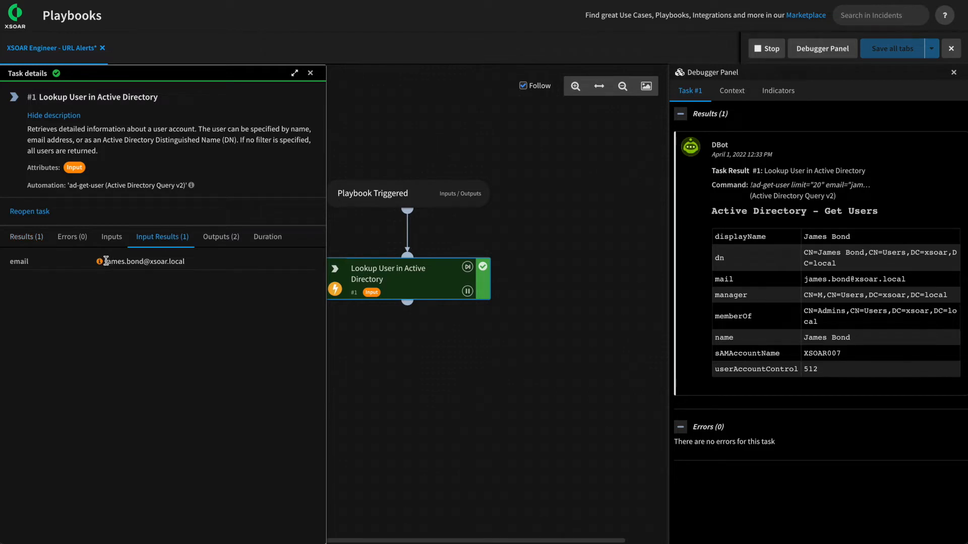
pyautogui.click(223, 245)
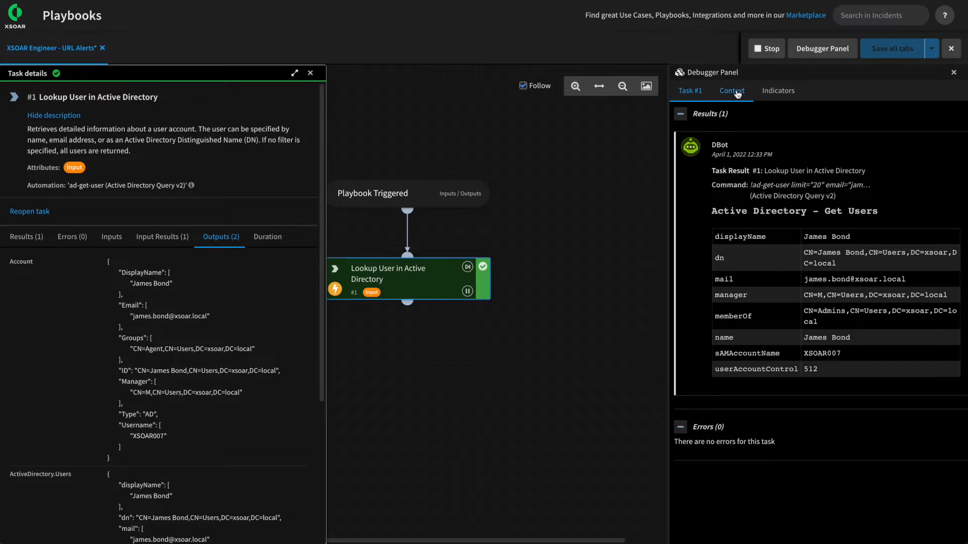
pyautogui.click(734, 91)
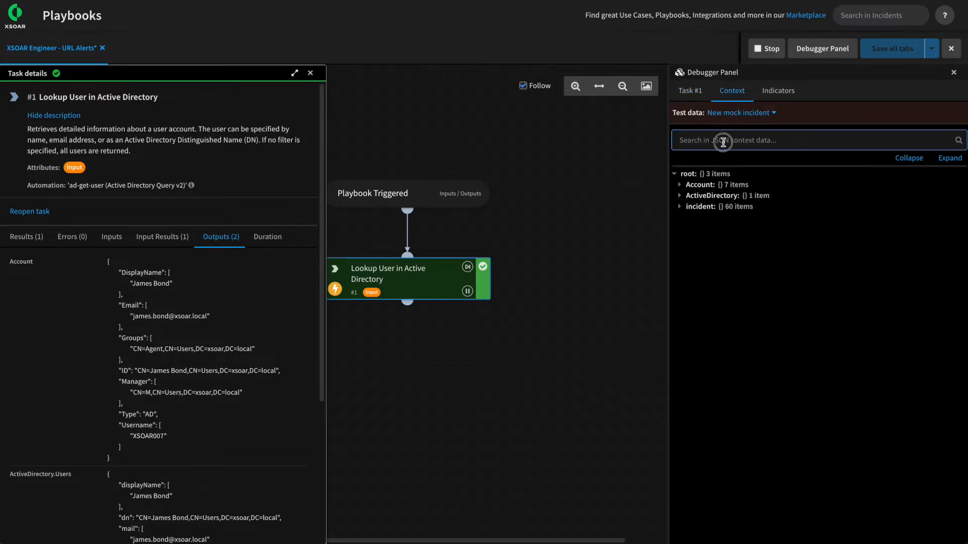
pyautogui.write('samAccount')
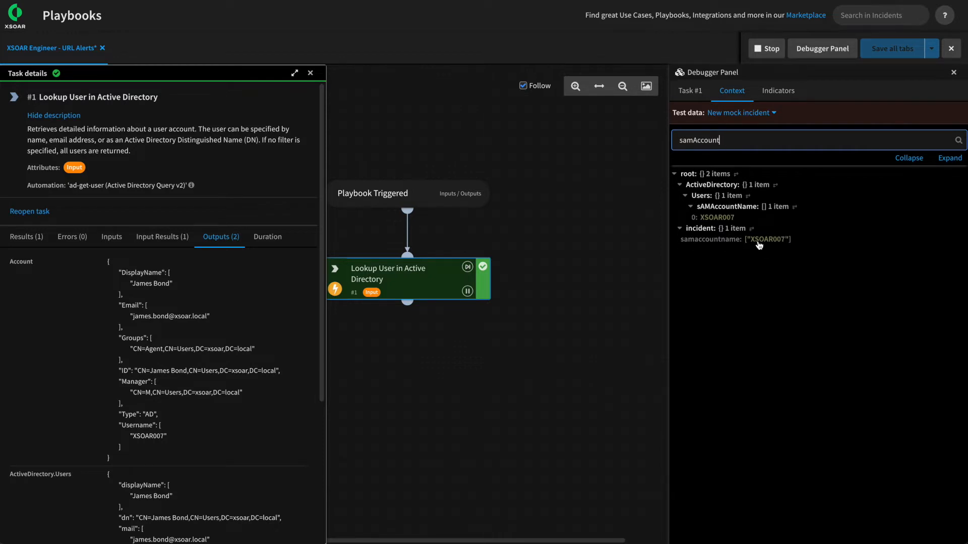
pyautogui.moveTo(732, 141); pyautogui.dragTo(671, 141)
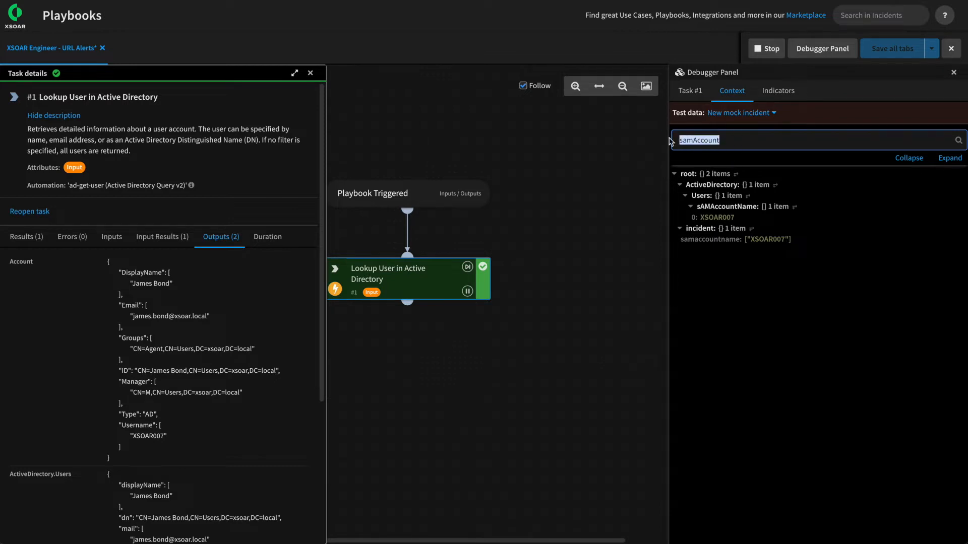
pyautogui.write('accountgroups')
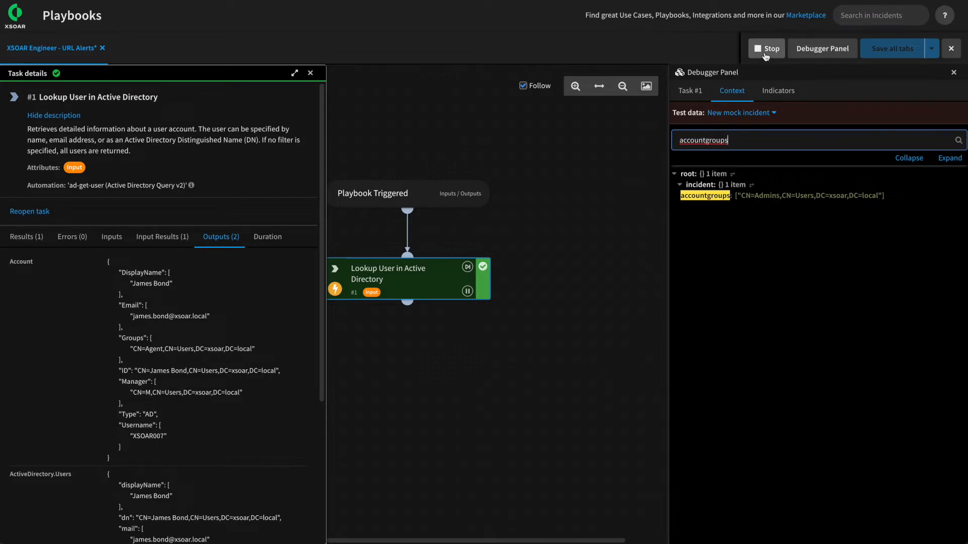
pyautogui.click(764, 53)
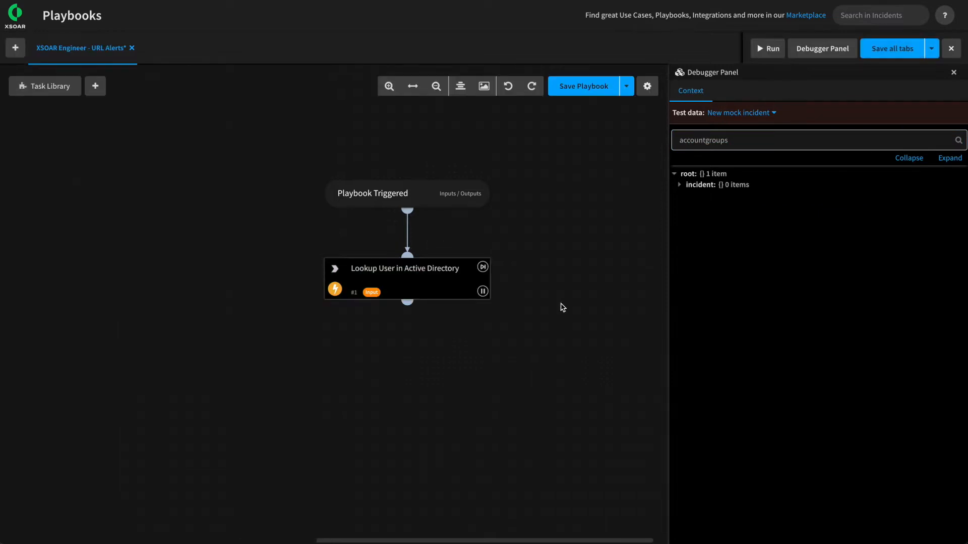
# Set the sAMAccountName mapping's source path to ActiveDirectory.Users.sAMAccountName in Filters and Transformers.
pyautogui.click(414, 279)
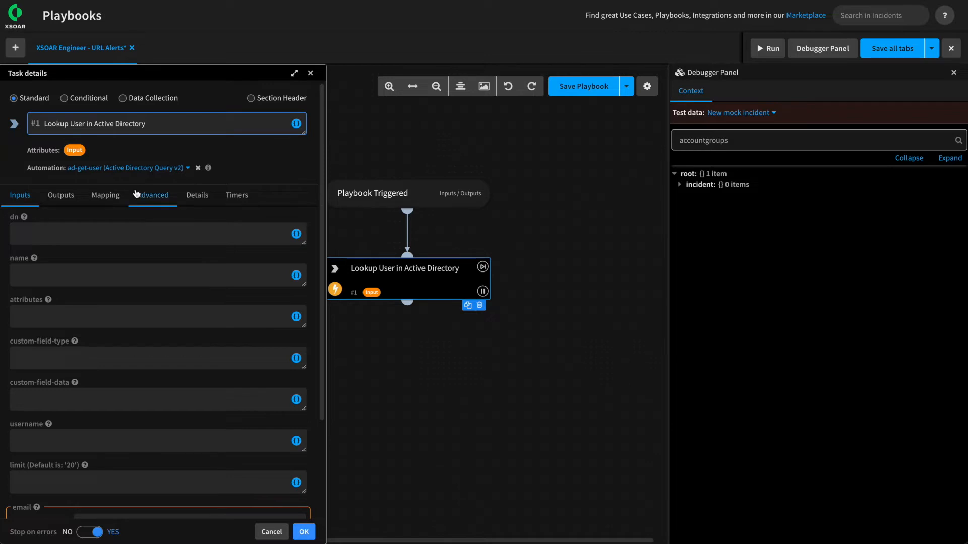
pyautogui.click(156, 198)
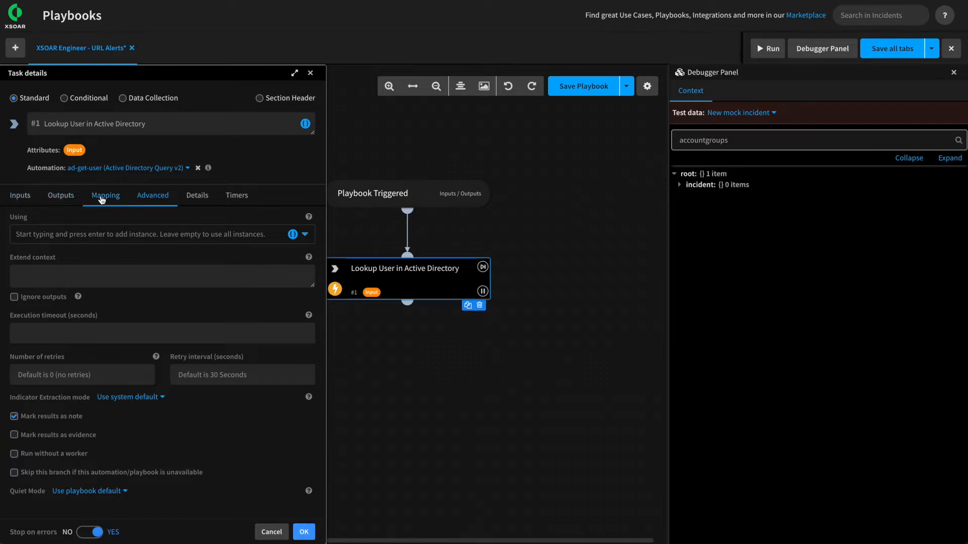
pyautogui.click(101, 199)
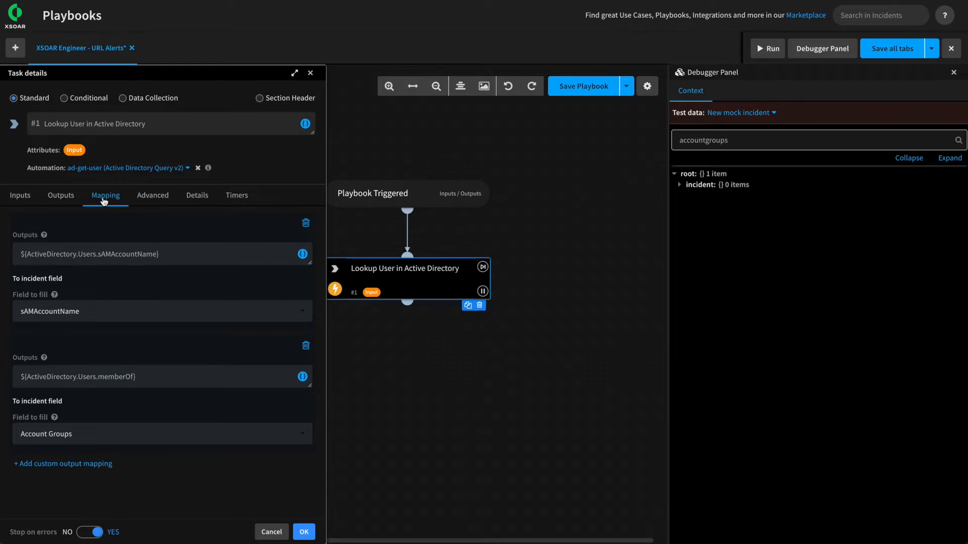
pyautogui.click(302, 254)
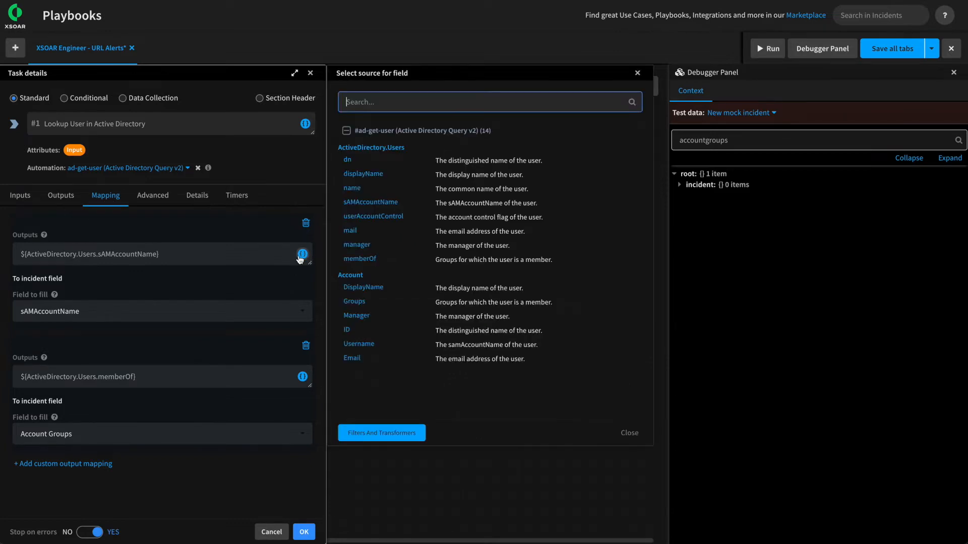
pyautogui.click(375, 435)
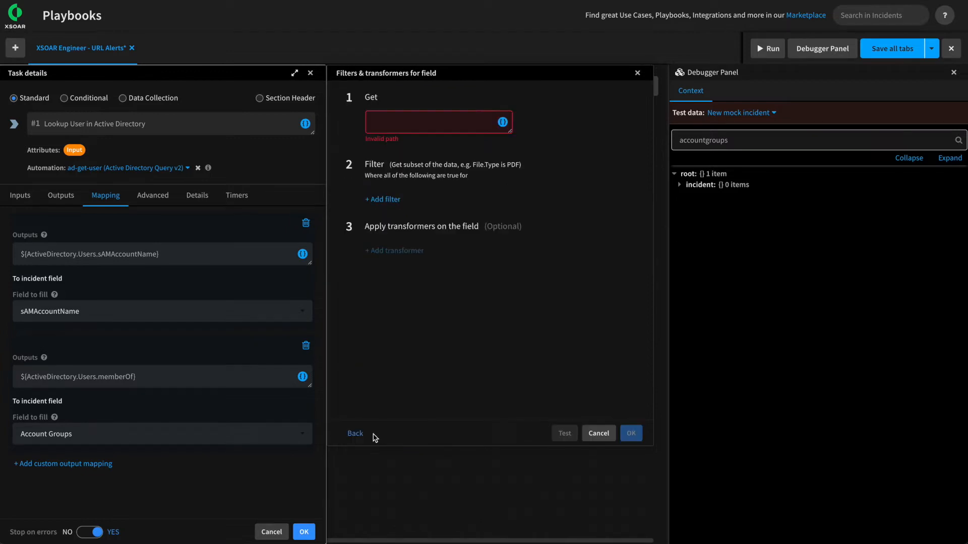
pyautogui.click(503, 122)
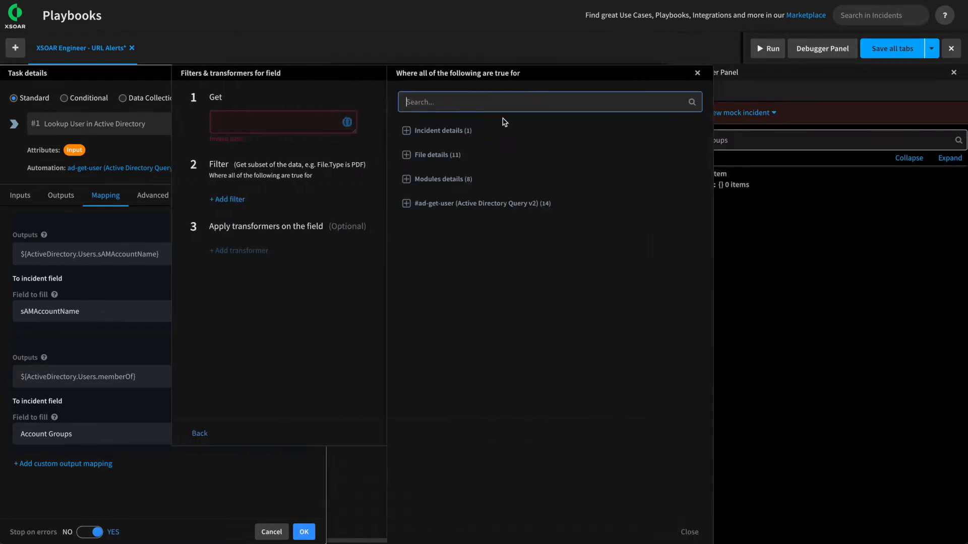
pyautogui.click(451, 204)
pyautogui.click(424, 275)
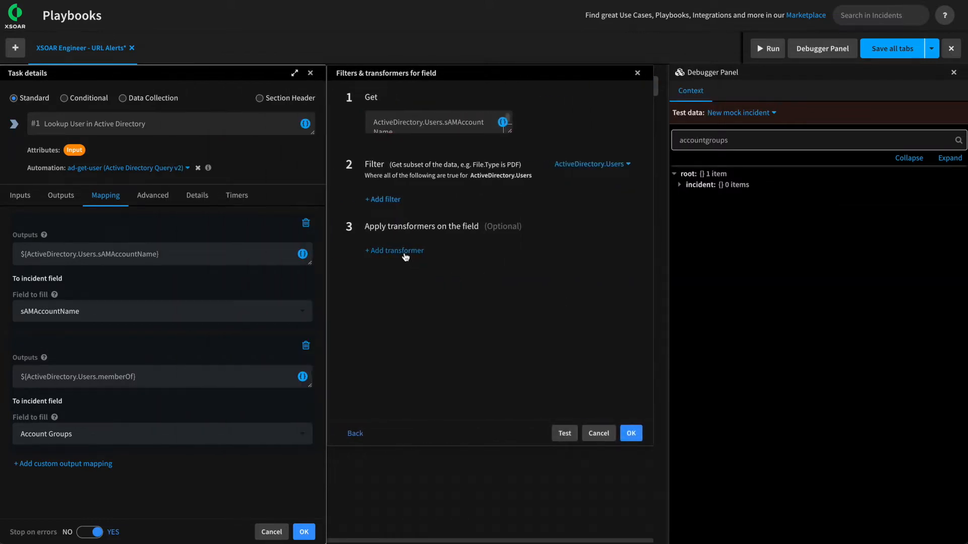
# Replace the To upper case transformer with Stringify and close the task settings.
pyautogui.click(404, 253)
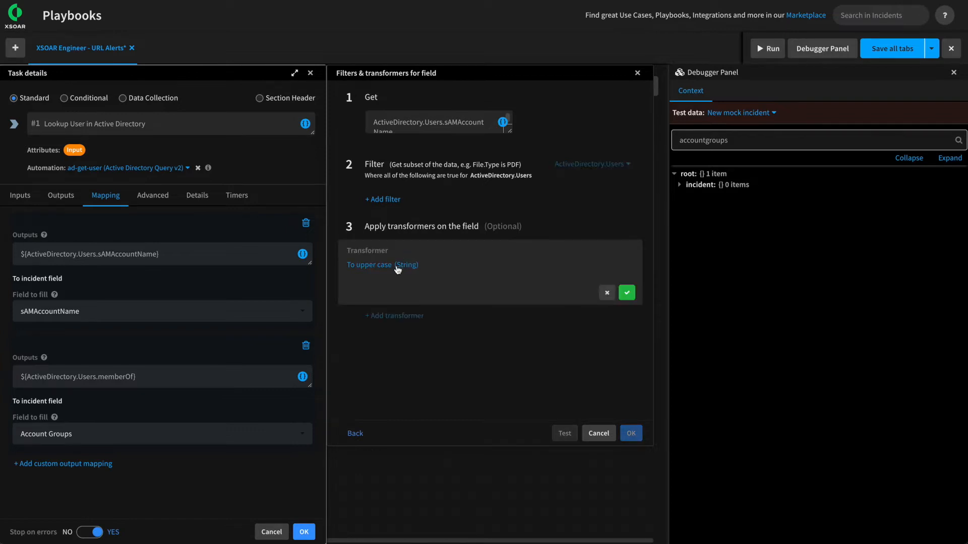
pyautogui.click(398, 267)
pyautogui.click(390, 146)
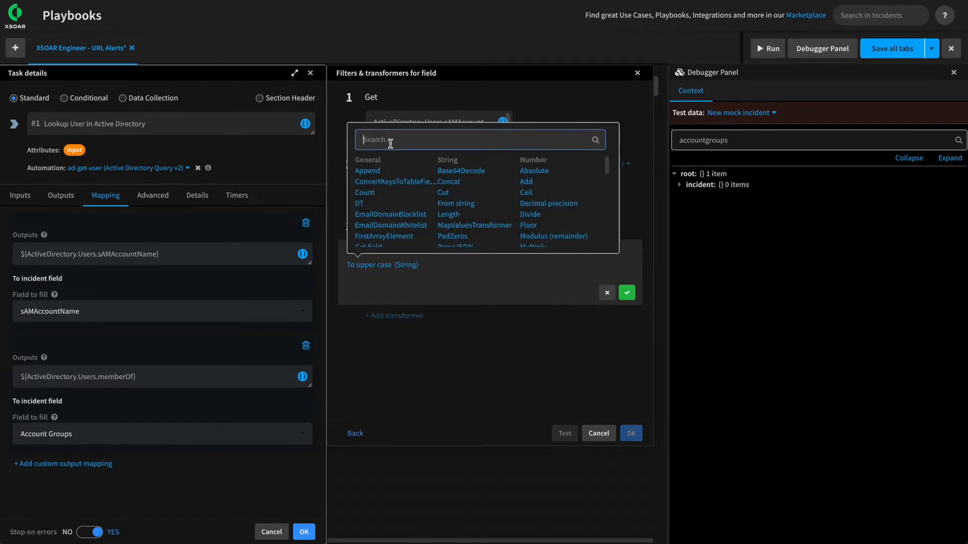
pyautogui.write('str')
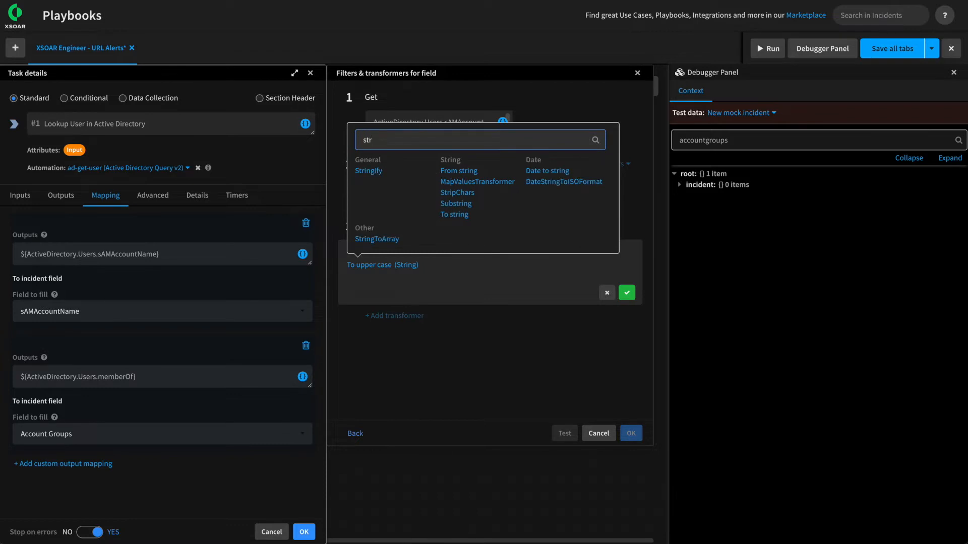
pyautogui.click(368, 173)
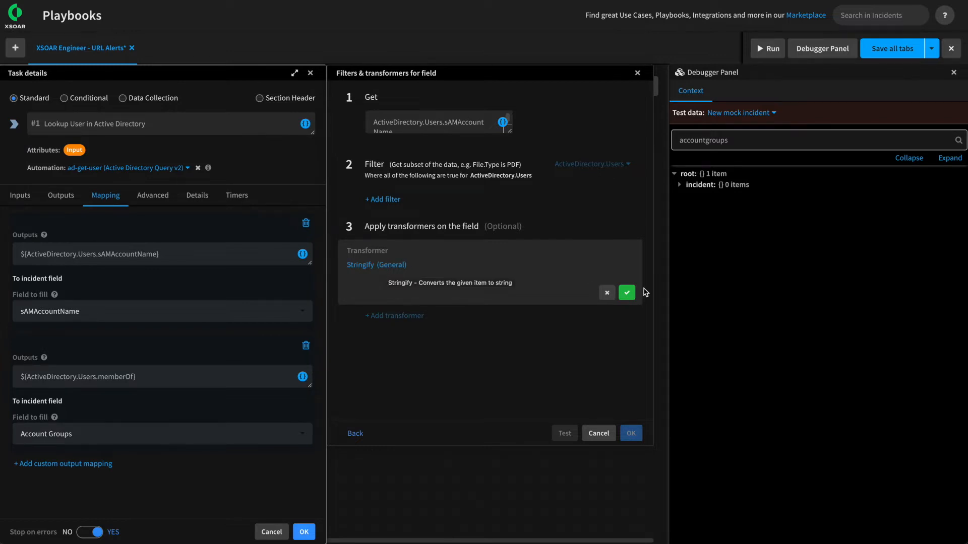
pyautogui.click(627, 292)
pyautogui.click(630, 435)
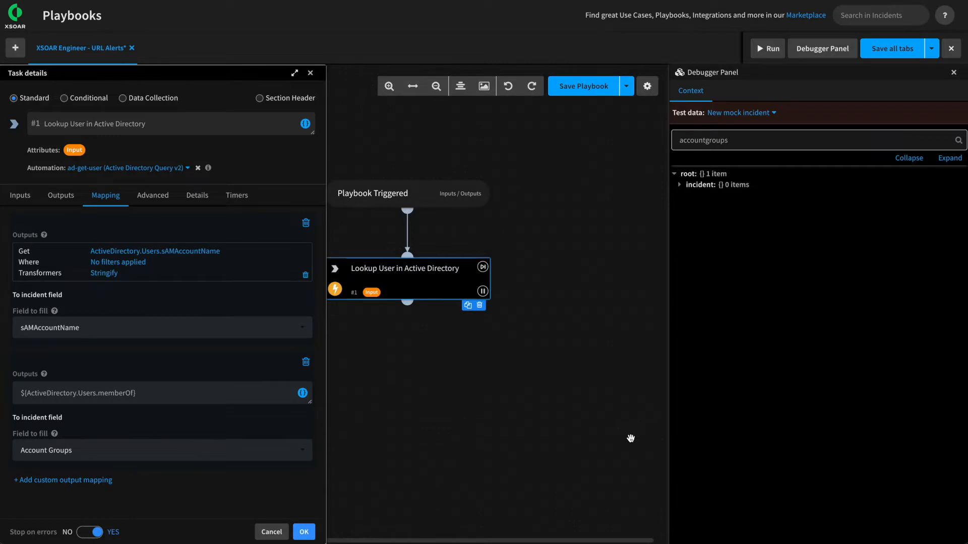
pyautogui.click(305, 532)
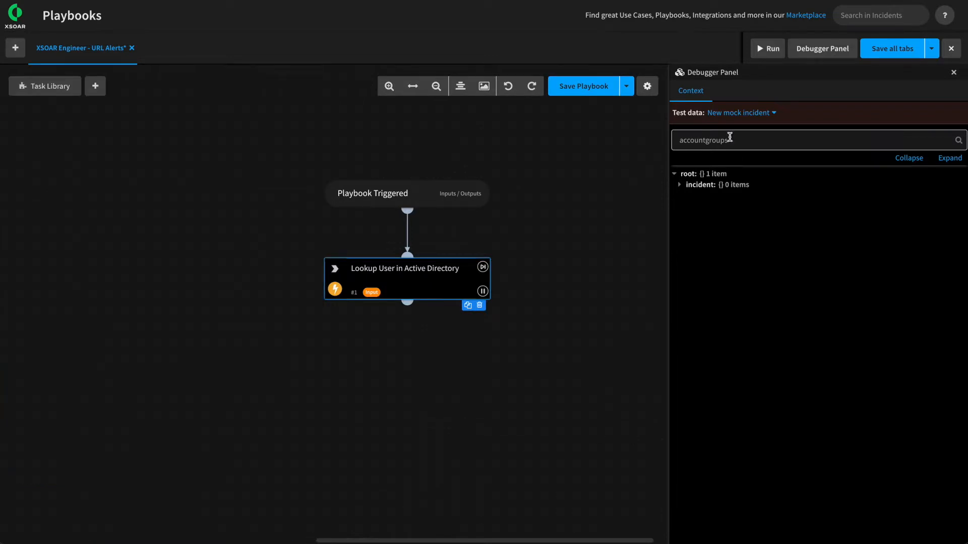
pyautogui.click(768, 48)
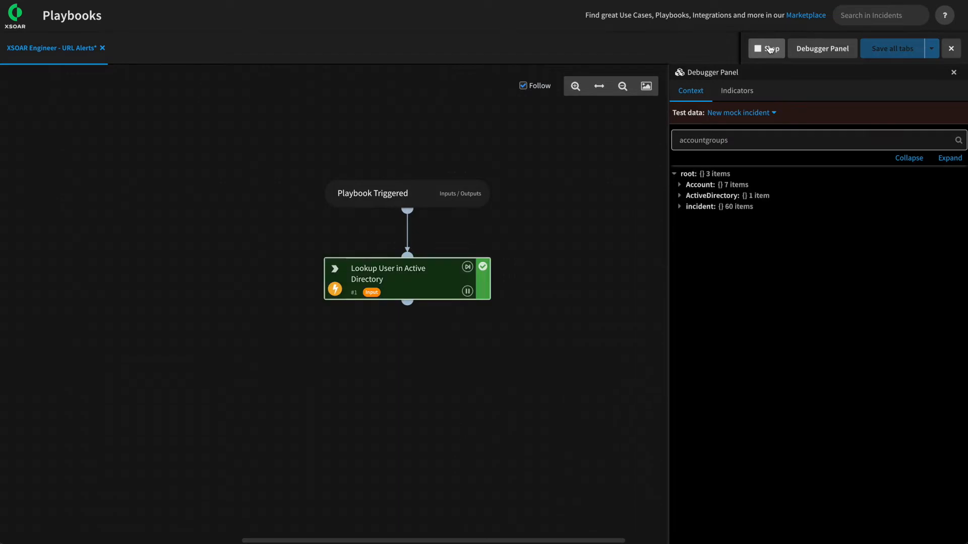
pyautogui.moveTo(729, 140); pyautogui.dragTo(606, 136)
pyautogui.write('samaccount')
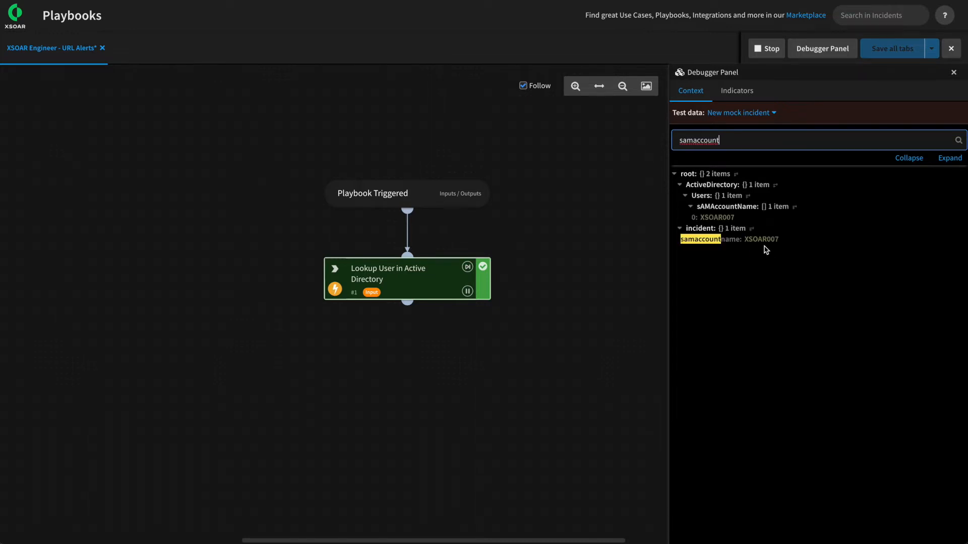
pyautogui.moveTo(745, 241); pyautogui.dragTo(778, 246)
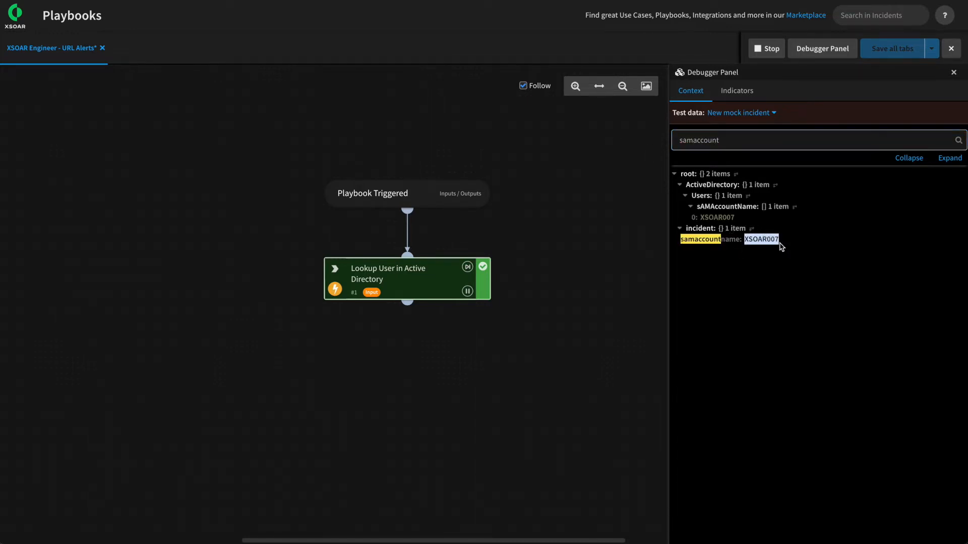
pyautogui.click(799, 243)
pyautogui.click(766, 49)
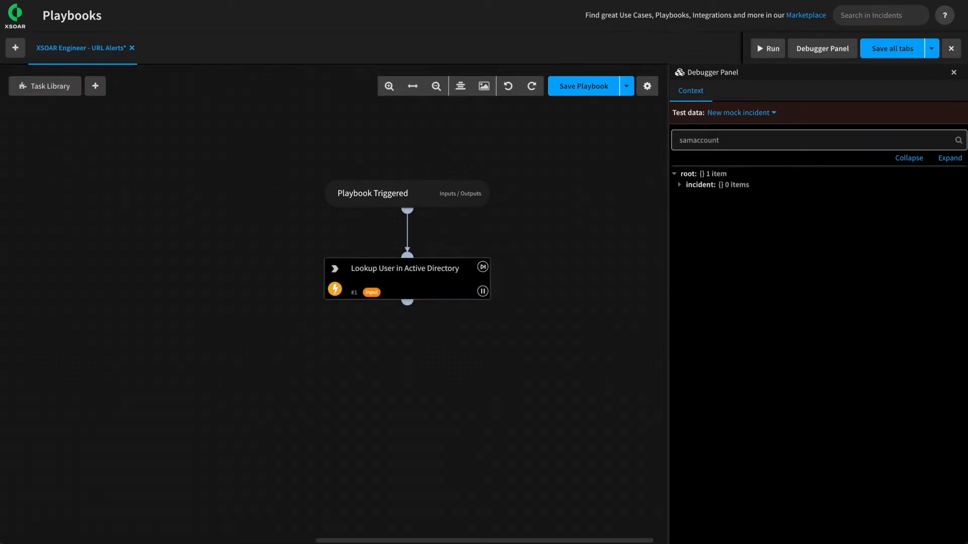
# Close the debugger context view and save the playbook.
pyautogui.click(825, 51)
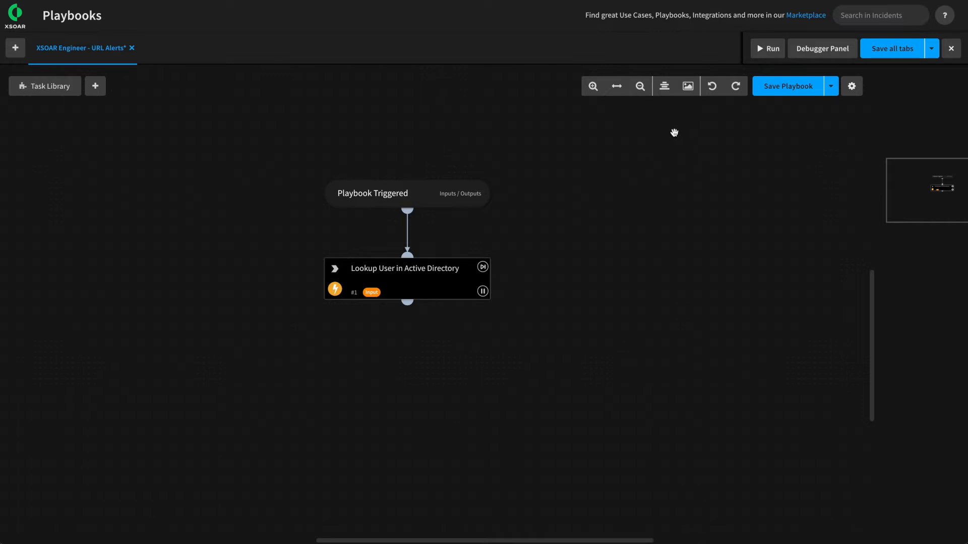
pyautogui.moveTo(417, 289)
pyautogui.click(789, 89)
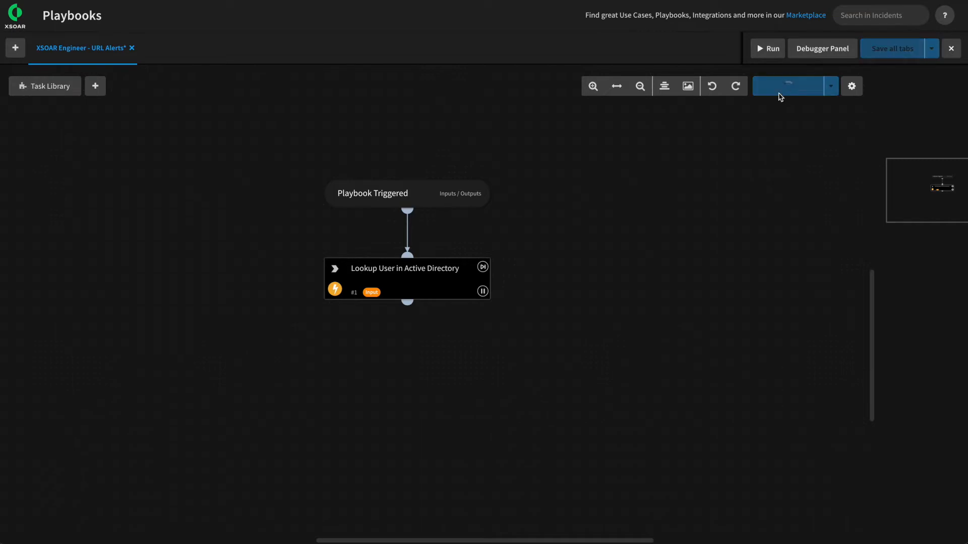
# Add a new Untitled Task #2 connected below the Lookup User in Active Directory task.
pyautogui.moveTo(589, 311); pyautogui.dragTo(648, 268)
pyautogui.moveTo(466, 256)
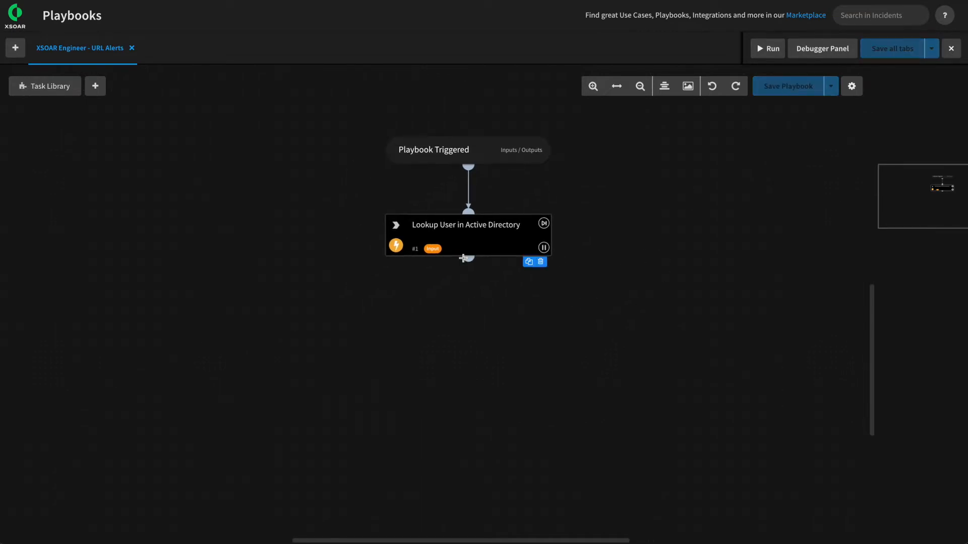
pyautogui.moveTo(466, 255); pyautogui.dragTo(499, 309)
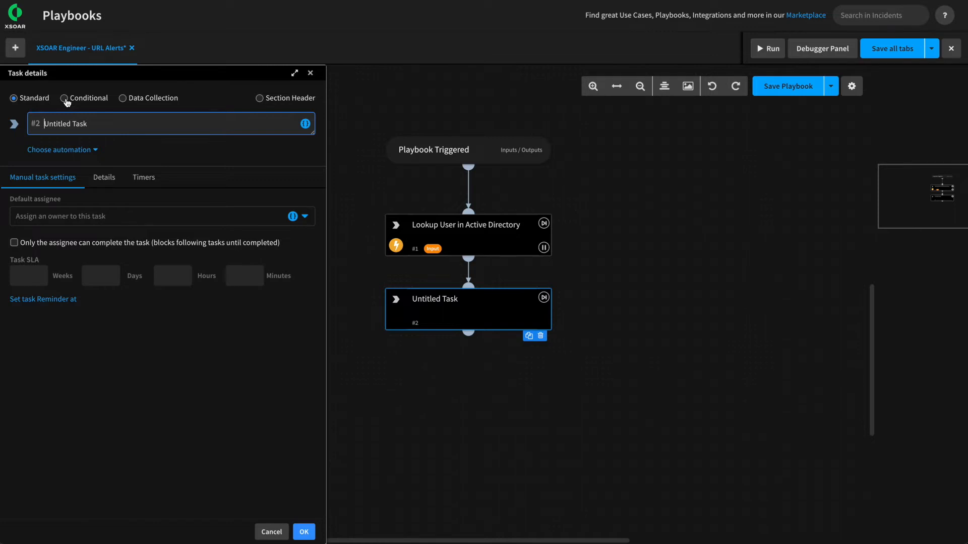
# Make task #2 a conditional named 'Is the User an Executive or Administrator'.
pyautogui.click(65, 99)
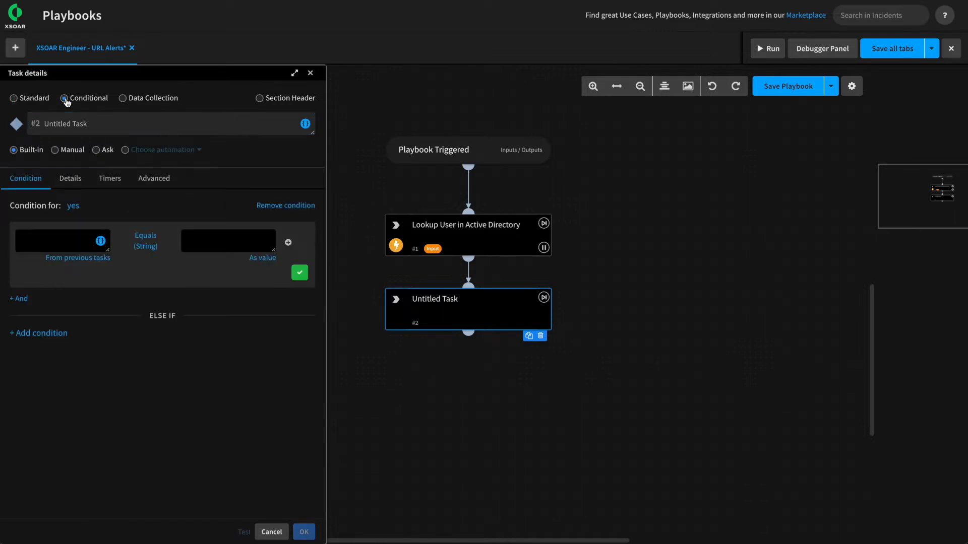
pyautogui.moveTo(112, 125); pyautogui.dragTo(5, 121)
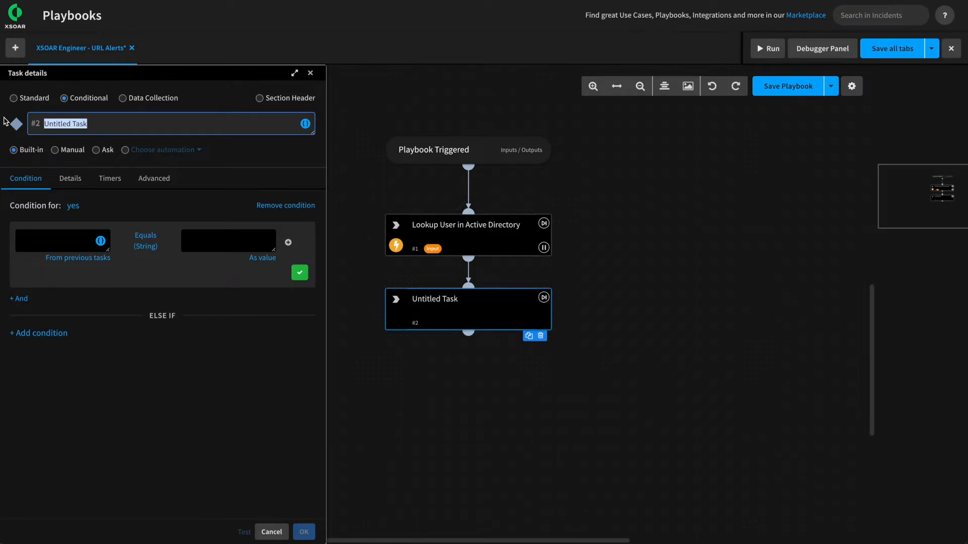
pyautogui.write('Is the User an Executive or Administrator')
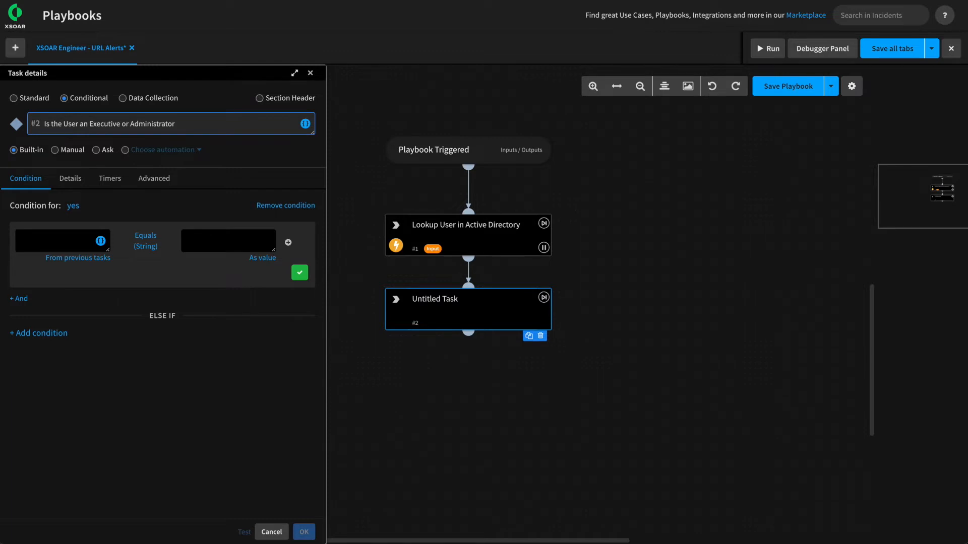
pyautogui.press('Tab')
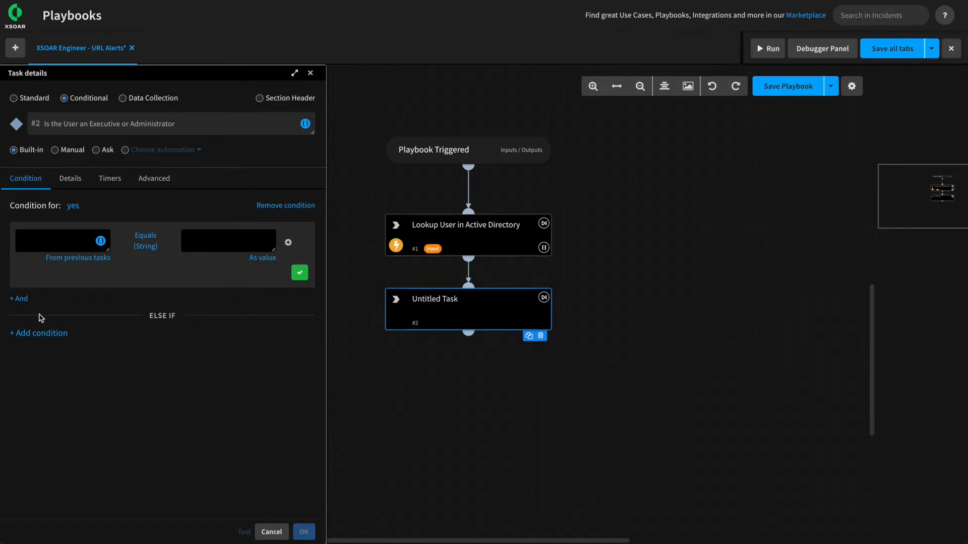
# Rename the condition's yes branch to 'VIP User' and pick a context source for its left side.
pyautogui.click(71, 207)
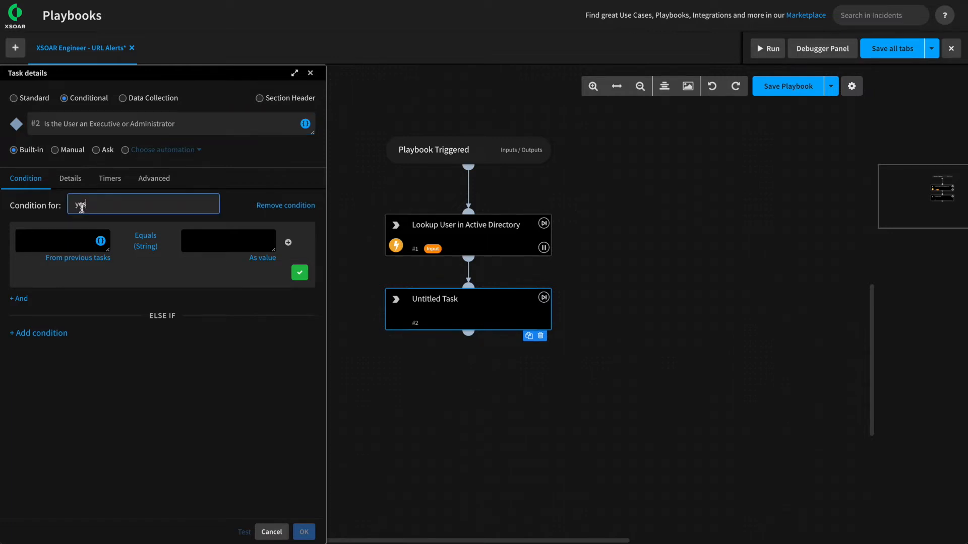
pyautogui.write('V')
pyautogui.press('BackSpace')
pyautogui.press('BackSpace')
pyautogui.write('ser')
pyautogui.press('Return')
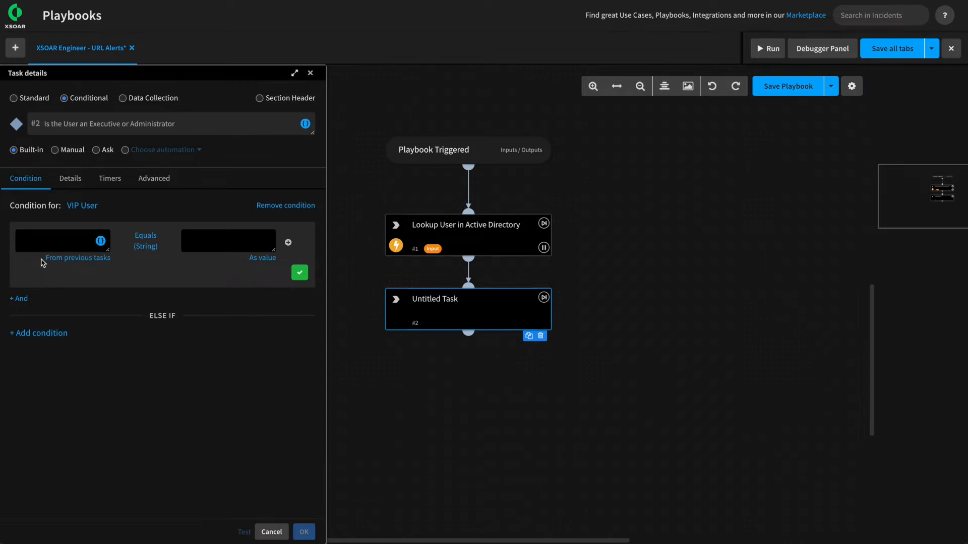
pyautogui.click(101, 242)
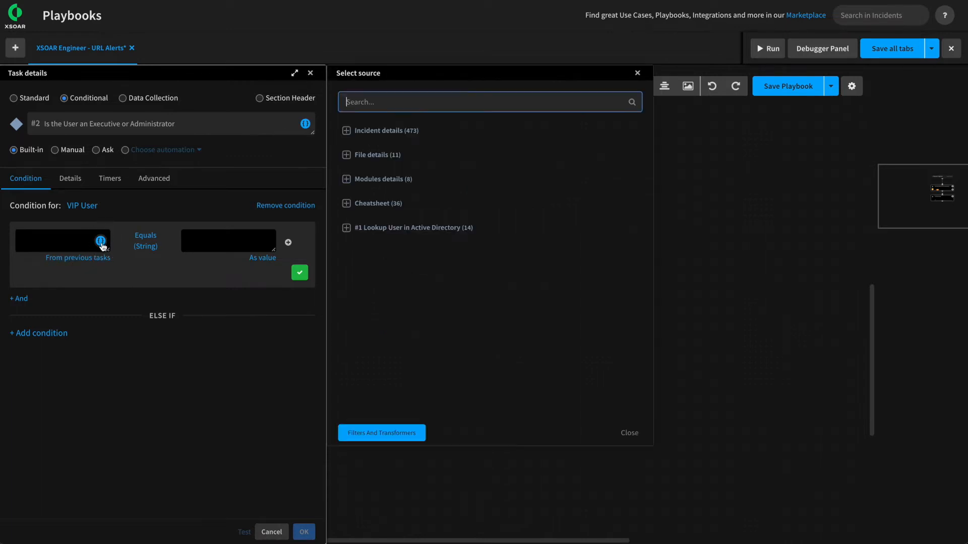
# Set the first condition row to ActiveDirectory.Users.memberOf Includes 'administrator'.
pyautogui.click(347, 229)
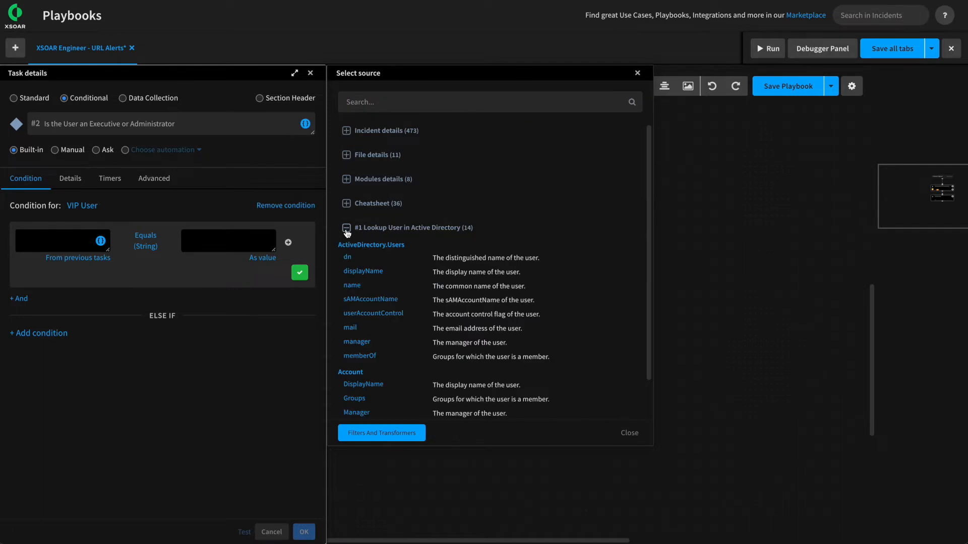
pyautogui.click(361, 356)
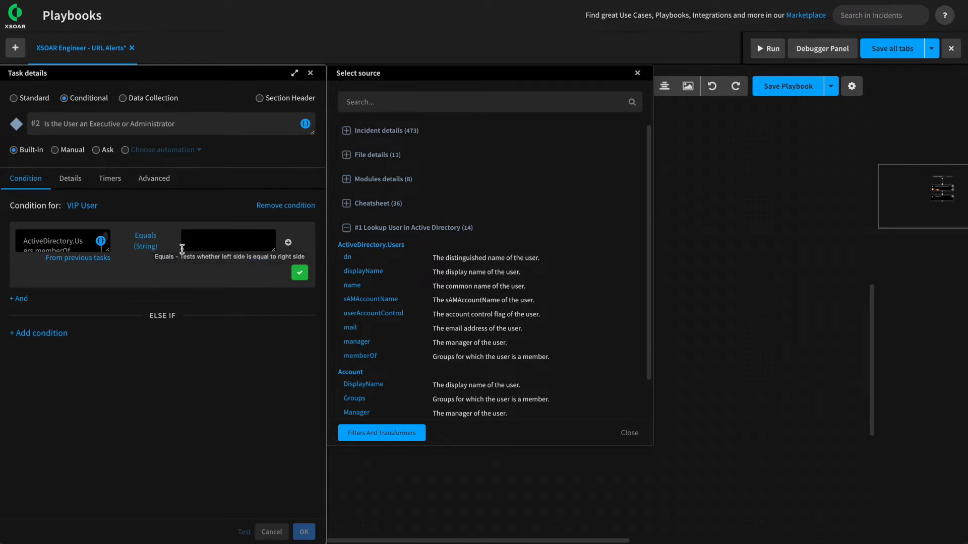
pyautogui.click(145, 248)
pyautogui.click(102, 277)
pyautogui.write('inclu')
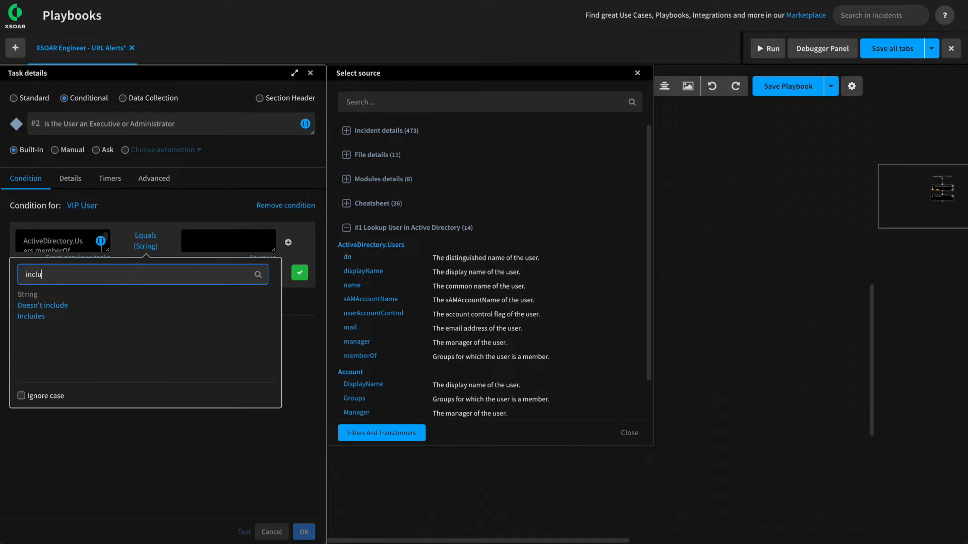
pyautogui.click(33, 317)
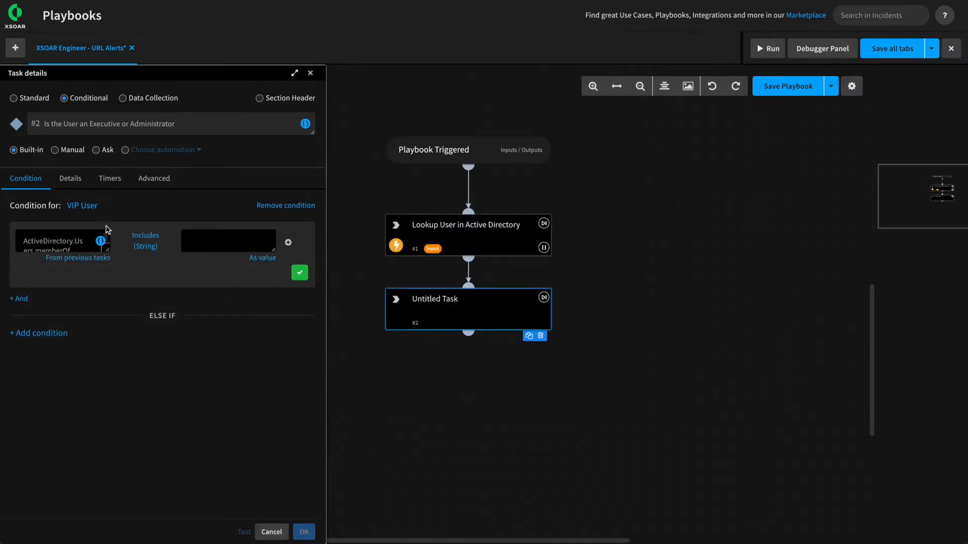
pyautogui.click(139, 245)
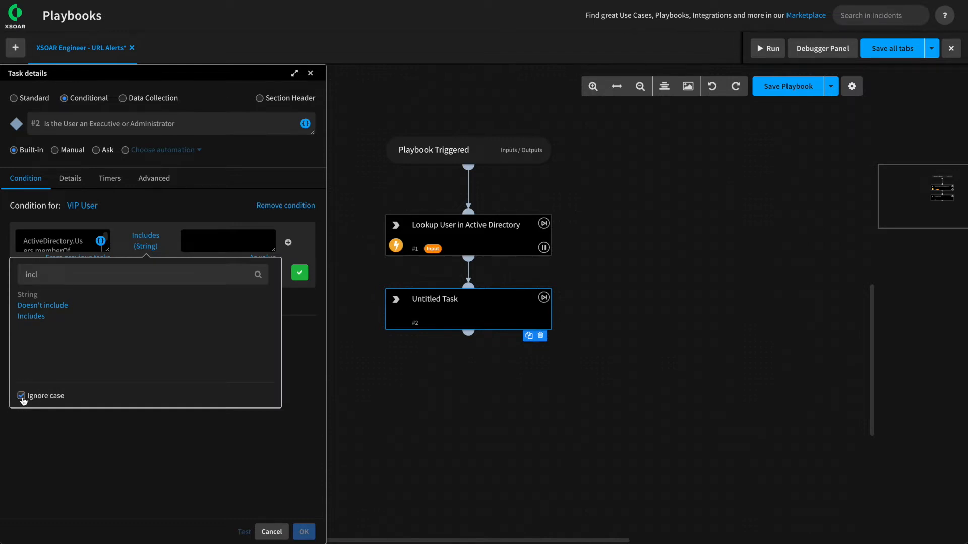
pyautogui.click(120, 444)
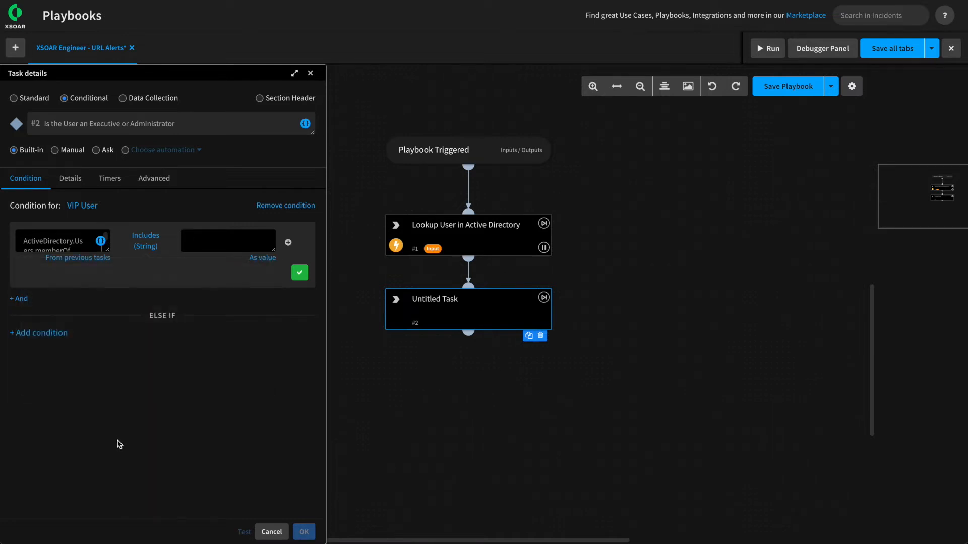
pyautogui.click(205, 241)
pyautogui.write('administrator')
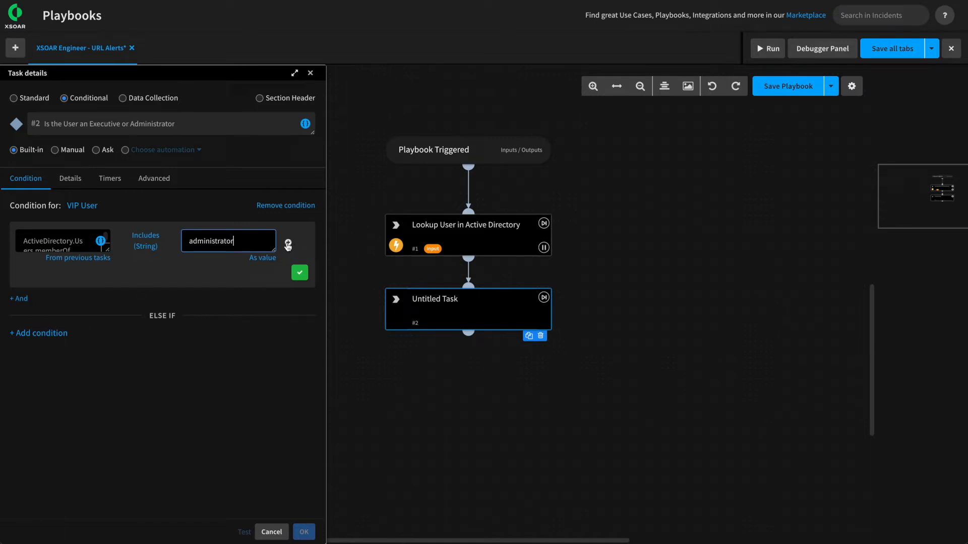
# Add an OR row: ActiveDirectory.Users.memberOf Includes 'executive'.
pyautogui.click(288, 244)
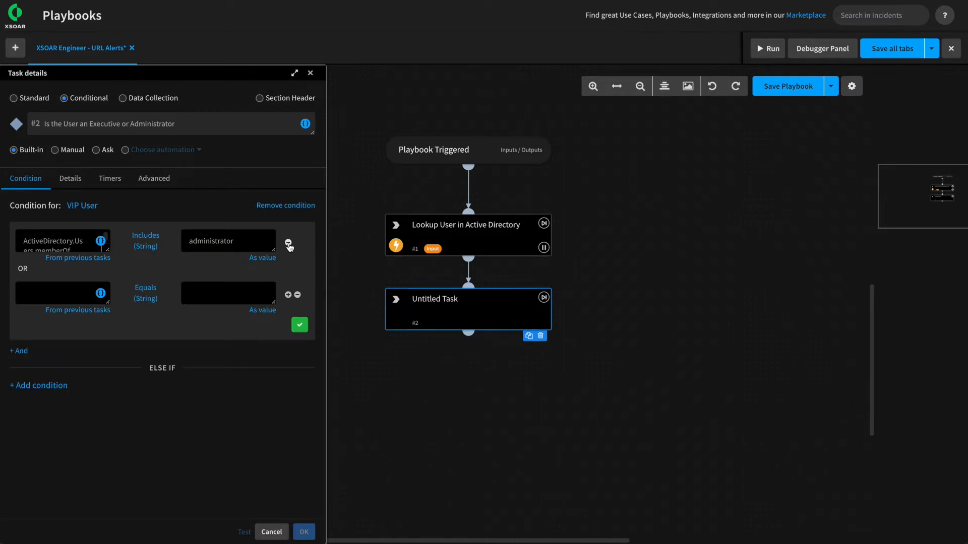
pyautogui.click(101, 294)
pyautogui.click(371, 229)
pyautogui.click(368, 356)
pyautogui.click(145, 293)
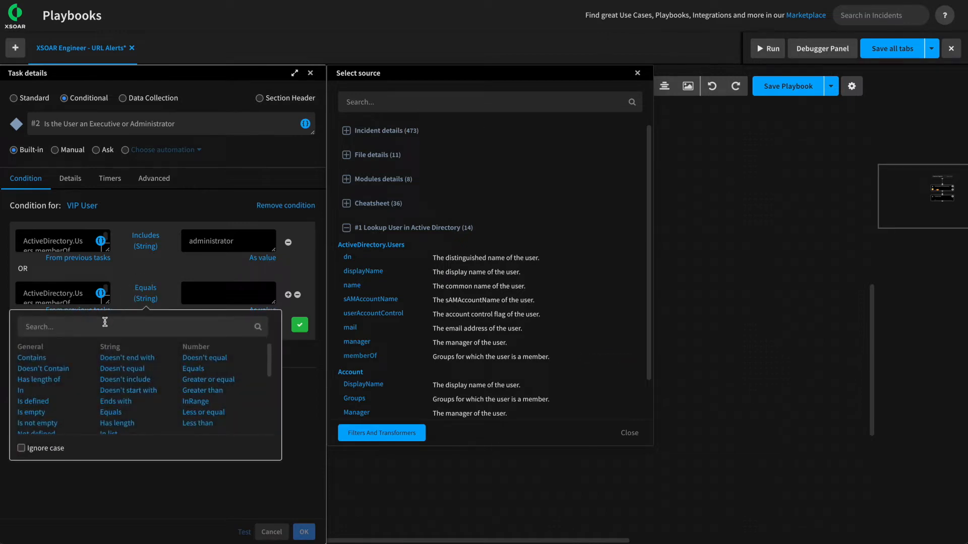
pyautogui.write('inc')
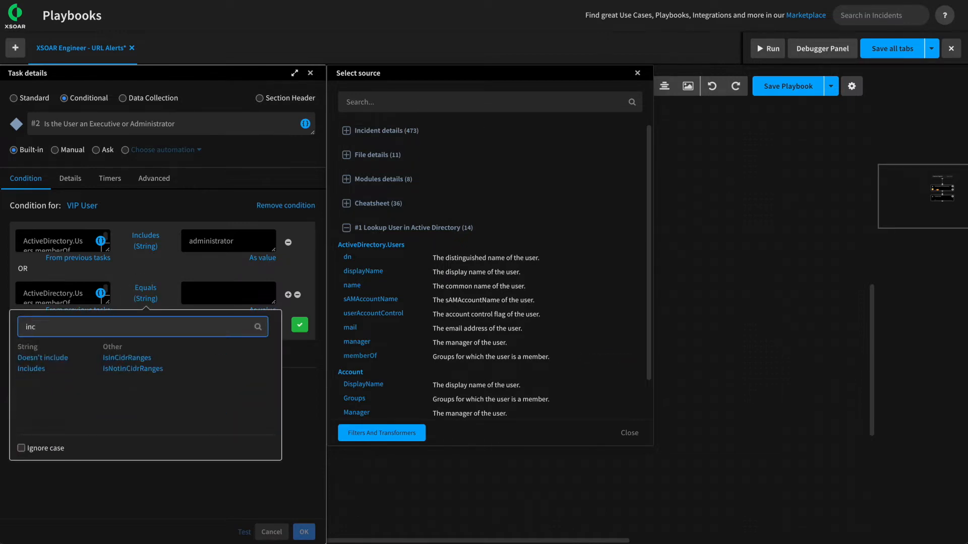
pyautogui.click(36, 367)
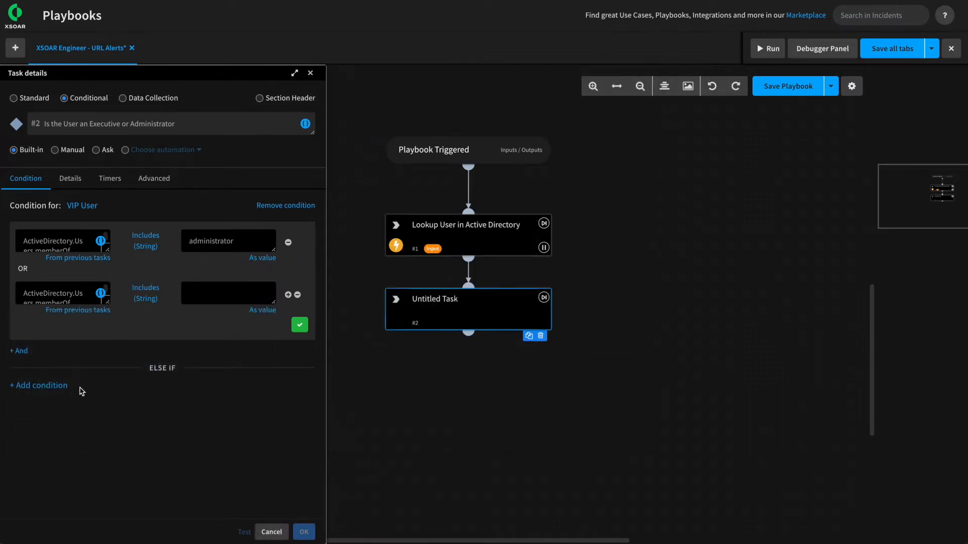
pyautogui.click(153, 306)
pyautogui.click(215, 292)
pyautogui.write('executive')
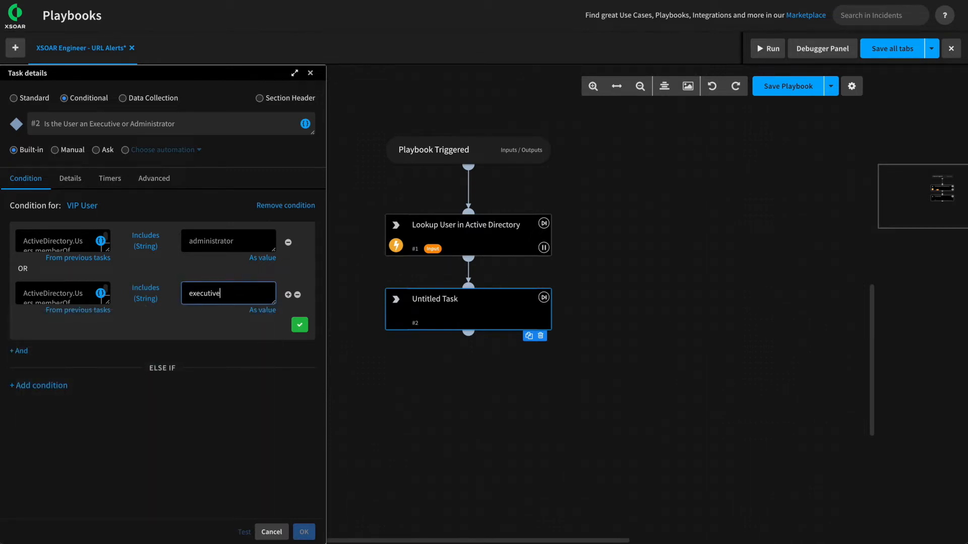
# Commit both rows, remove the extra else-if block, and apply the conditional task.
pyautogui.click(300, 325)
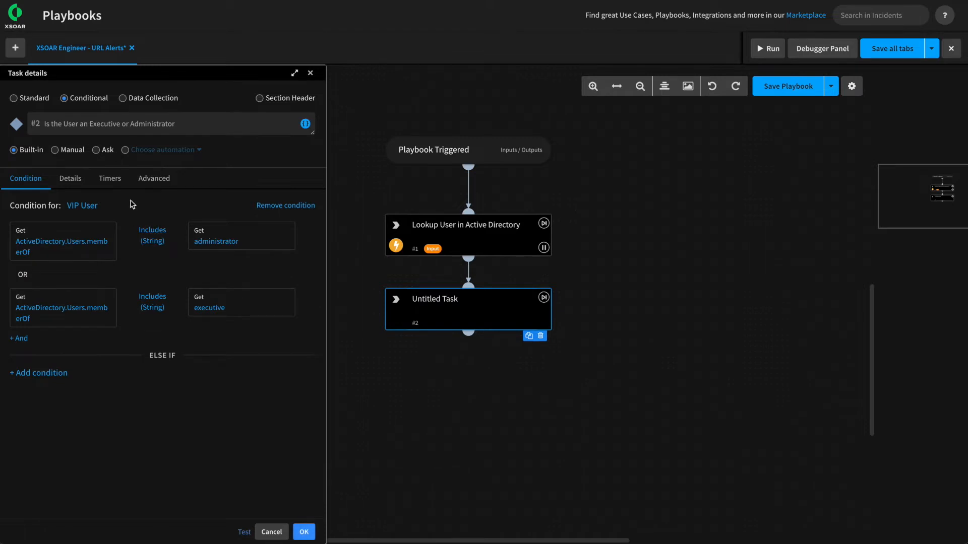
pyautogui.click(48, 373)
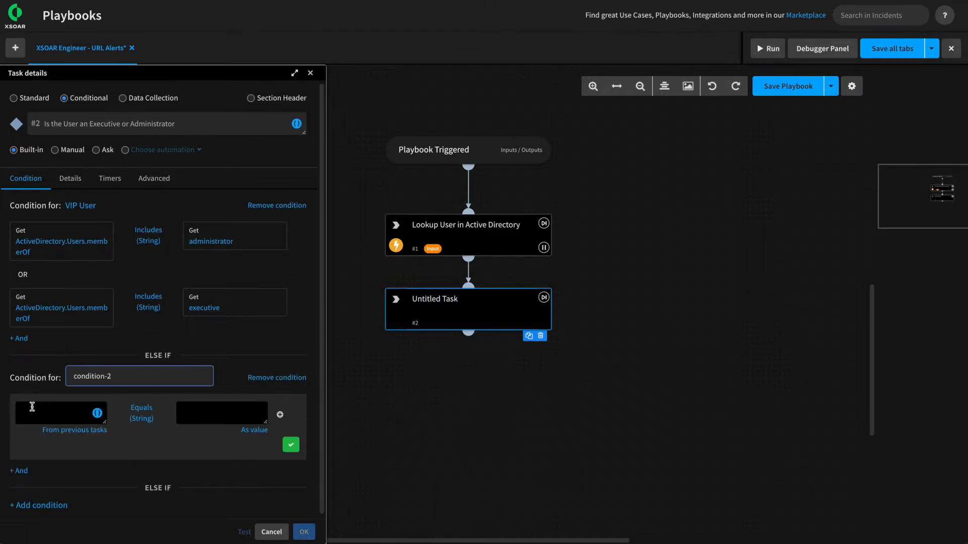
pyautogui.click(303, 378)
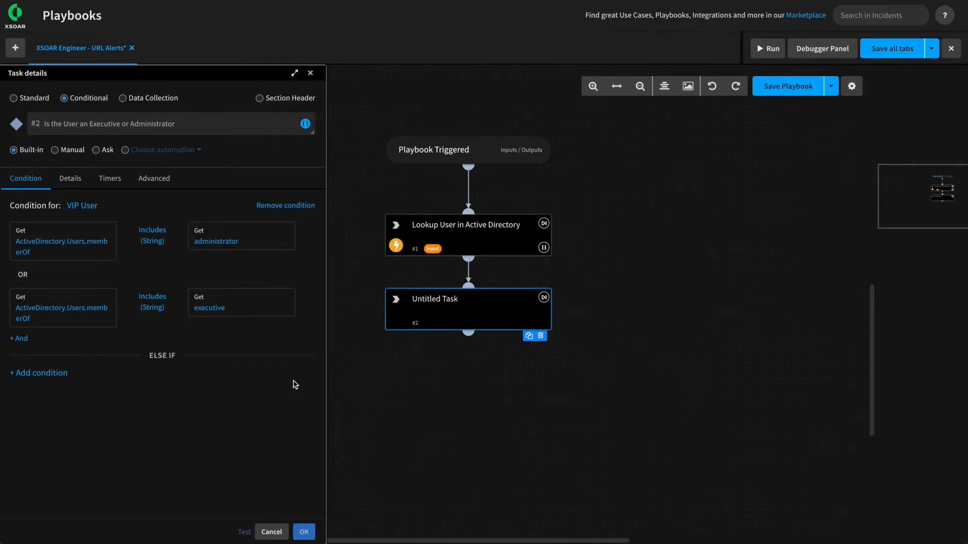
pyautogui.click(310, 534)
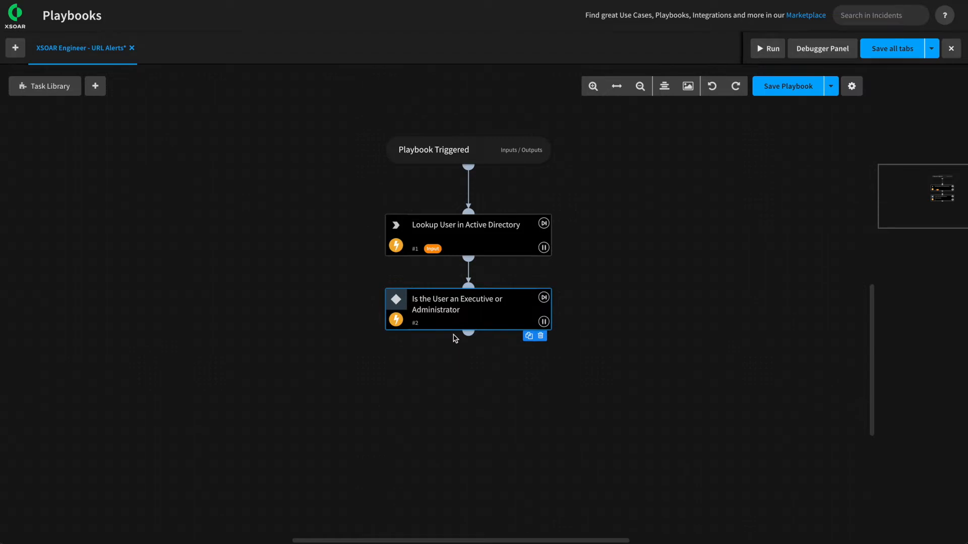
# Draw a VIP User branch from the condition to a new task named 'Set Severity to High'.
pyautogui.moveTo(468, 333); pyautogui.dragTo(413, 348)
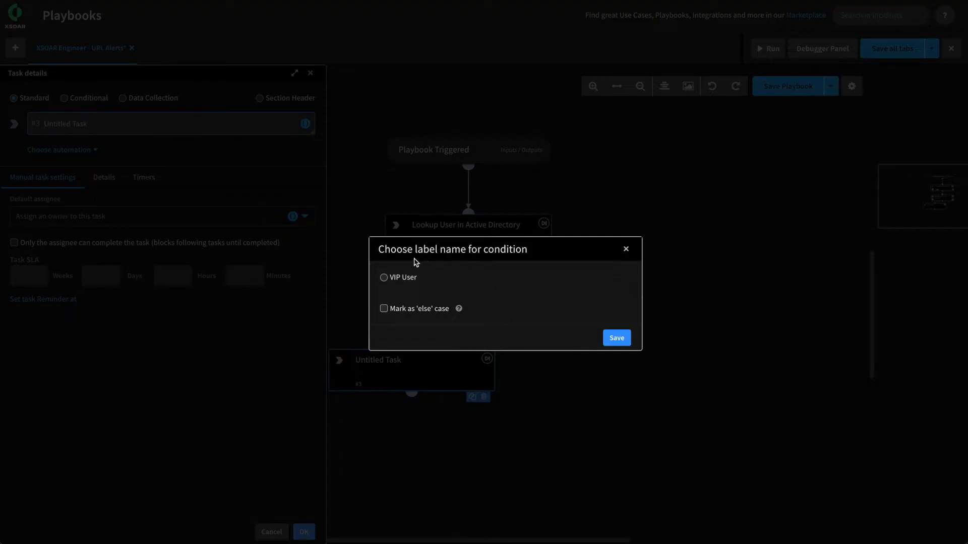
pyautogui.click(384, 278)
pyautogui.click(616, 337)
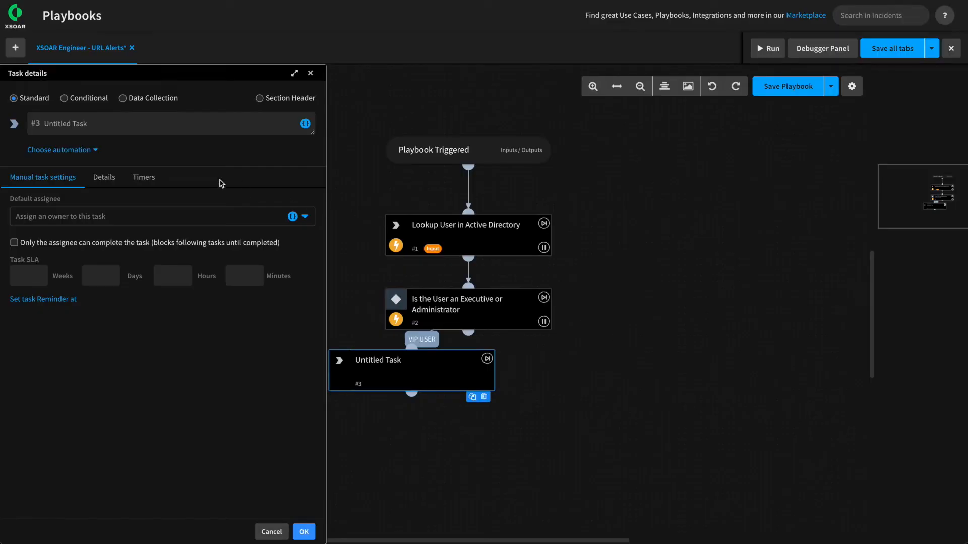
pyautogui.tripleClick(115, 125)
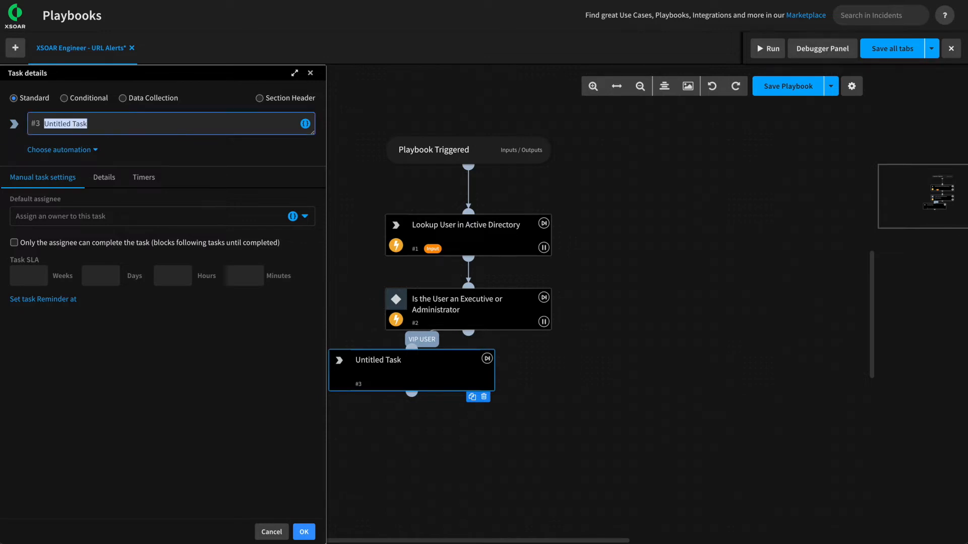
pyautogui.write('Set Severity to High')
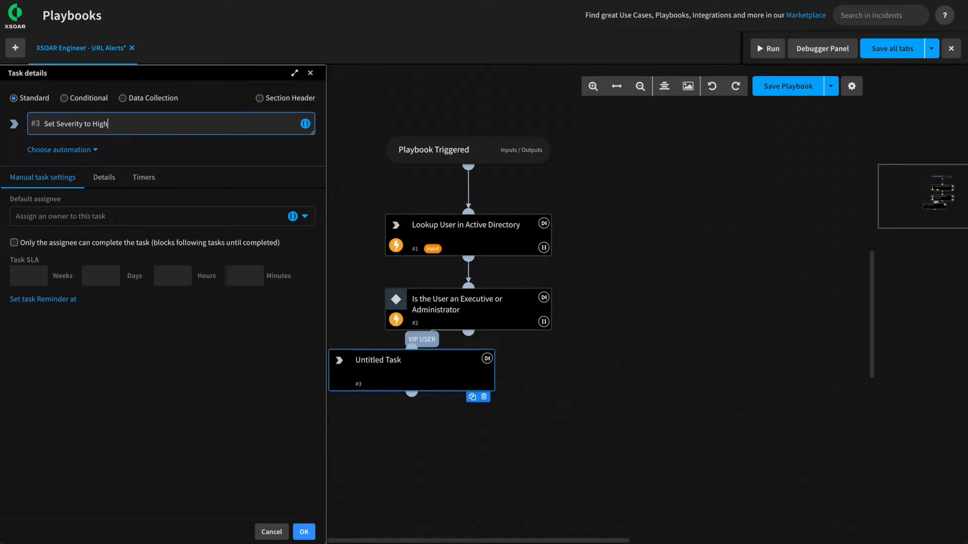
# Have the task run setIncident with severity set to 3.
pyautogui.click(84, 151)
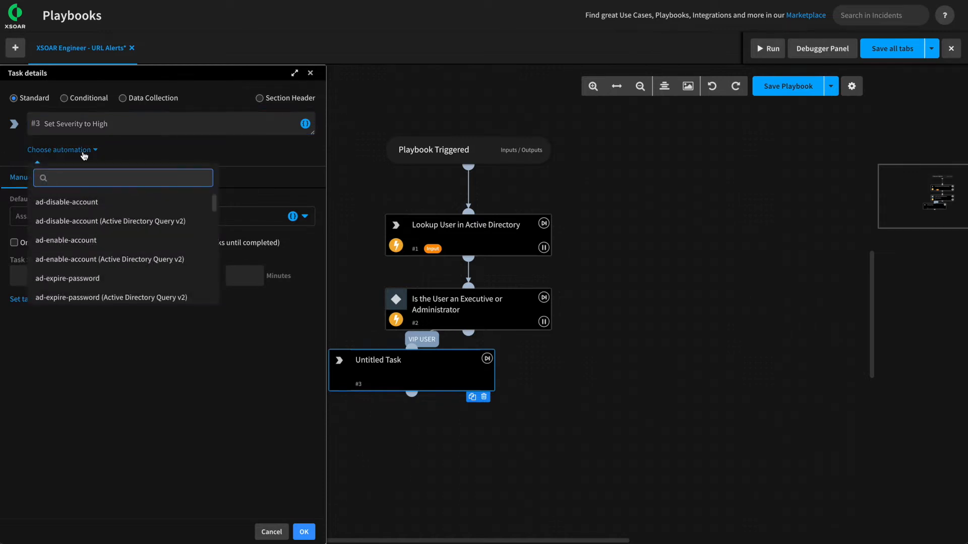
pyautogui.write('setIn')
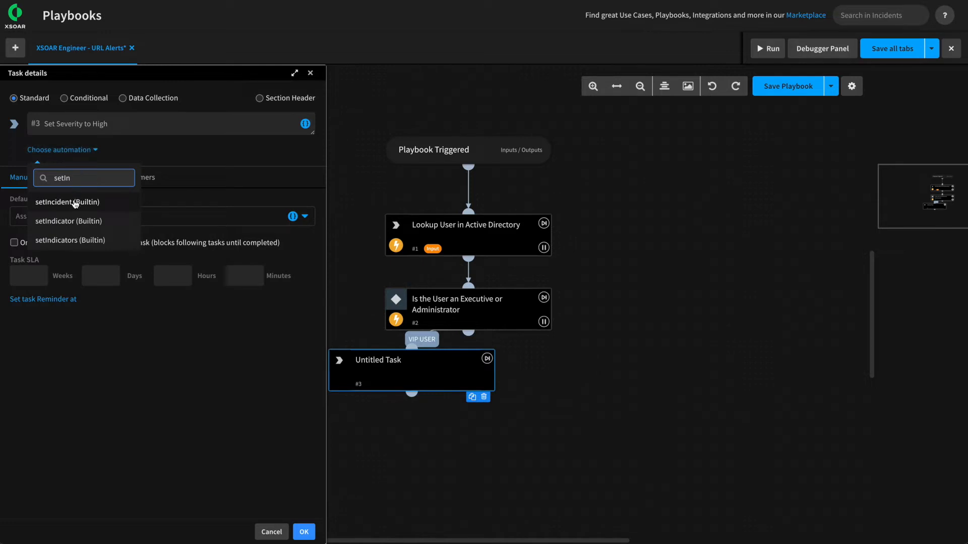
pyautogui.click(75, 202)
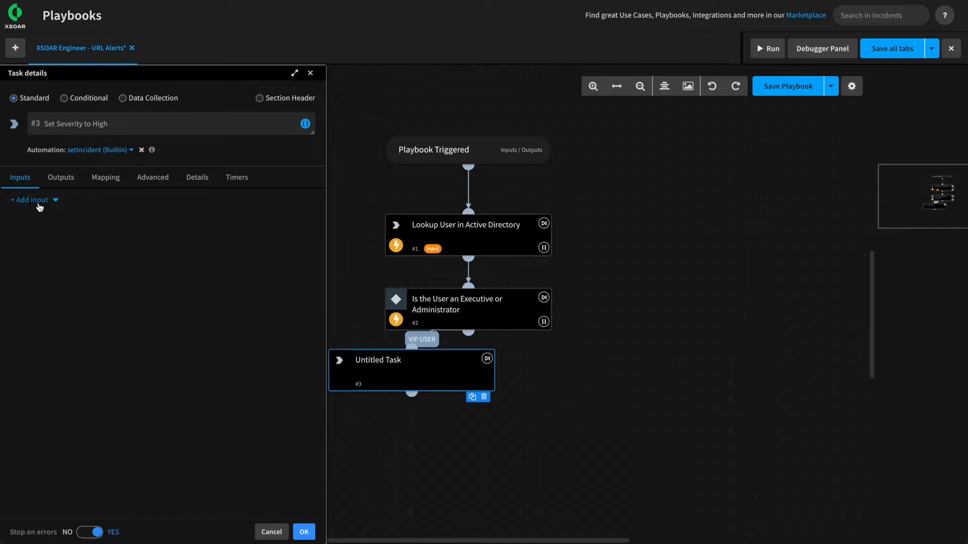
pyautogui.click(39, 205)
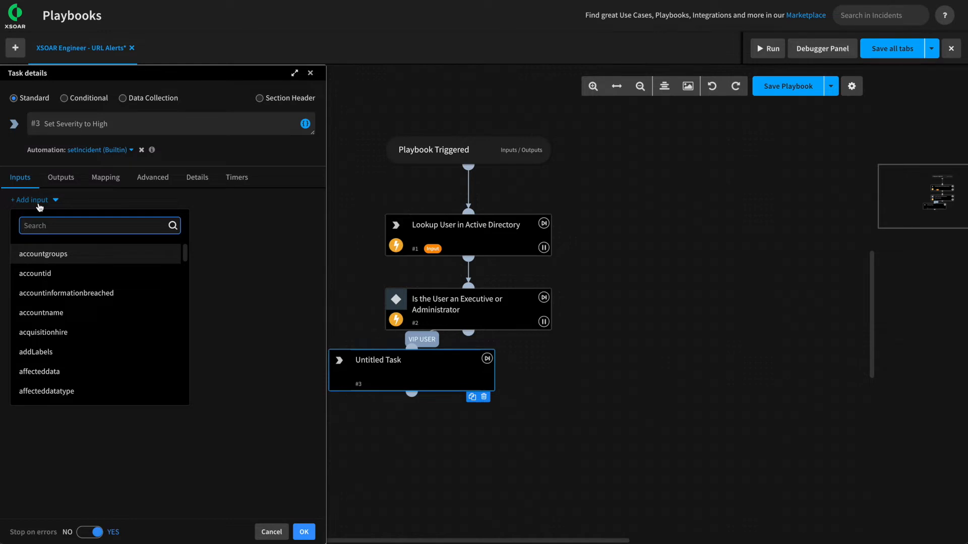
pyautogui.write('sev')
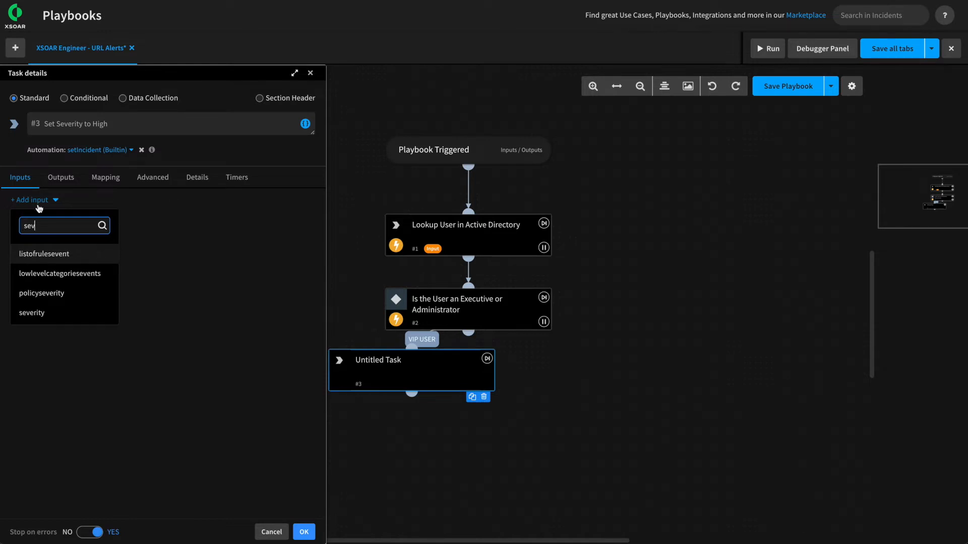
pyautogui.click(34, 316)
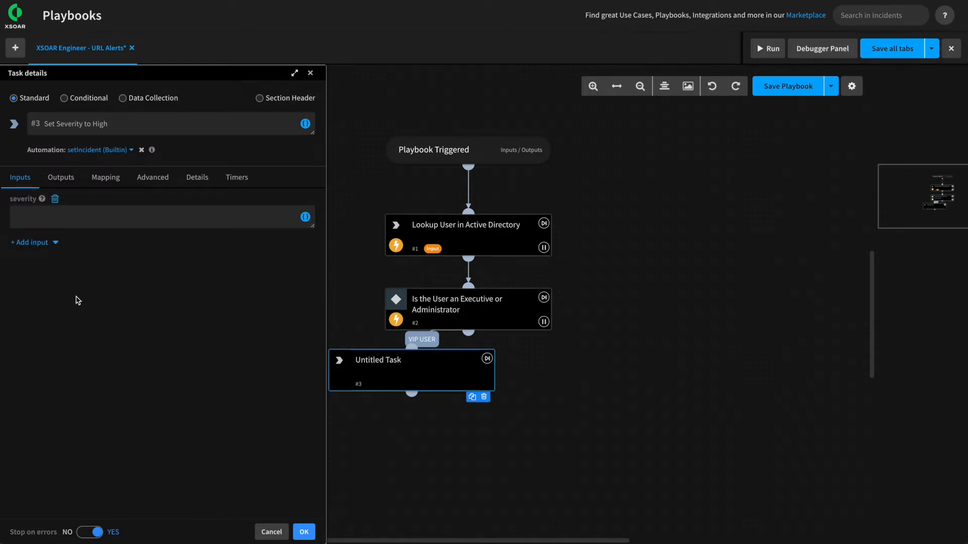
pyautogui.moveTo(116, 225)
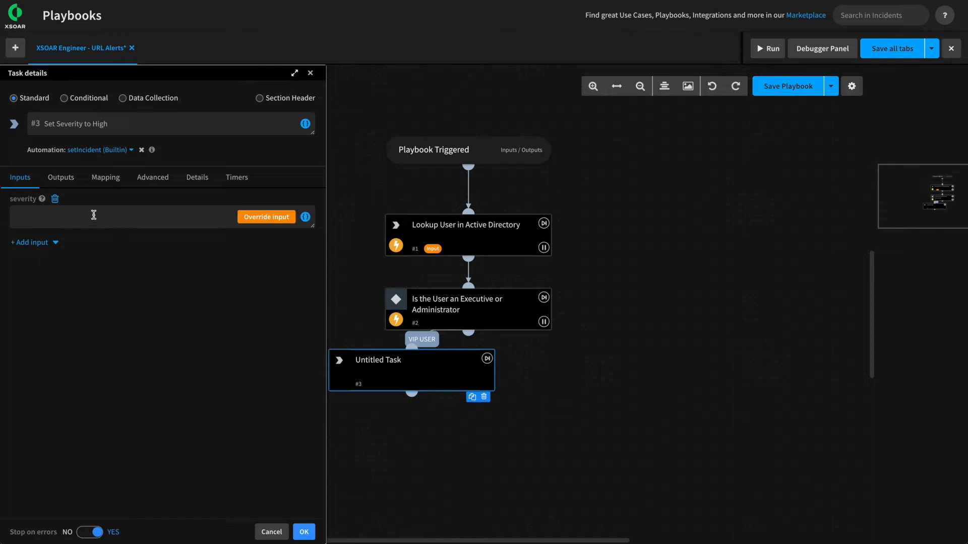
pyautogui.moveTo(43, 200)
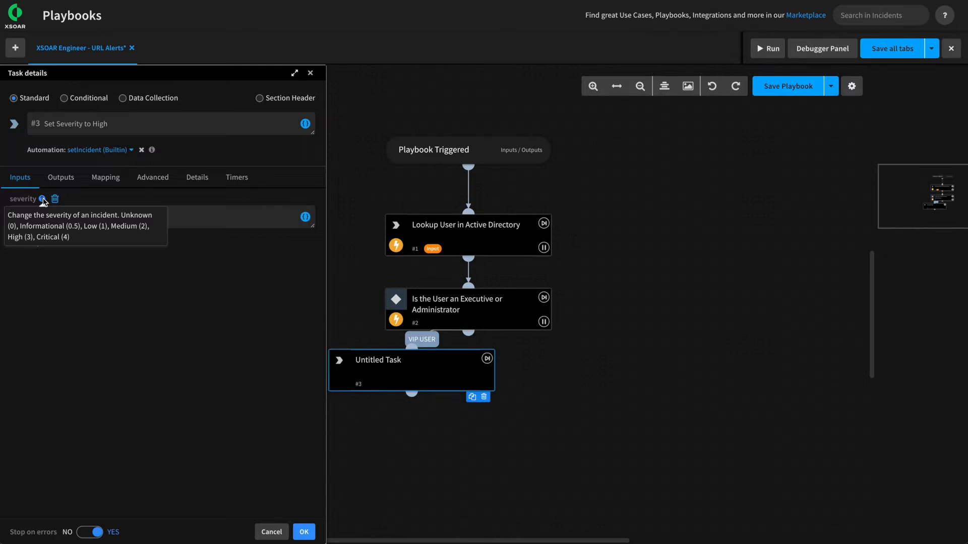
pyautogui.click(186, 211)
pyautogui.write('3')
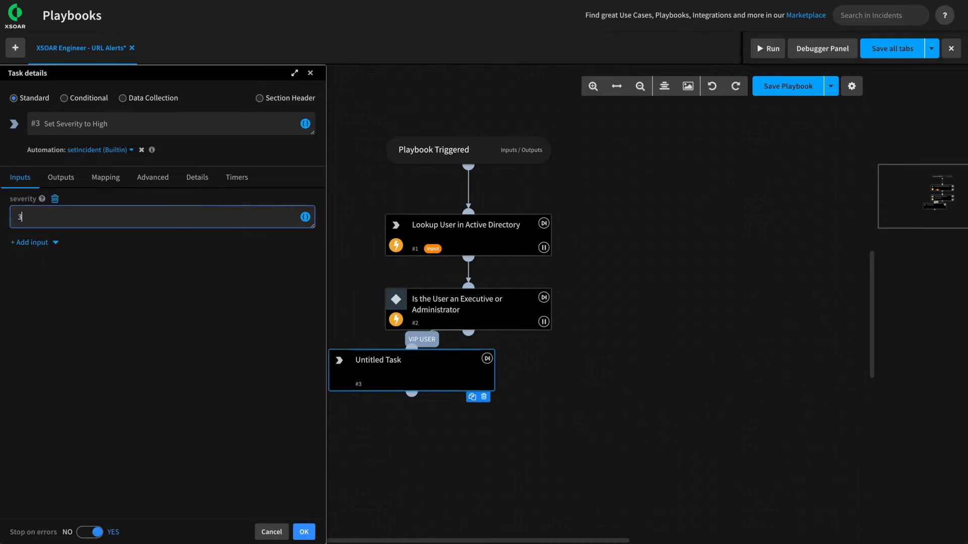
pyautogui.click(304, 531)
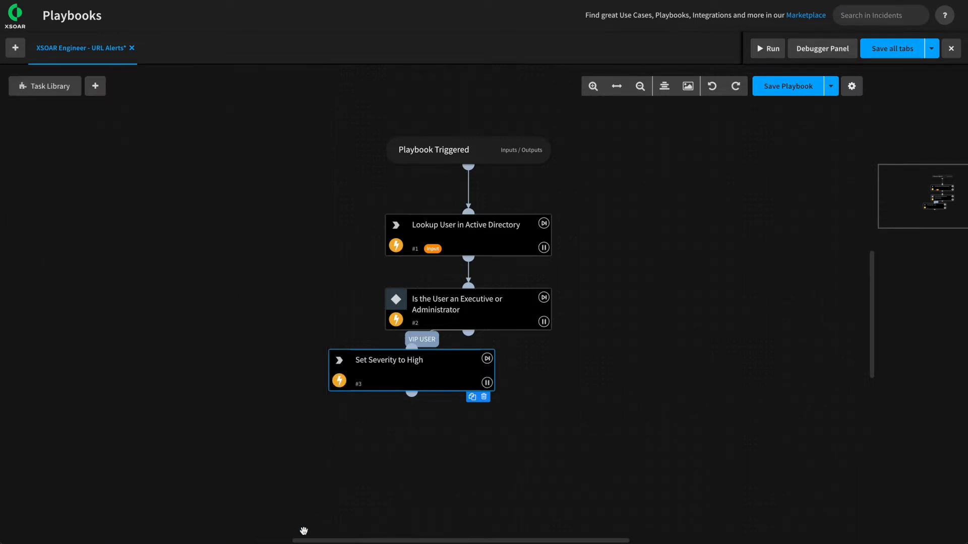
# Add an ELSE branch from the condition to a new task named 'Set Severity to Medium'.
pyautogui.moveTo(424, 370); pyautogui.dragTo(398, 391)
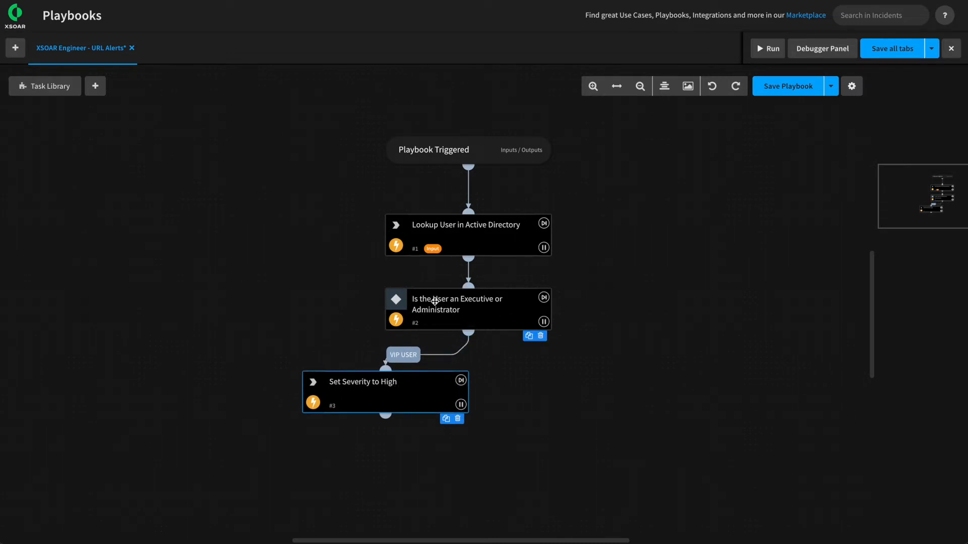
pyautogui.moveTo(469, 331); pyautogui.dragTo(570, 377)
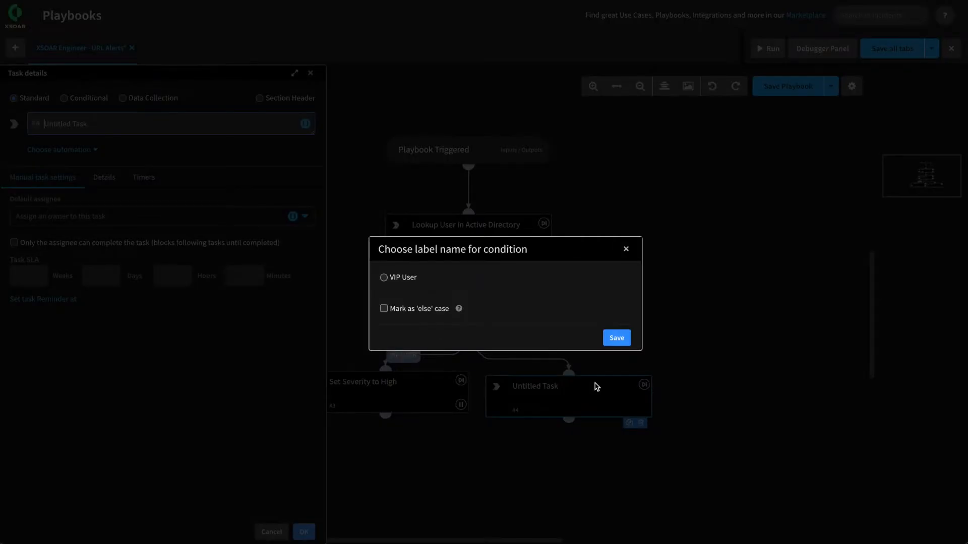
pyautogui.click(384, 310)
pyautogui.click(617, 338)
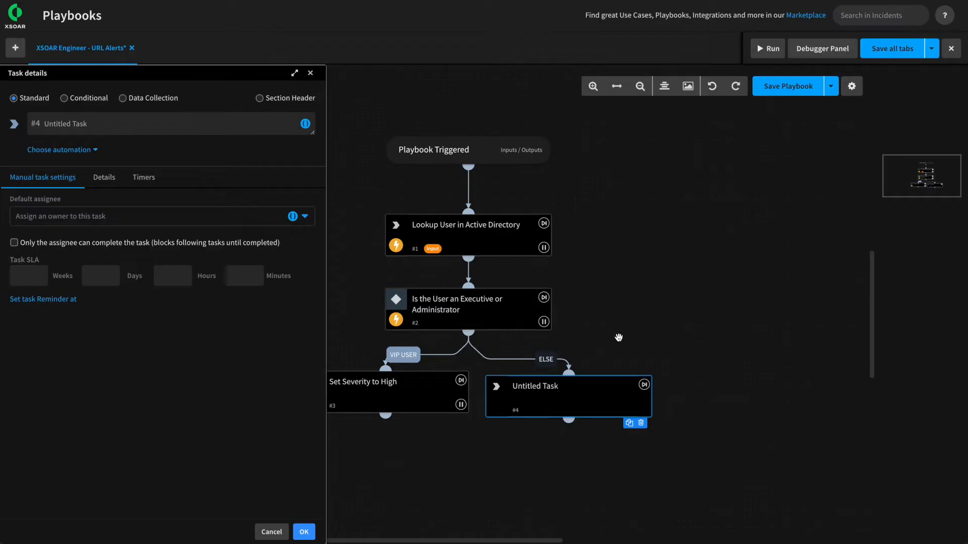
pyautogui.moveTo(564, 401); pyautogui.dragTo(573, 396)
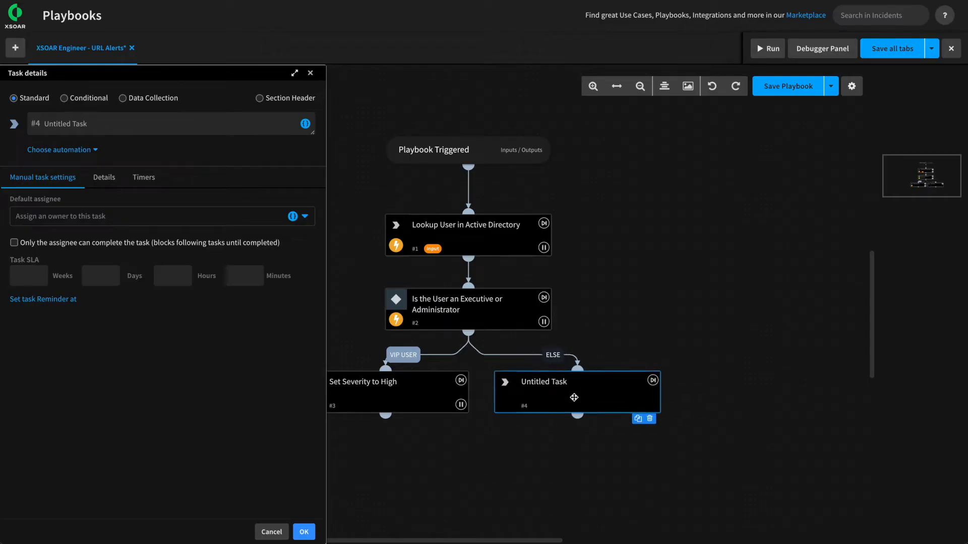
pyautogui.tripleClick(95, 125)
pyautogui.write('Set Severity to Medium')
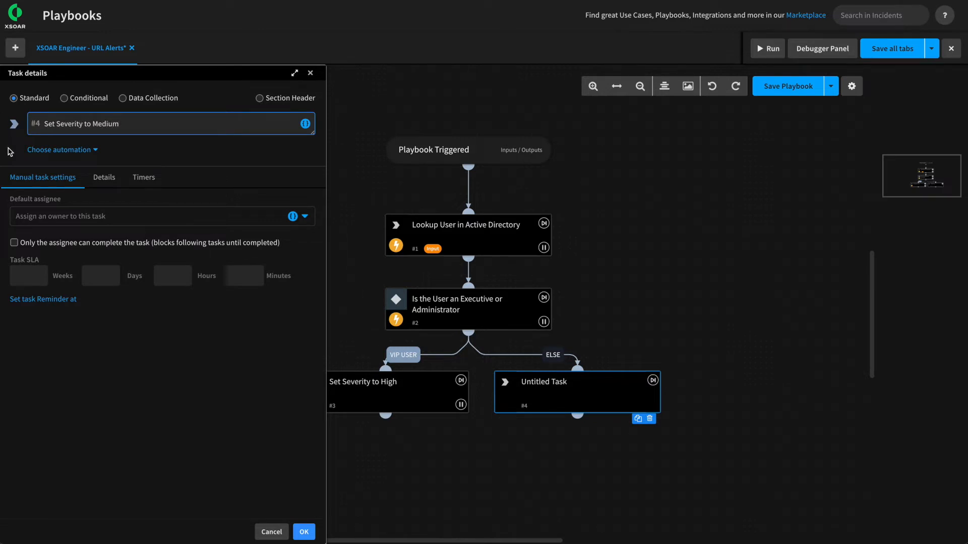
# Have the task run setIncident with severity set to 2.
pyautogui.click(38, 150)
pyautogui.write('setinci')
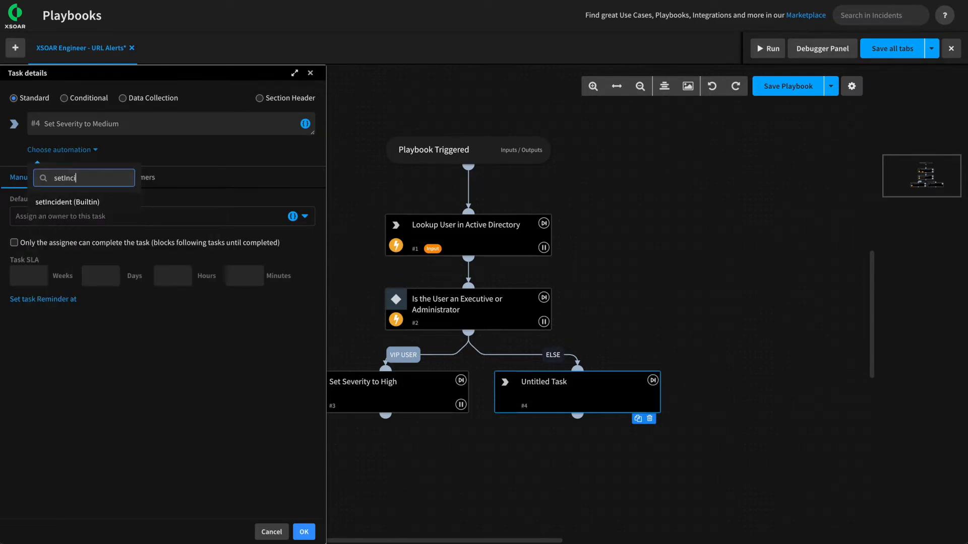
pyautogui.click(64, 200)
pyautogui.click(41, 201)
pyautogui.write('sever')
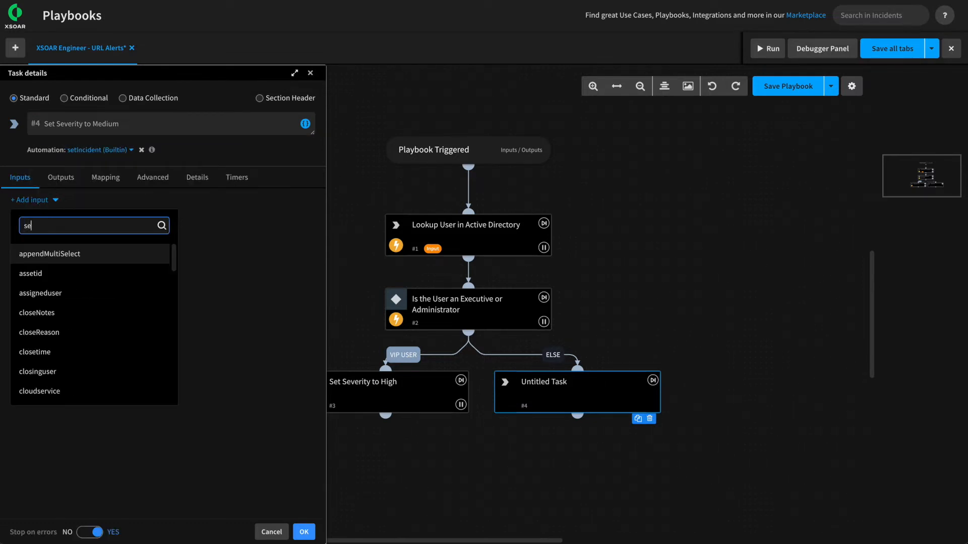
pyautogui.click(51, 273)
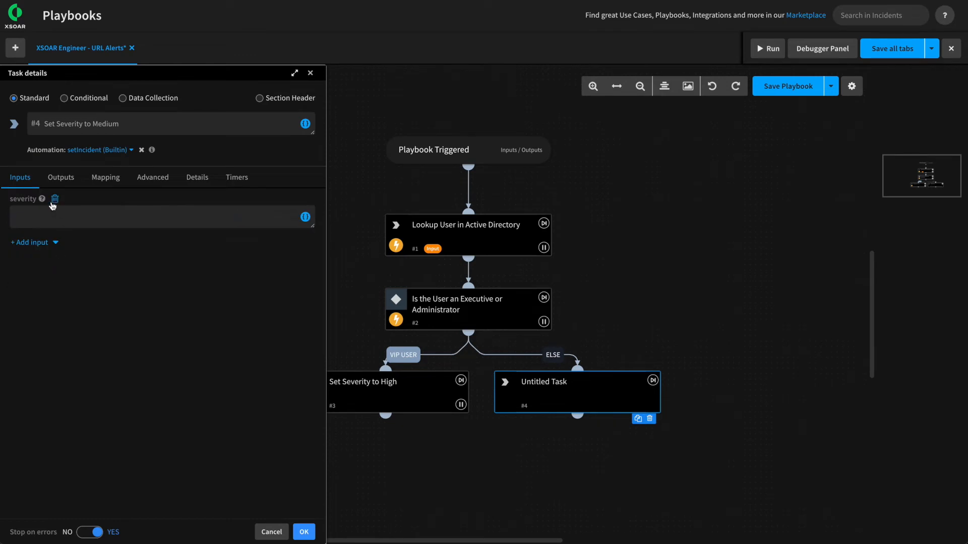
pyautogui.moveTo(43, 202)
pyautogui.click(204, 220)
pyautogui.write('2')
pyautogui.click(302, 530)
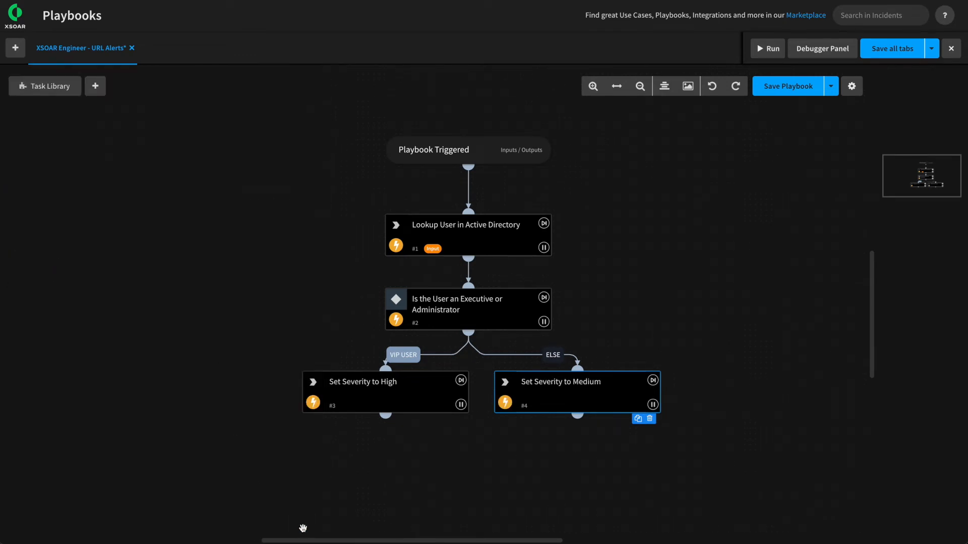
# Save and debug-run the playbook, then inspect the ActiveDirectory memberOf value CN=Admins.
pyautogui.click(780, 87)
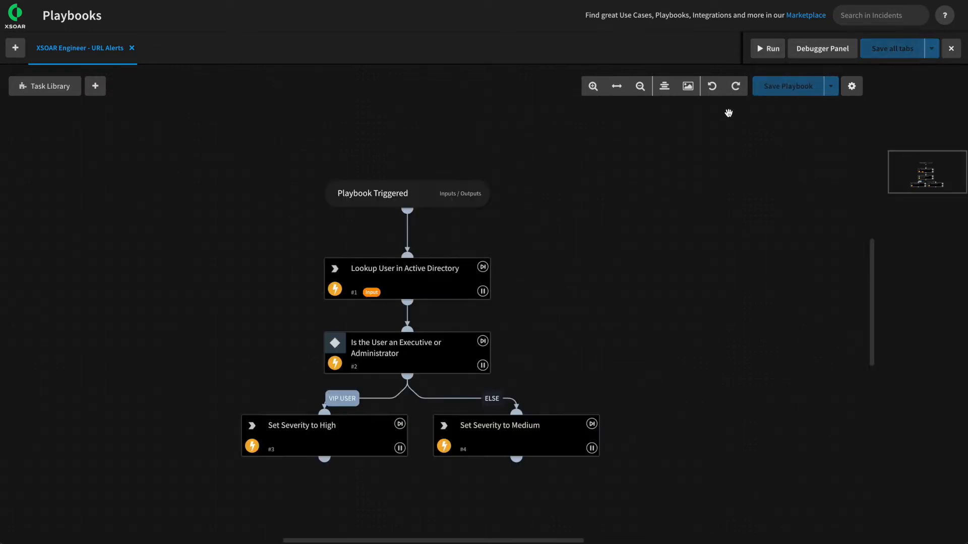
pyautogui.click(815, 51)
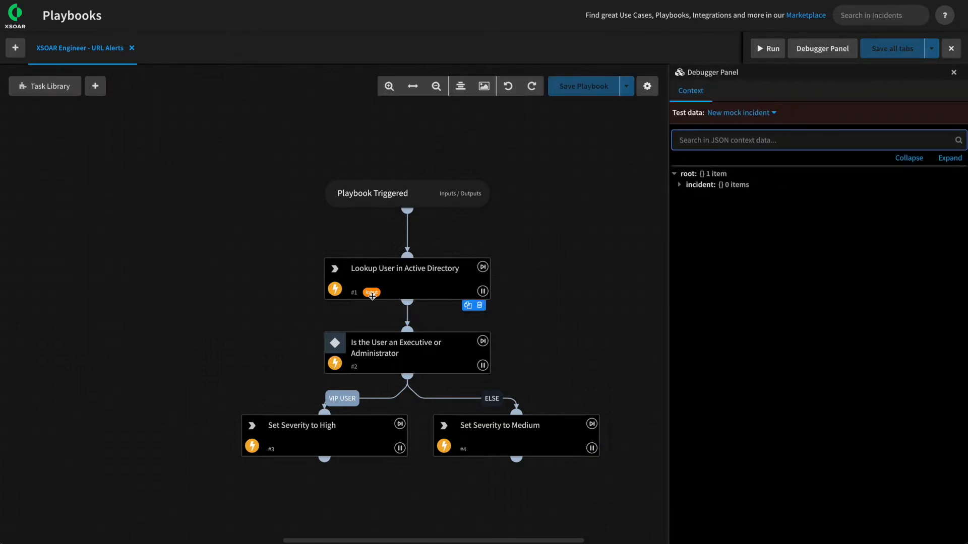
pyautogui.click(759, 50)
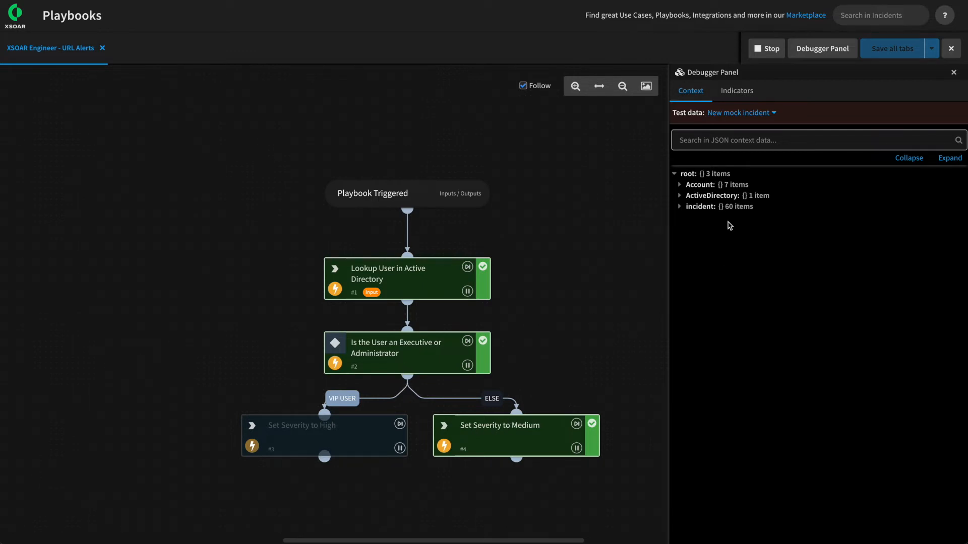
pyautogui.click(681, 198)
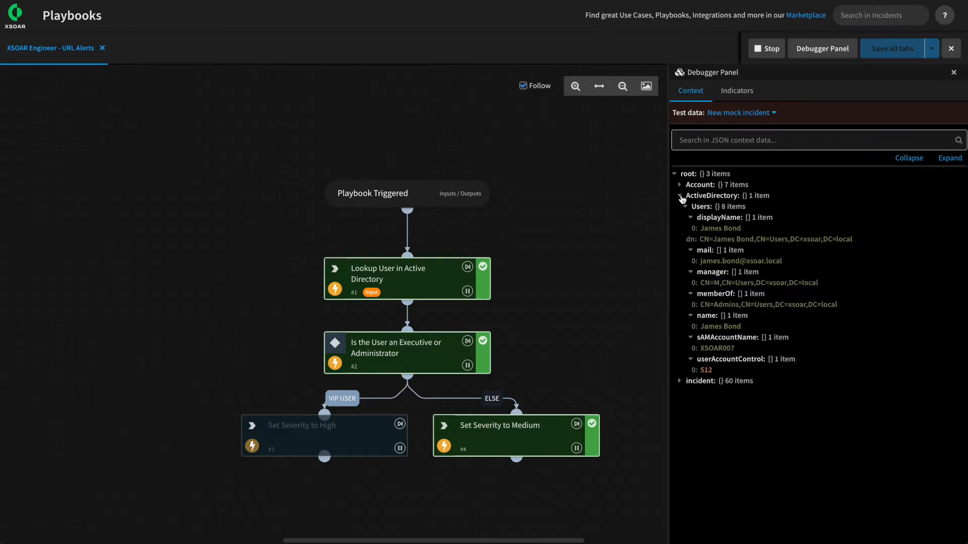
pyautogui.click(702, 311)
pyautogui.moveTo(700, 311); pyautogui.dragTo(740, 310)
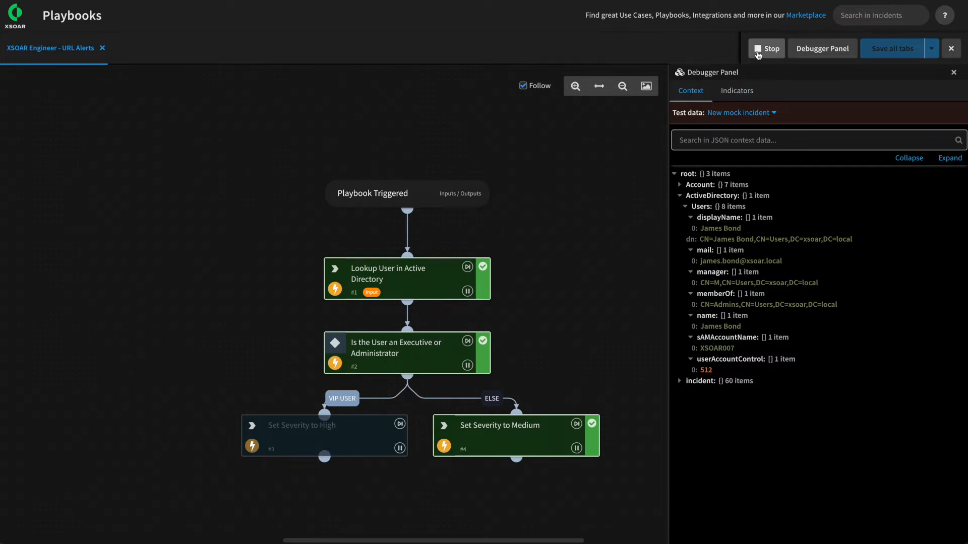
# Stop the debug run, change the first condition value from 'administrator' to 'admin', and save.
pyautogui.click(758, 55)
pyautogui.click(398, 361)
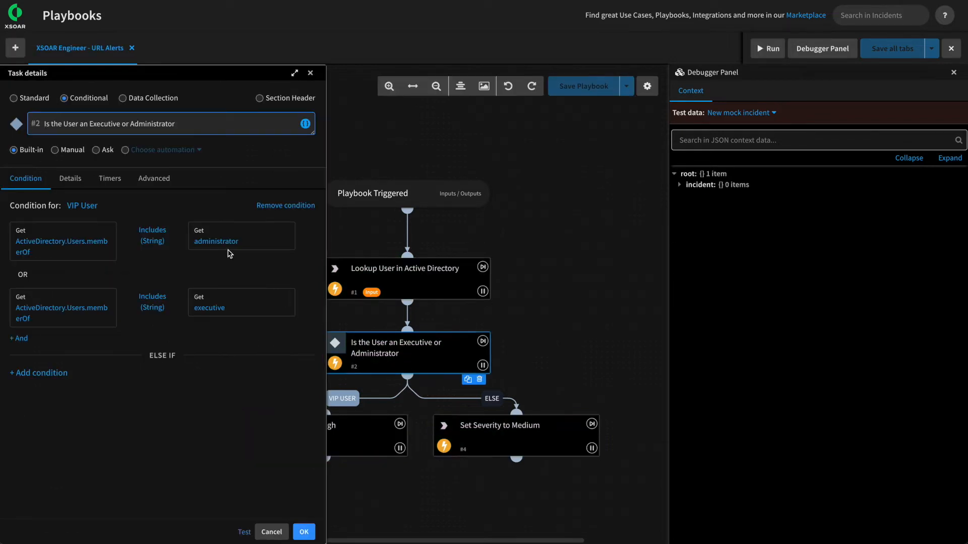
pyautogui.click(210, 243)
pyautogui.moveTo(236, 242); pyautogui.dragTo(182, 243)
pyautogui.write('admin')
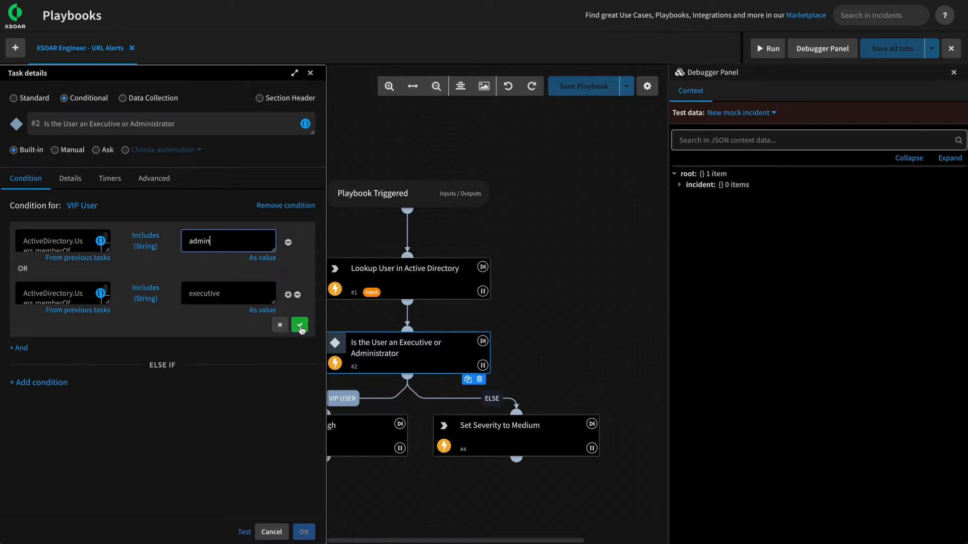
pyautogui.click(299, 325)
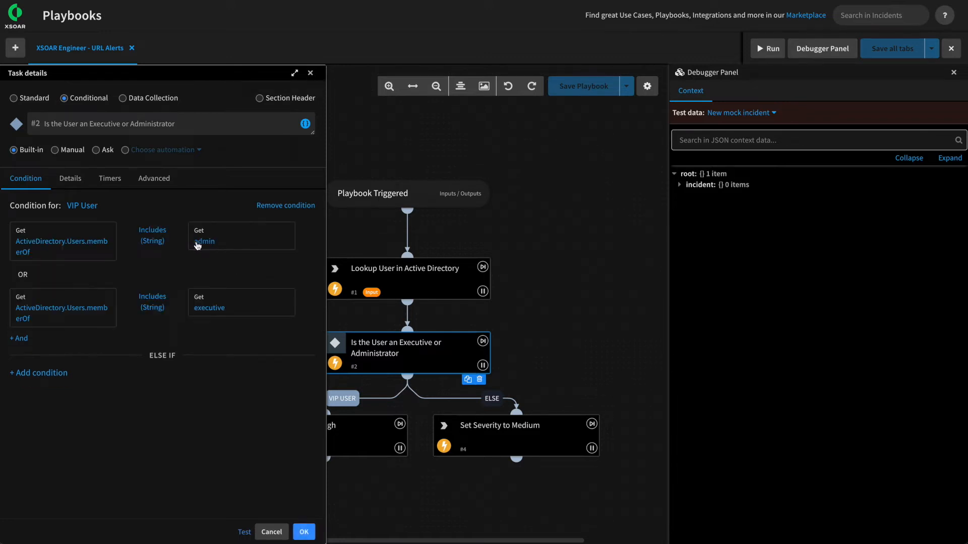
pyautogui.click(300, 531)
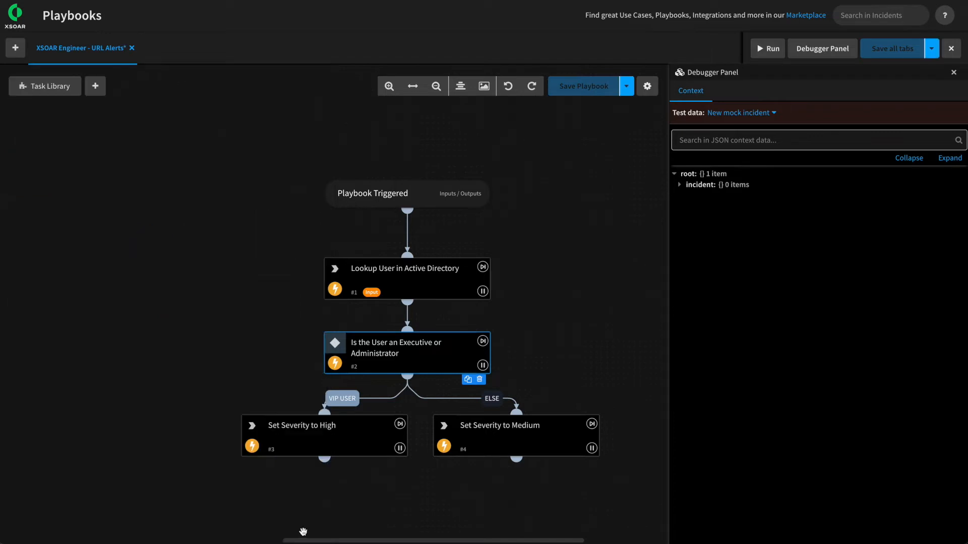
pyautogui.click(608, 90)
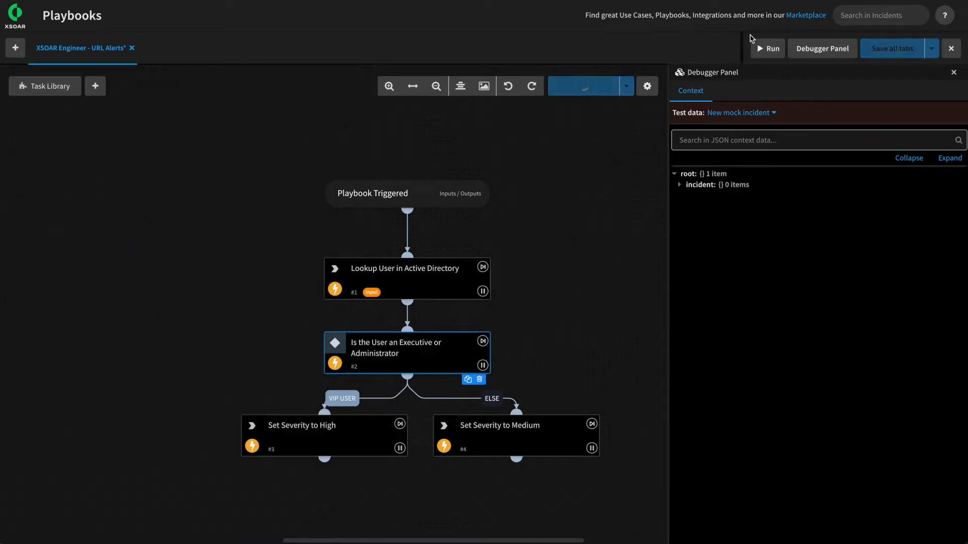
# Rerun the playbook to confirm it reaches Set Severity to High, then stop and hide the debugger.
pyautogui.click(770, 49)
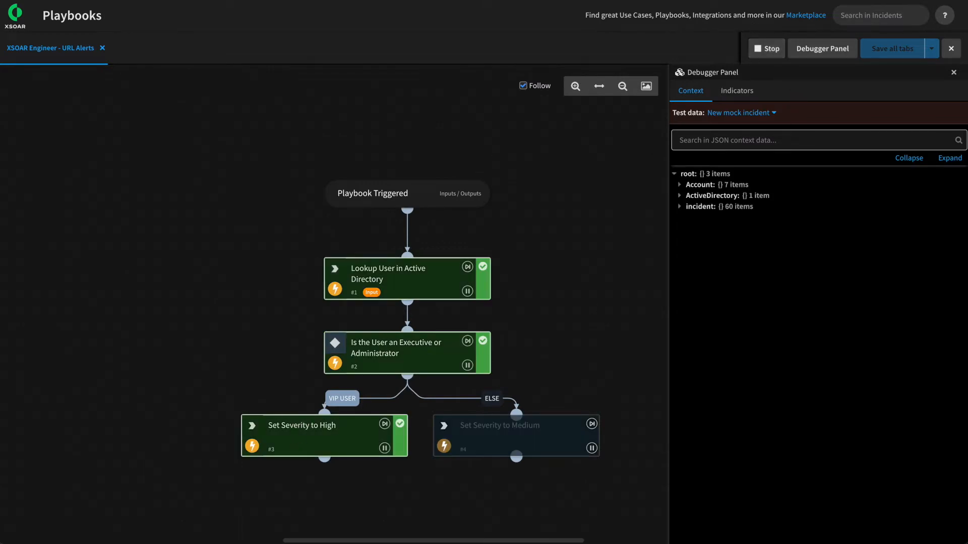
pyautogui.click(775, 48)
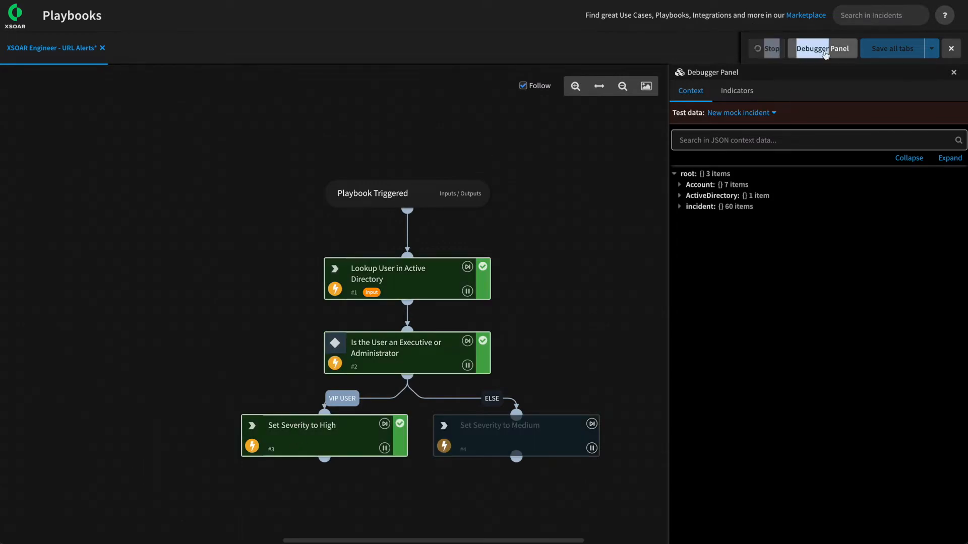
pyautogui.click(840, 47)
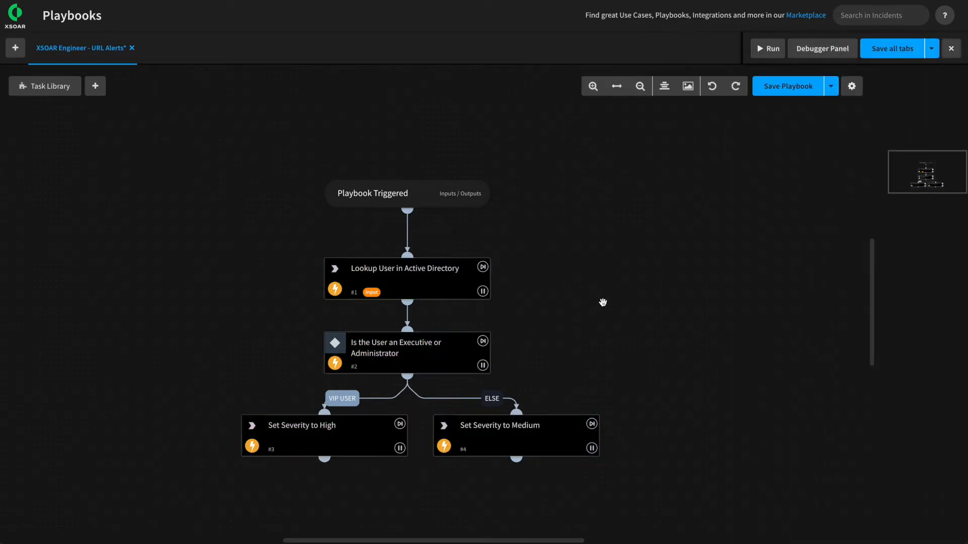
# Create a new task below Set Severity to High and connect Set Severity to Medium to it.
pyautogui.scroll(-5, 602, 302)
pyautogui.scroll(1, 580, 267)
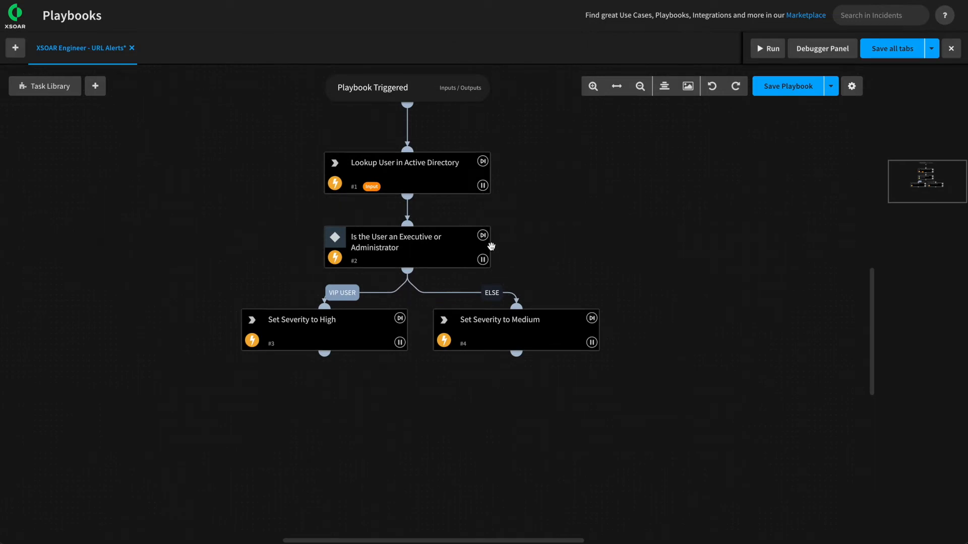
pyautogui.moveTo(452, 255)
pyautogui.moveTo(324, 352); pyautogui.dragTo(388, 401)
pyautogui.moveTo(516, 352); pyautogui.dragTo(391, 391)
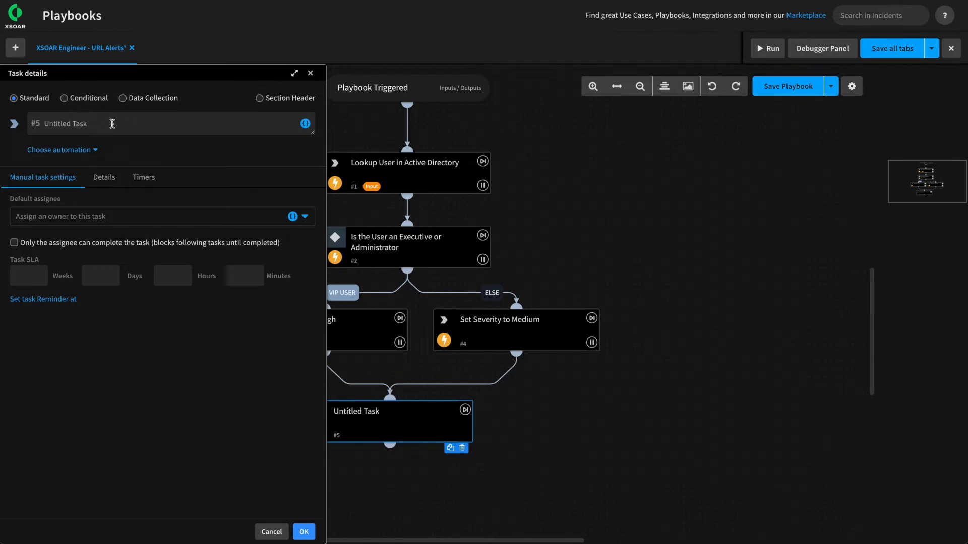
# Rename task #5 'Check if Source IP is internal or external' and set it to run IsIPInRanges.
pyautogui.moveTo(112, 123); pyautogui.dragTo(17, 108)
pyautogui.write('Check if SOu')
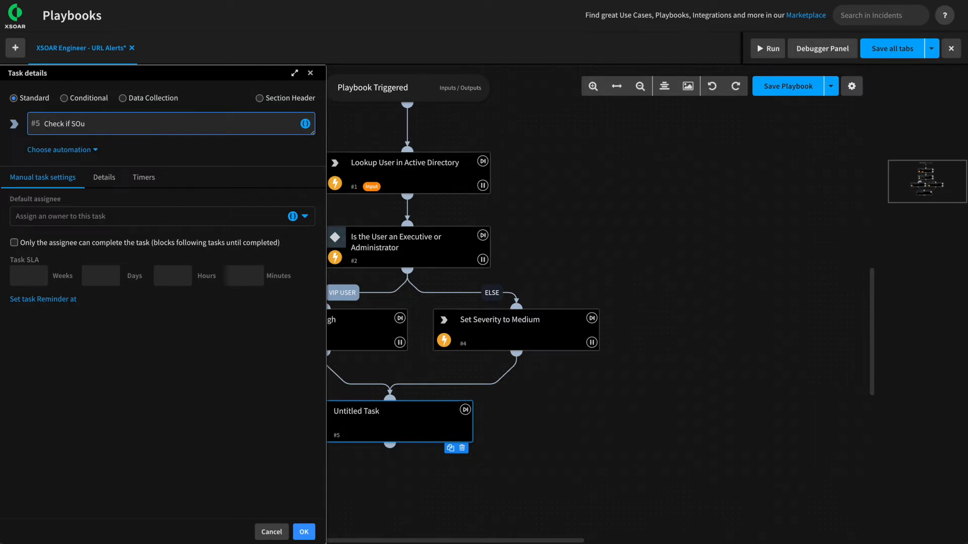
pyautogui.write('rce IUP is intenrnal or external')
pyautogui.click(57, 150)
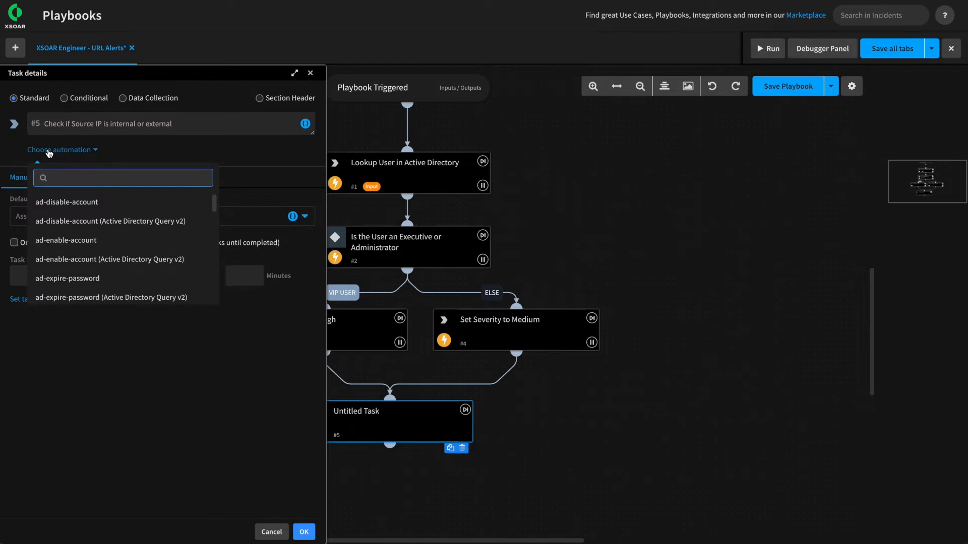
pyautogui.write('IsIP')
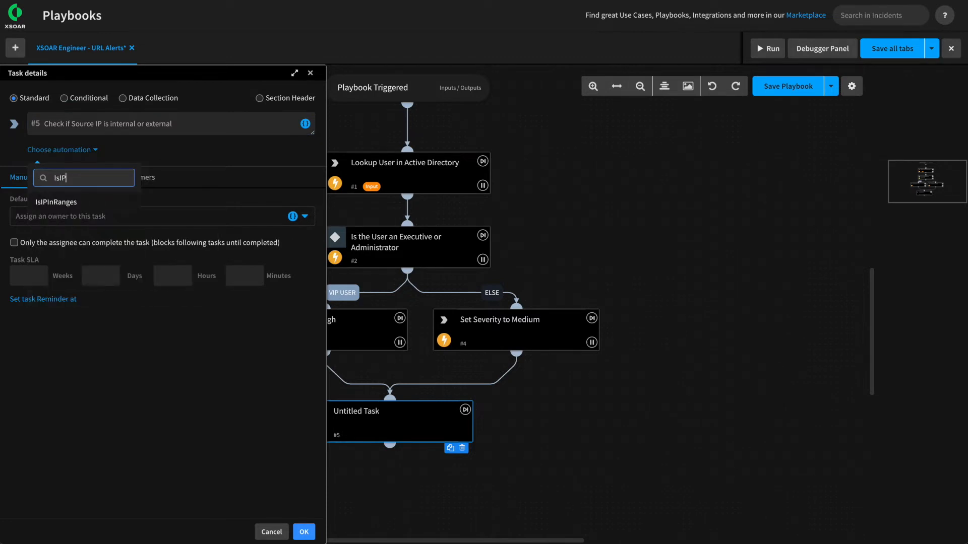
pyautogui.click(64, 202)
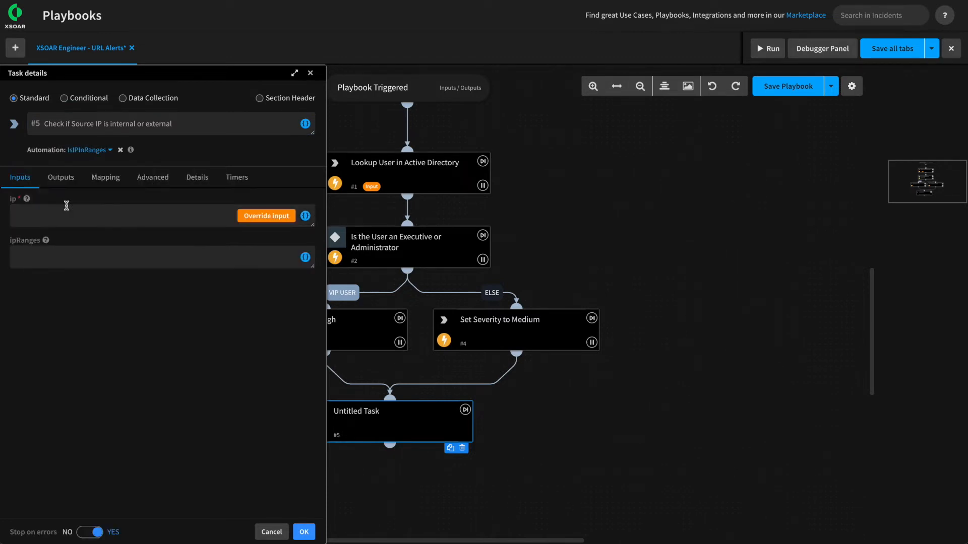
# Set the IsIPInRanges ip input to the incident's Source IP, ${incident.sourceip}.
pyautogui.moveTo(28, 203)
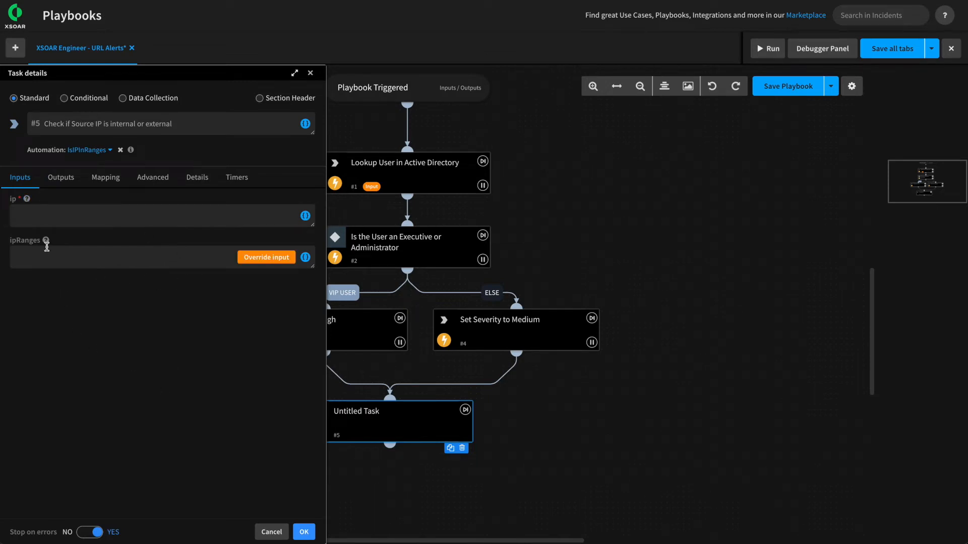
pyautogui.click(59, 180)
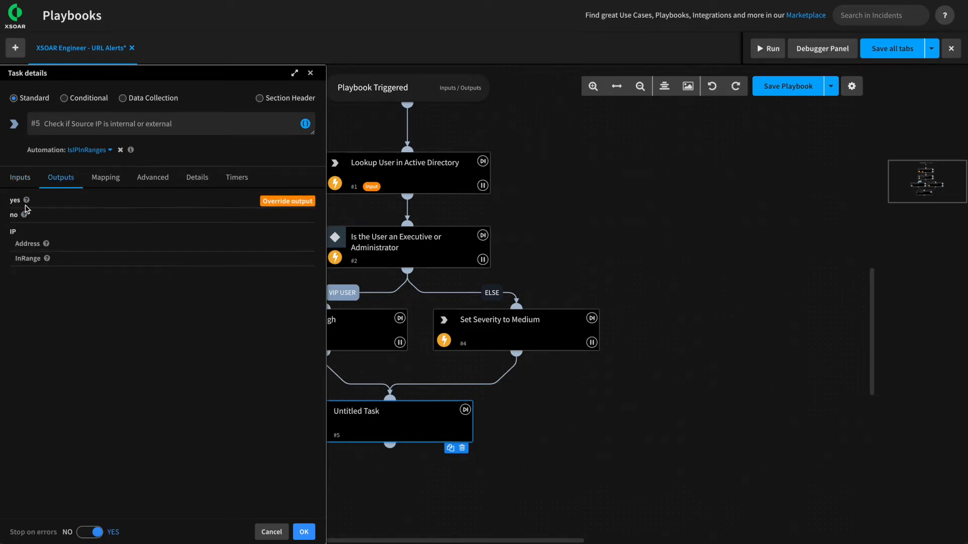
pyautogui.moveTo(47, 259)
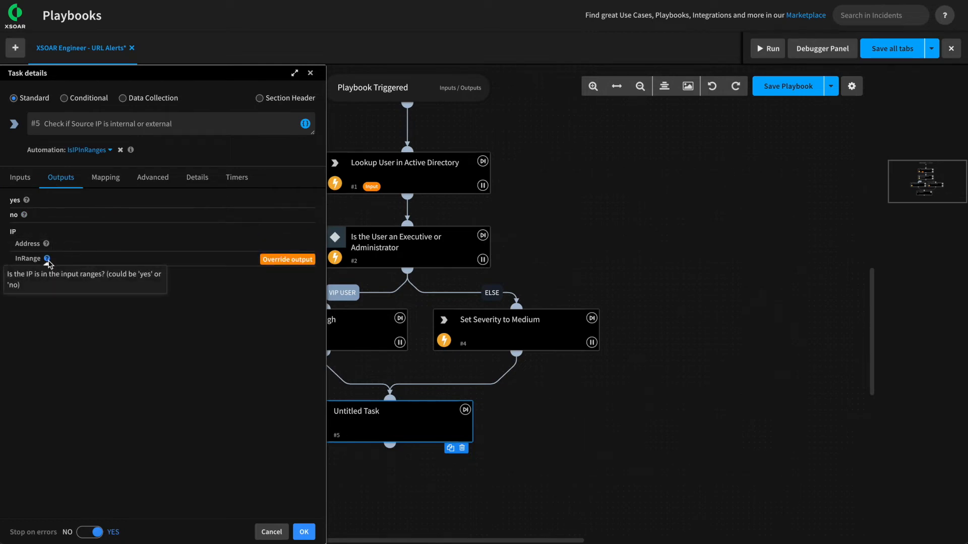
pyautogui.click(20, 179)
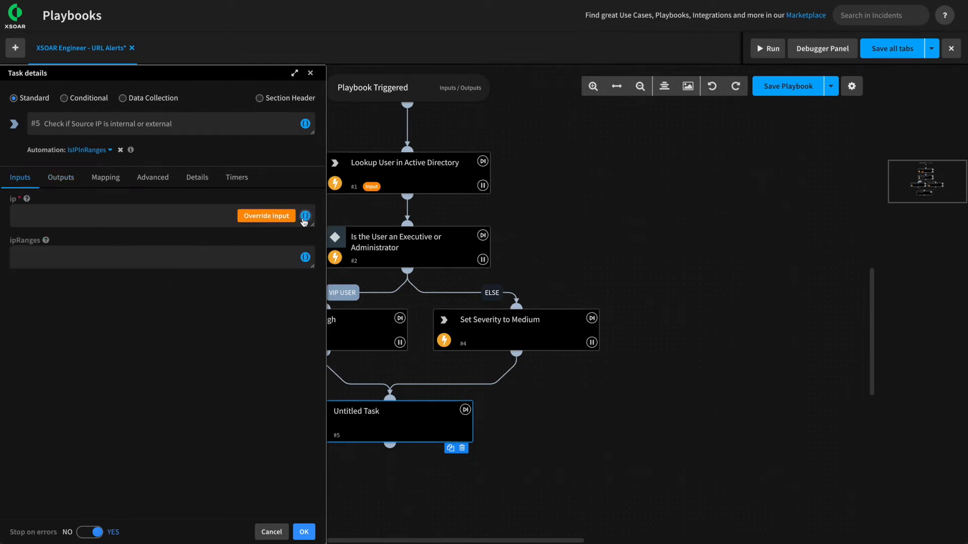
pyautogui.click(305, 216)
pyautogui.write('source ip')
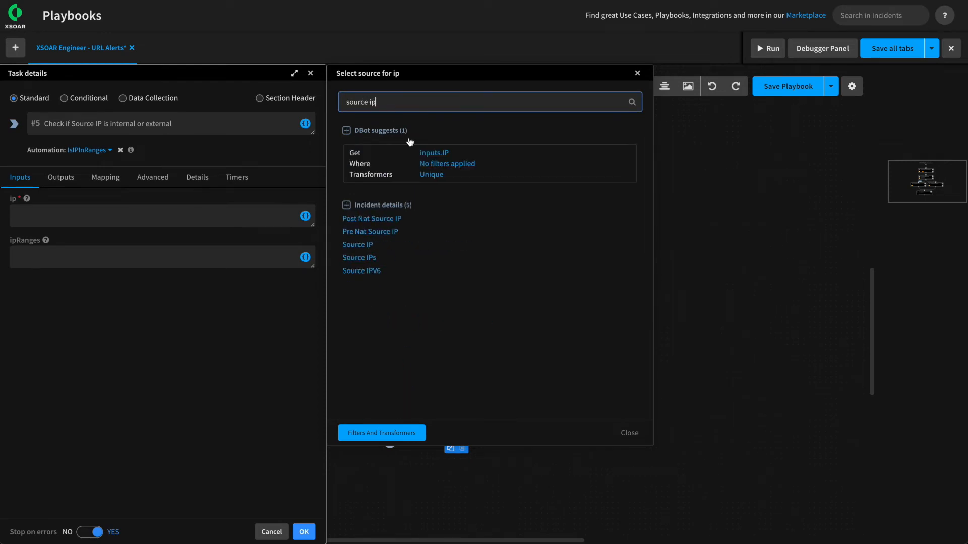
pyautogui.click(359, 245)
# Clear the source search, close the picker, and begin entering the ipRanges value.
pyautogui.click(58, 256)
pyautogui.moveTo(47, 242)
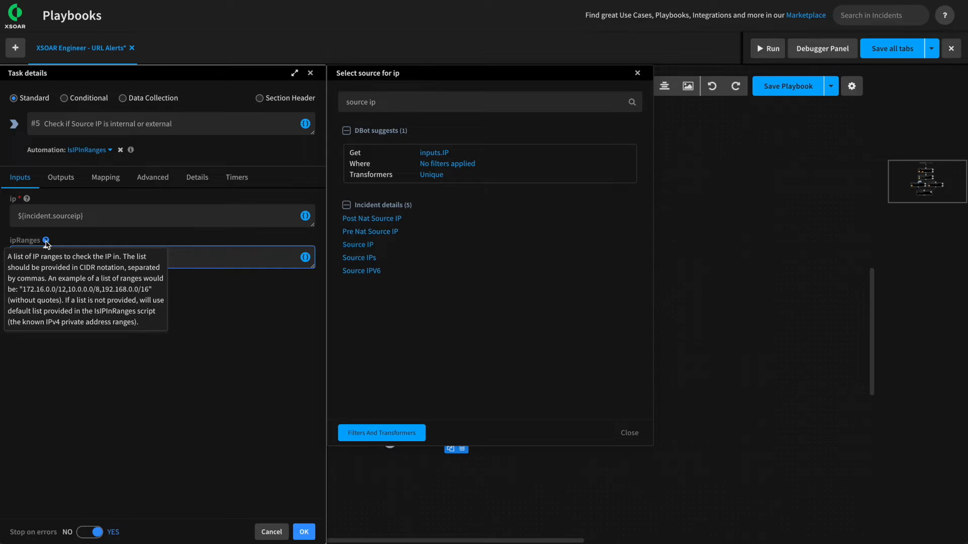
pyautogui.click(400, 103)
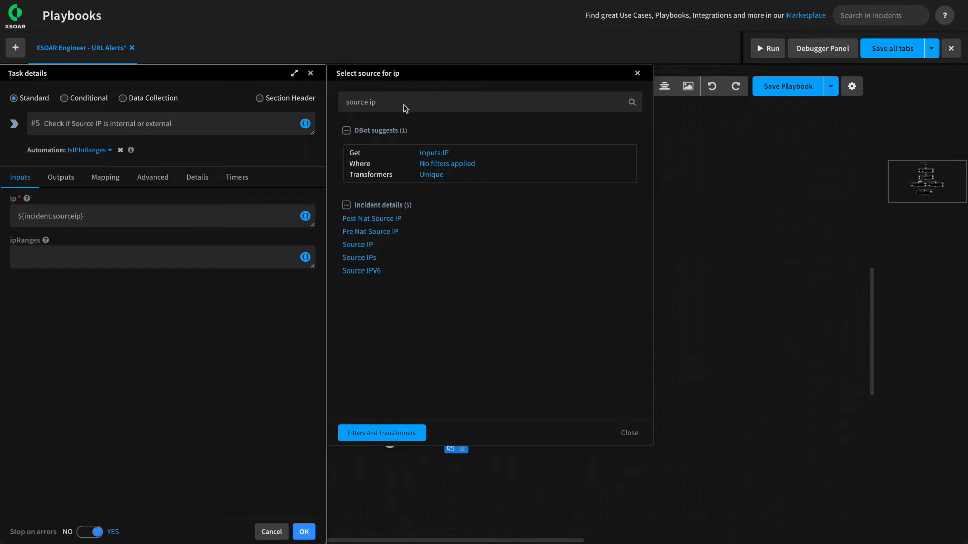
pyautogui.moveTo(399, 103); pyautogui.dragTo(328, 102)
pyautogui.press('BackSpace')
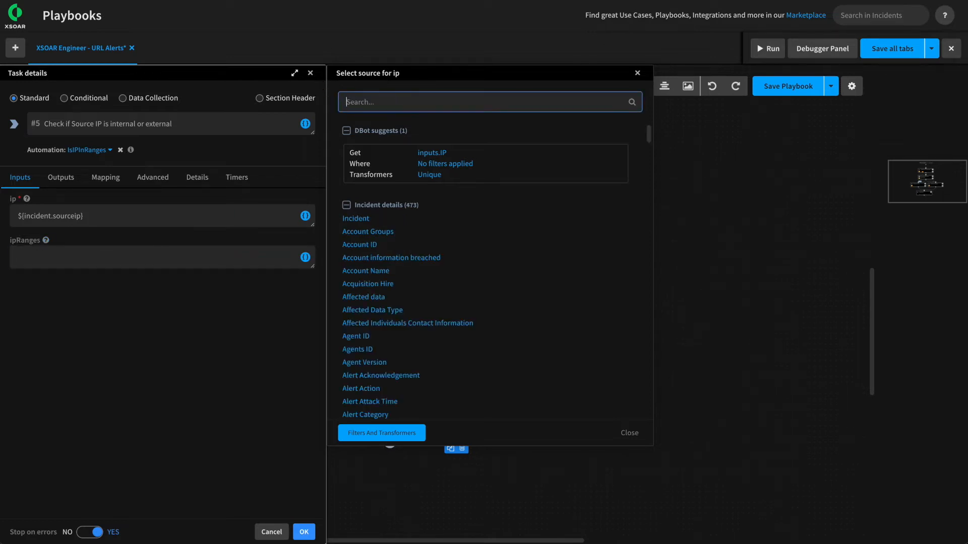
pyautogui.click(629, 434)
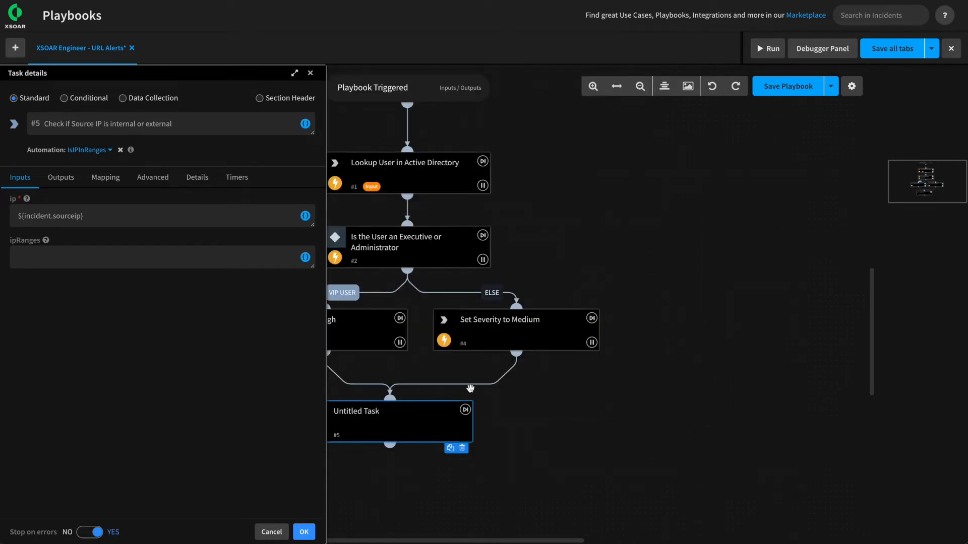
pyautogui.click(70, 262)
pyautogui.write('10.0.0.0/8')
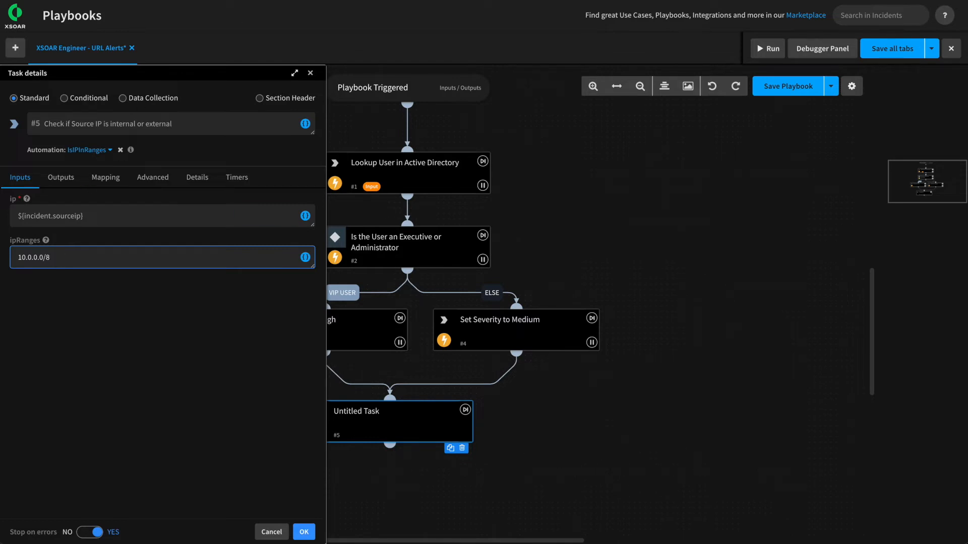
# Confirm task #5 with ipRanges 10.0.0.0/8 and save the playbook.
pyautogui.click(306, 533)
pyautogui.click(801, 92)
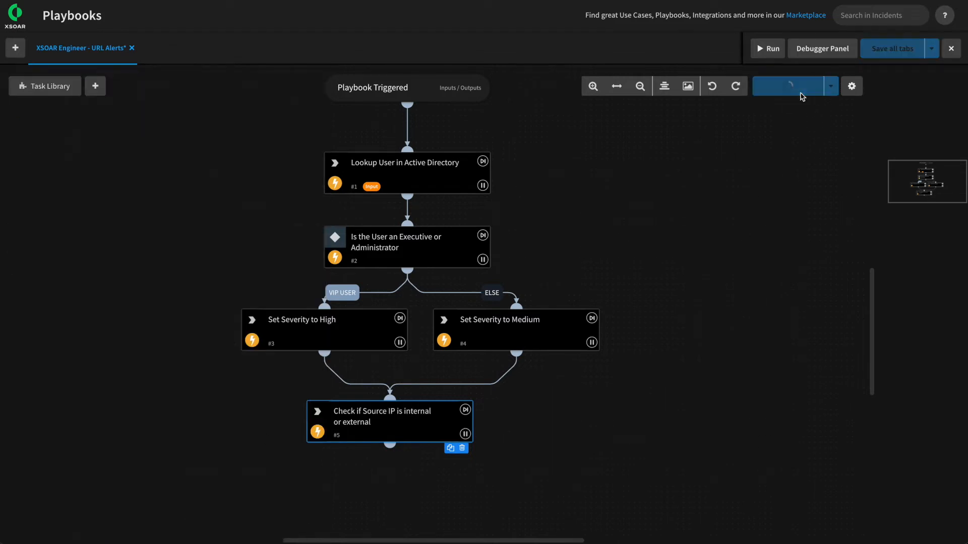
# Leave the playbook editor and go to the Lists library in the advanced settings.
pyautogui.click(952, 51)
pyautogui.click(13, 503)
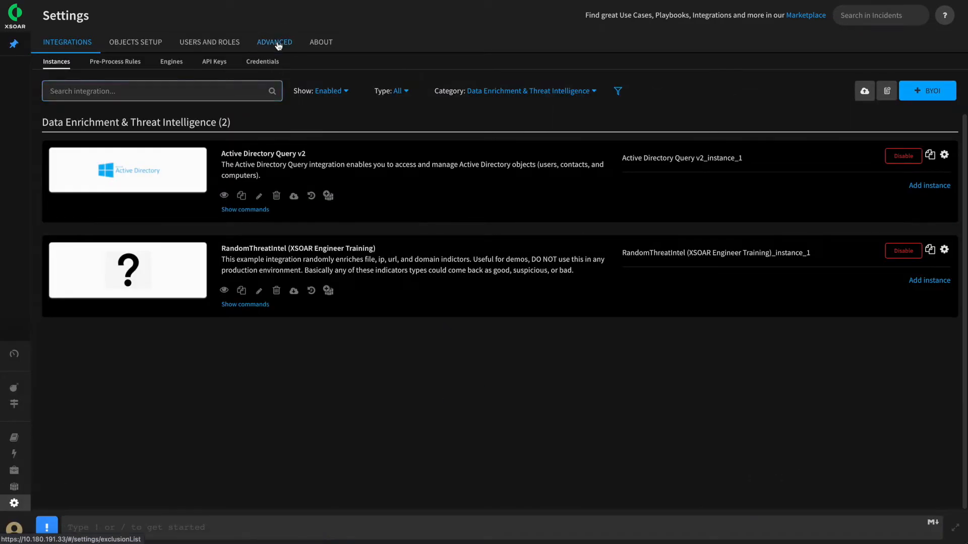
pyautogui.click(275, 42)
pyautogui.click(108, 58)
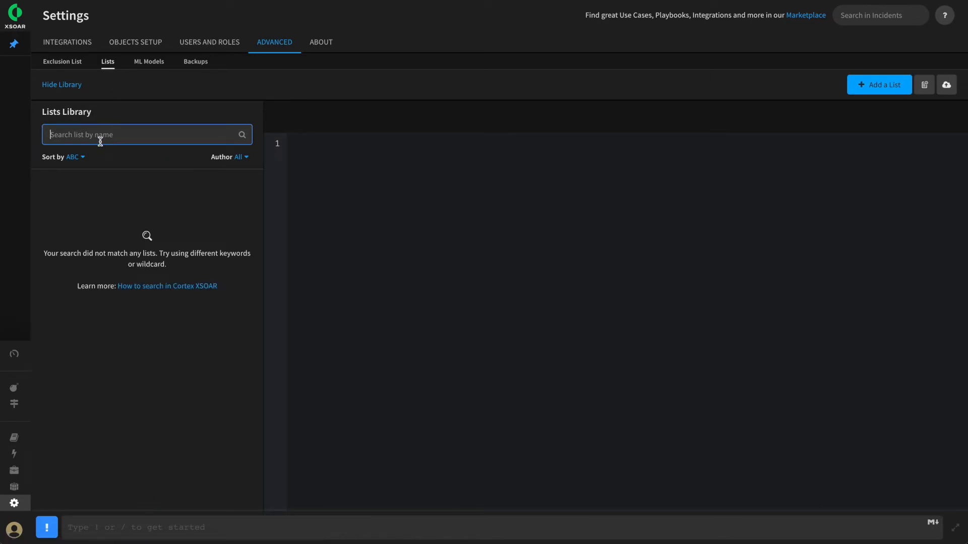
# Create and save a Text list InternalIPRanges holding 10.0.0.0/8, then return to Playbooks.
pyautogui.click(864, 86)
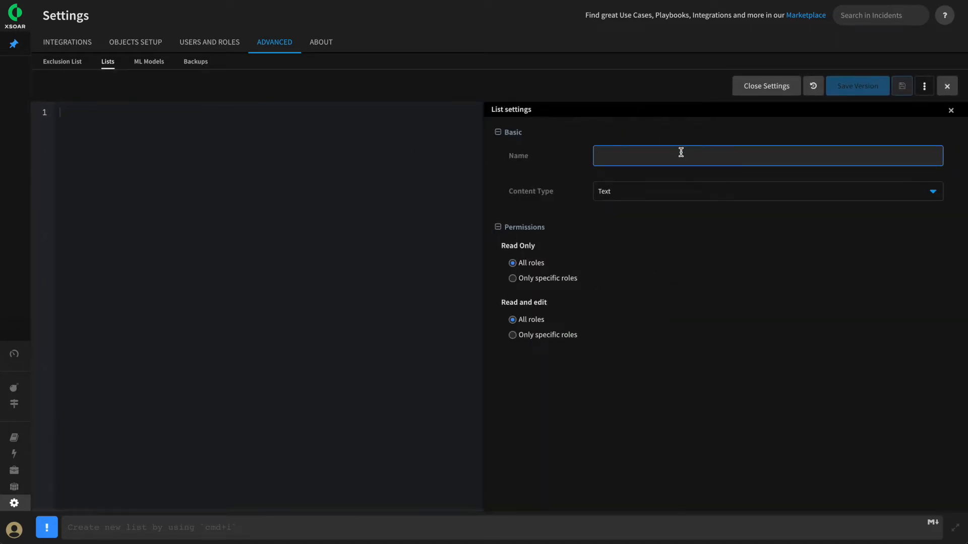
pyautogui.write('InternalIPRanges')
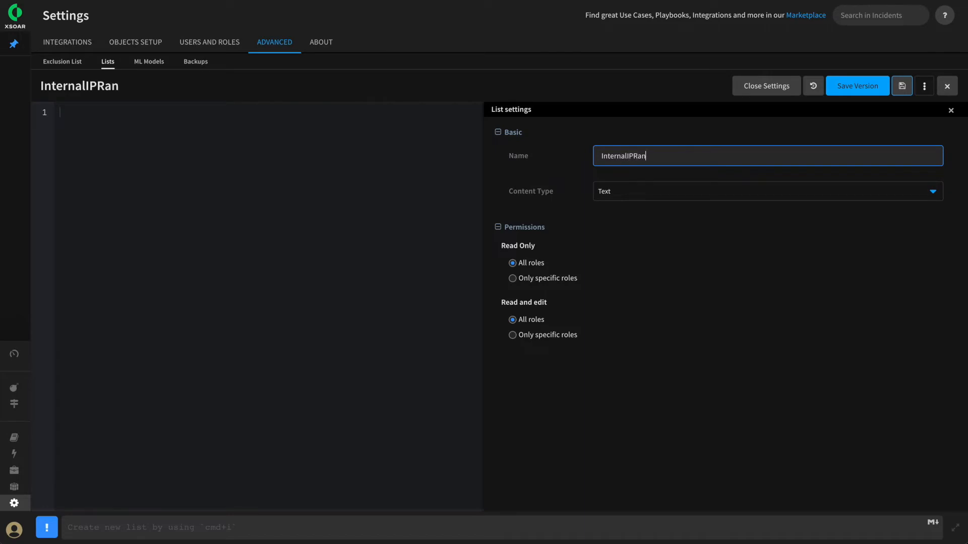
pyautogui.click(654, 190)
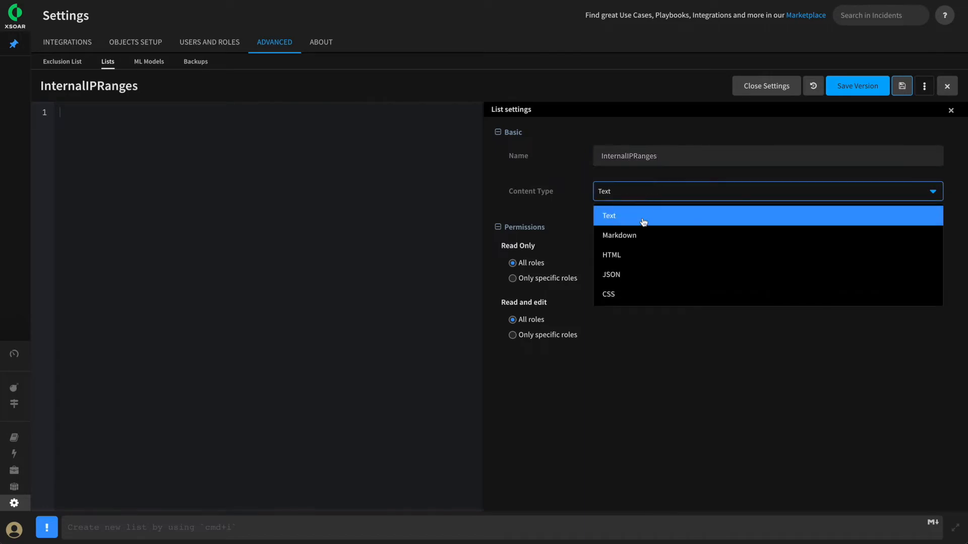
pyautogui.click(620, 217)
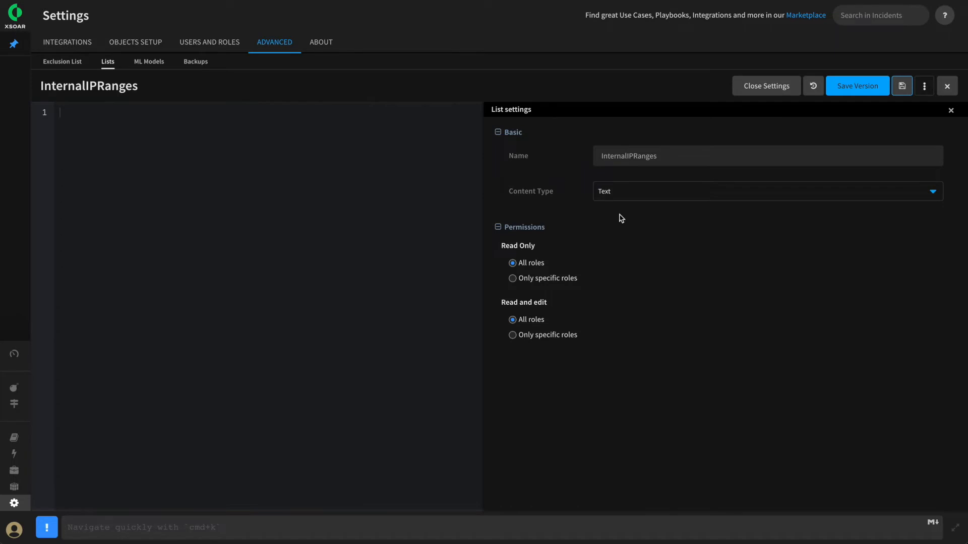
pyautogui.write('10.0.0.0/8,192.168.8.0/23')
pyautogui.press('BackSpace')
pyautogui.press('BackSpace')
pyautogui.press('BackSpace')
pyautogui.press('BackSpace')
pyautogui.press('BackSpace')
pyautogui.press('BackSpace')
pyautogui.press('BackSpace')
pyautogui.press('BackSpace')
pyautogui.press('BackSpace')
pyautogui.press('BackSpace')
pyautogui.press('BackSpace')
pyautogui.press('BackSpace')
pyautogui.press('BackSpace')
pyautogui.press('BackSpace')
pyautogui.press('BackSpace')
pyautogui.click(900, 86)
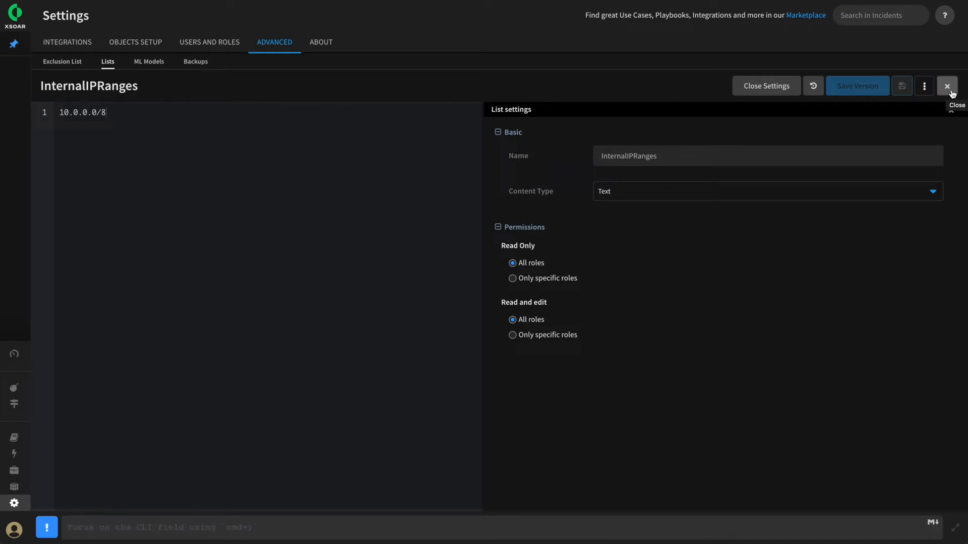
pyautogui.click(952, 94)
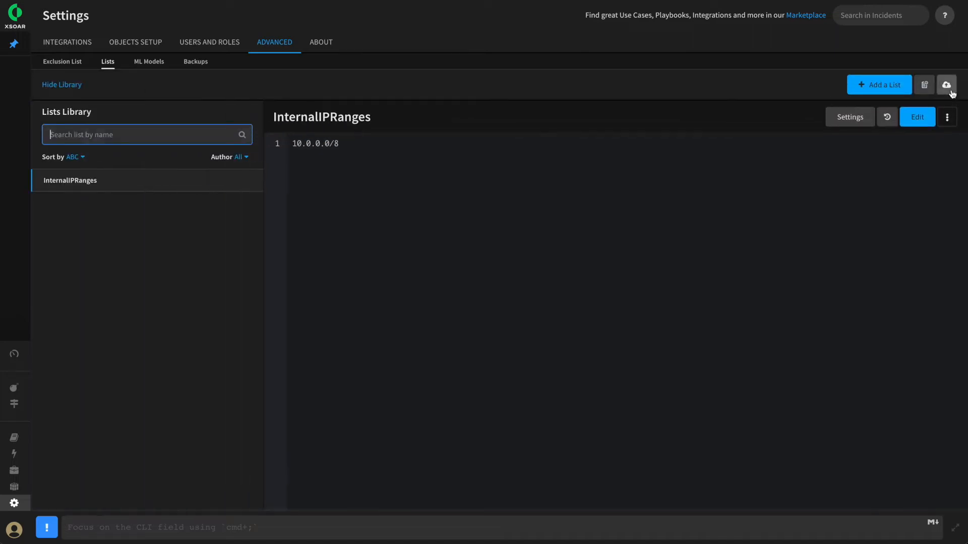
pyautogui.click(15, 445)
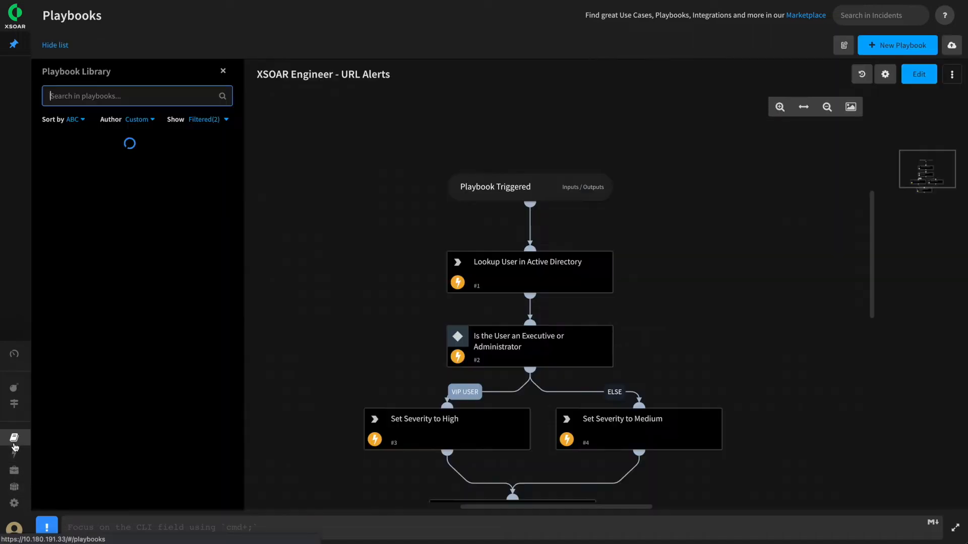
# Edit the playbook and clear the hard-coded ipRanges value in the Check if Source IP task.
pyautogui.click(918, 76)
pyautogui.scroll(-4, 562, 243)
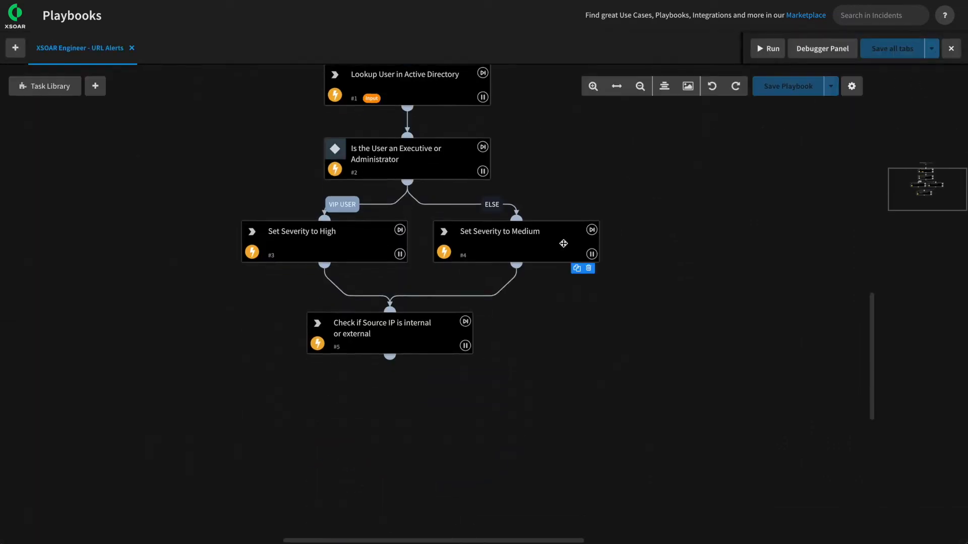
pyautogui.click(388, 338)
pyautogui.click(53, 257)
pyautogui.hotkey('ctrl', 'a')
pyautogui.press('BackSpace')
# Set ipRanges to the InternalIPRanges list (${lists.InternalIPRanges}) and confirm the task.
pyautogui.click(305, 257)
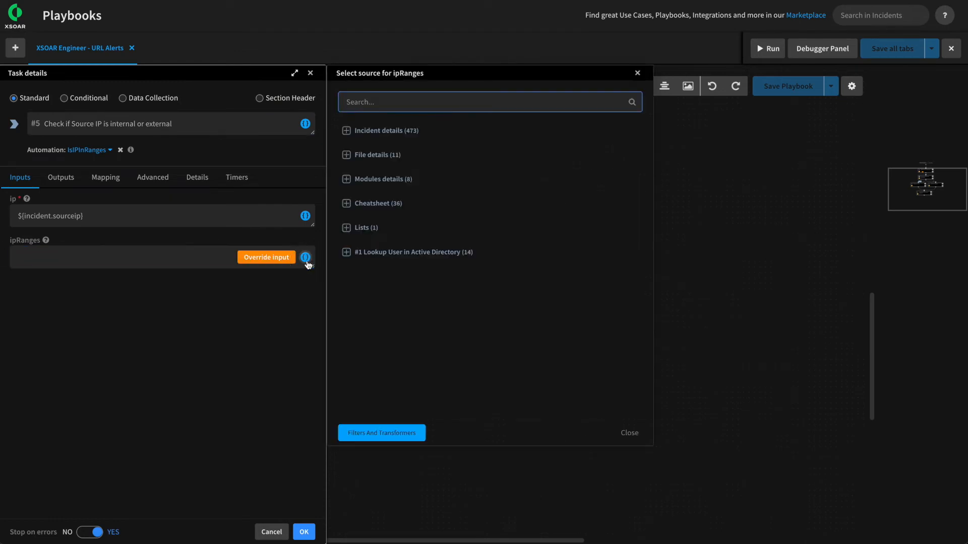
pyautogui.click(347, 229)
pyautogui.click(363, 243)
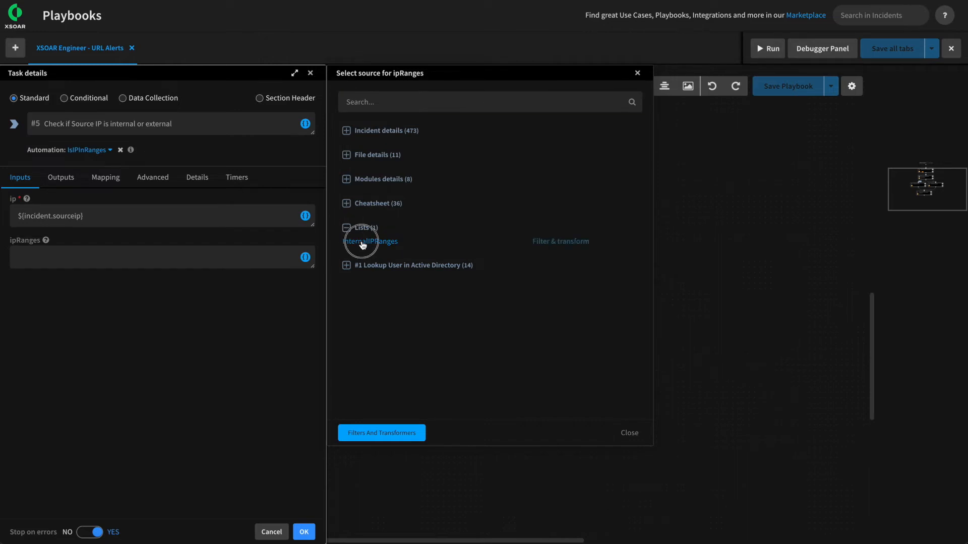
pyautogui.moveTo(96, 257); pyautogui.dragTo(7, 256)
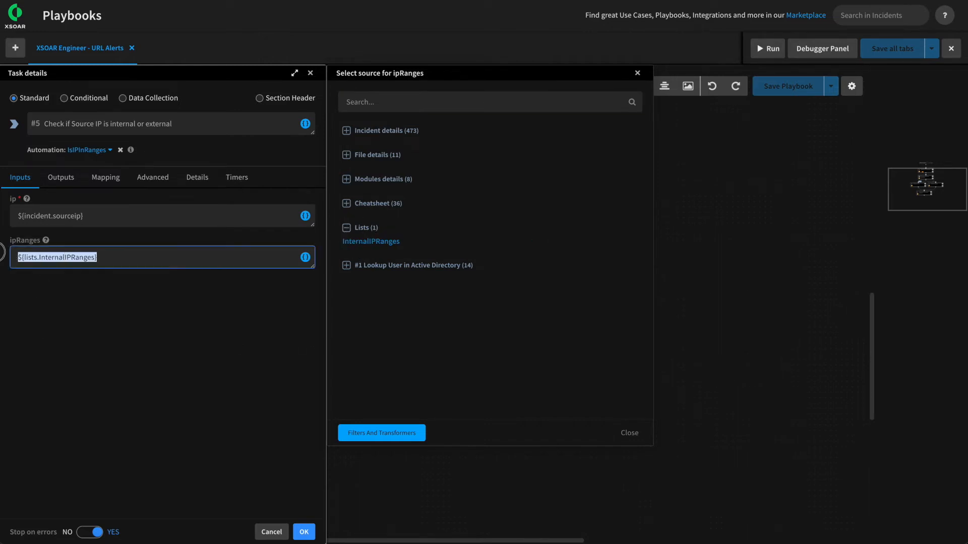
pyautogui.click(621, 433)
pyautogui.moveTo(129, 253)
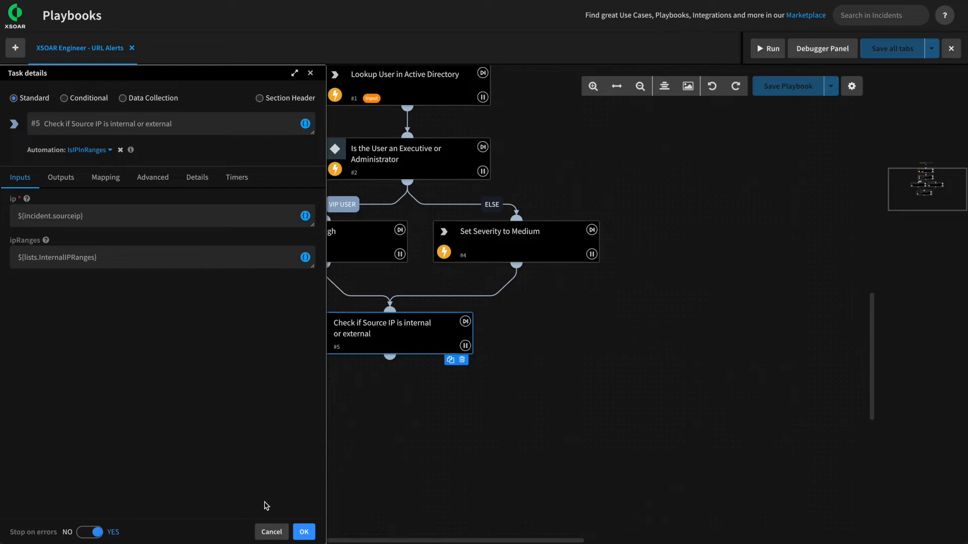
pyautogui.click(302, 529)
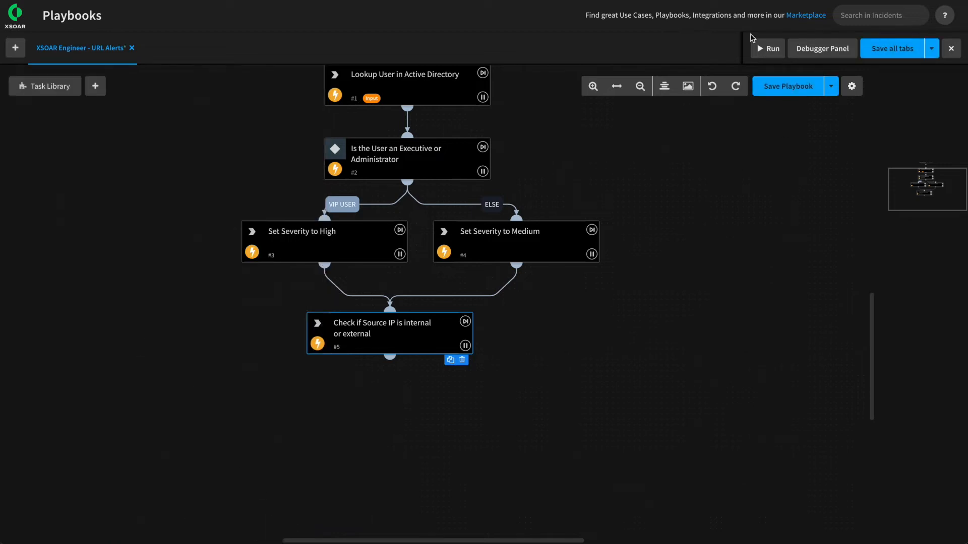
# Save the URL Alerts playbook and show task #5's Mapping settings.
pyautogui.click(776, 87)
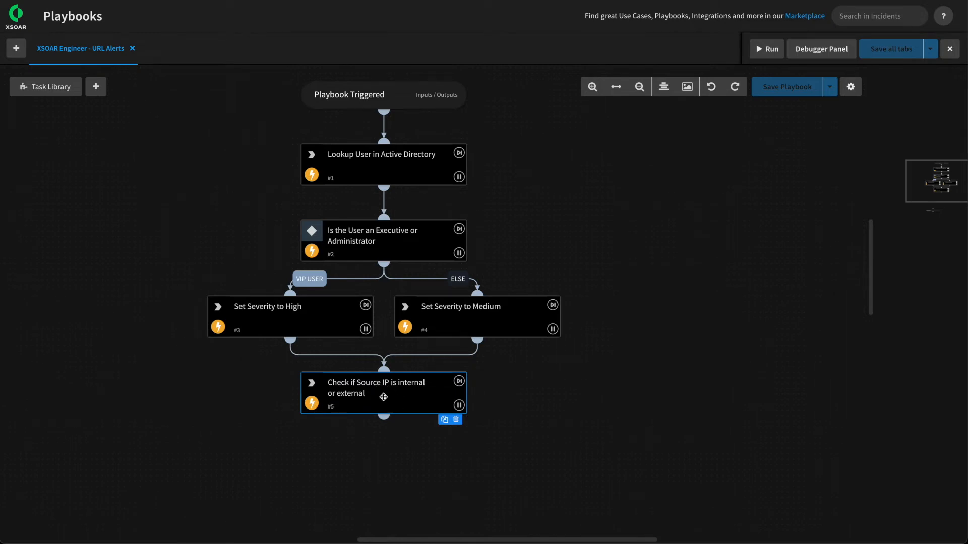
pyautogui.click(379, 387)
pyautogui.click(107, 177)
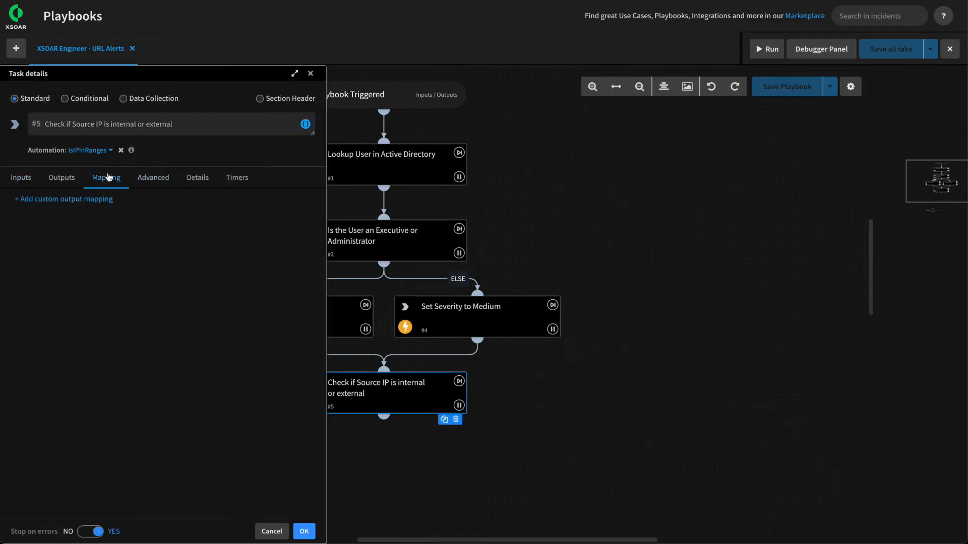
# Add a custom output mapping that gets IP.Address from the IsIPInRanges results.
pyautogui.click(64, 201)
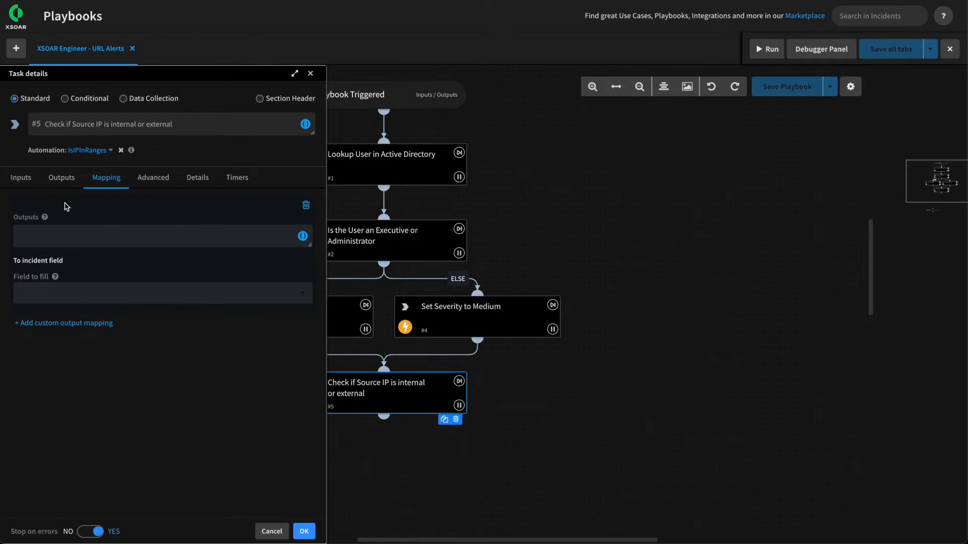
pyautogui.click(303, 237)
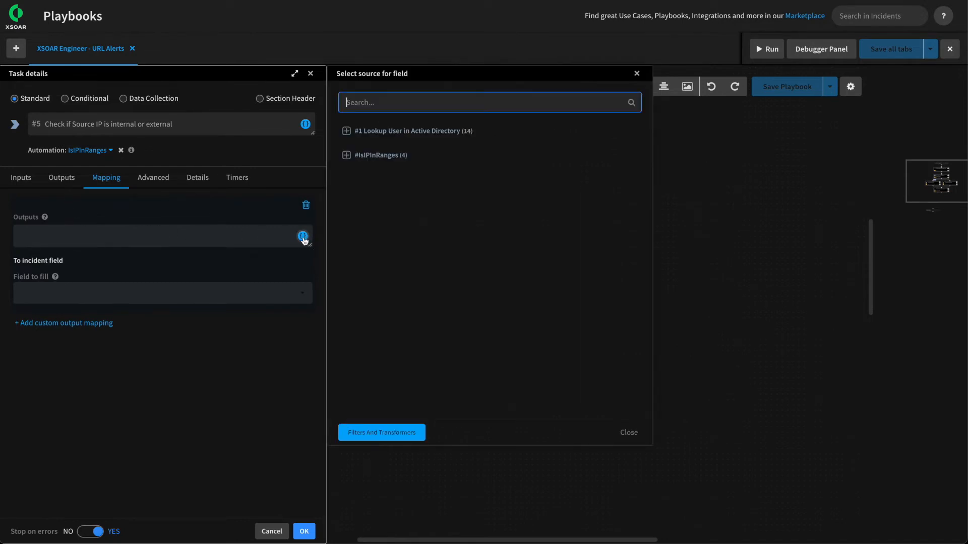
pyautogui.click(382, 434)
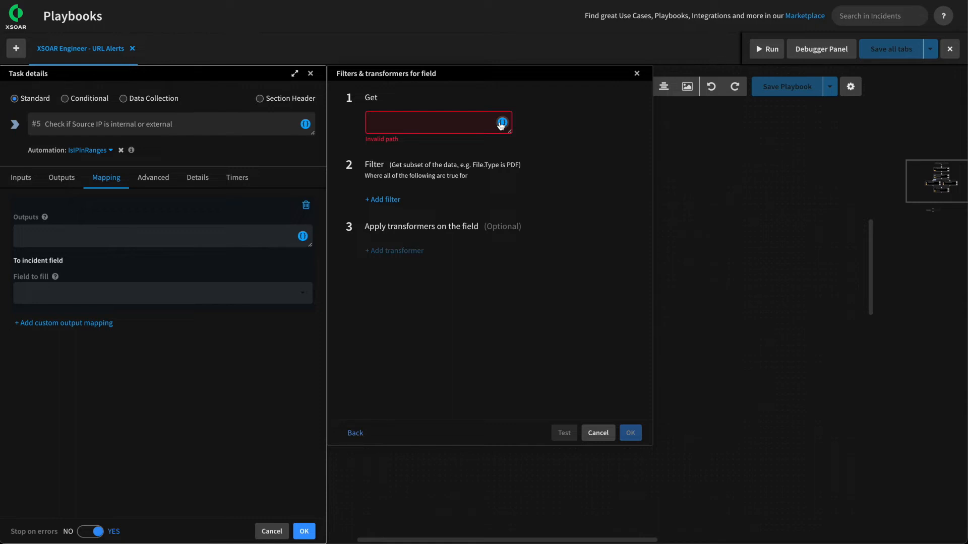
pyautogui.click(501, 124)
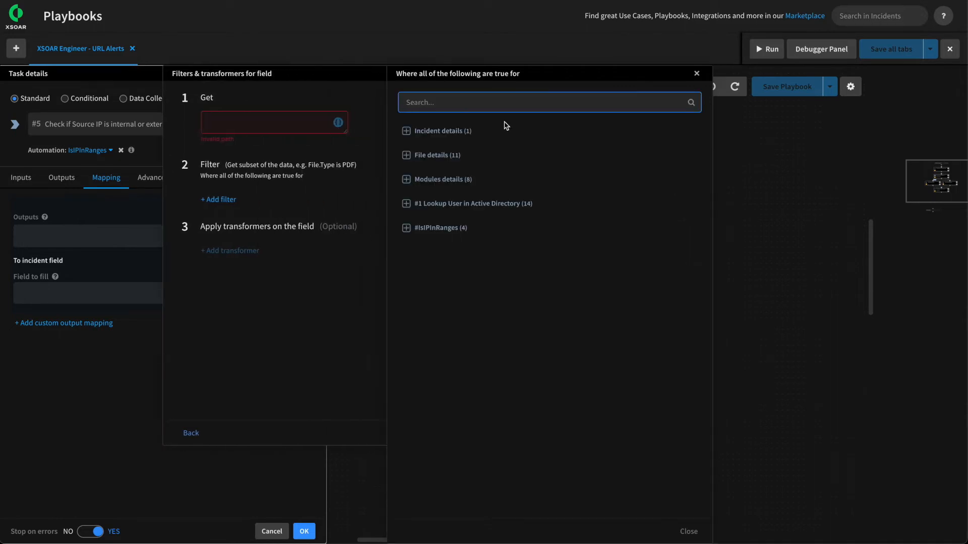
pyautogui.click(440, 228)
pyautogui.click(414, 291)
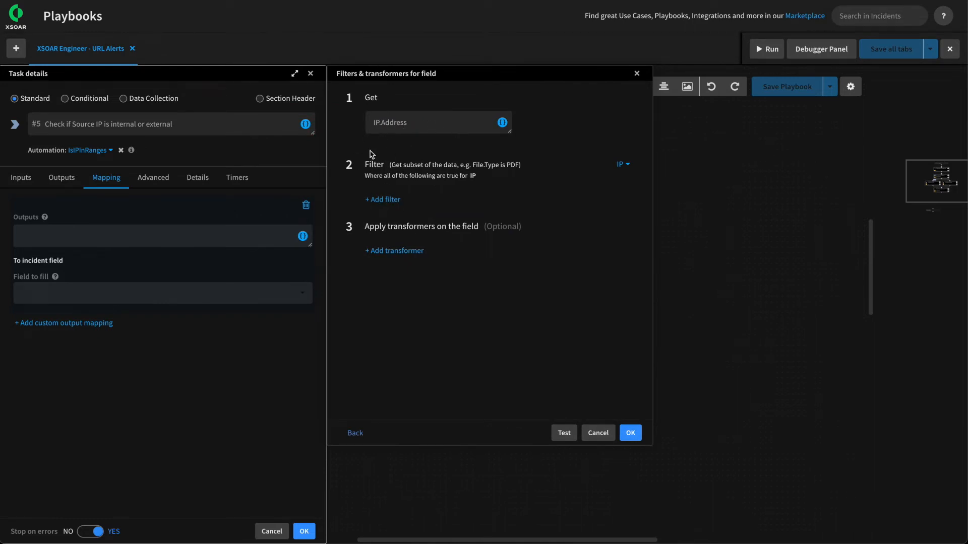
# Filter the mapping output to IP.InRange Equals yes.
pyautogui.click(385, 200)
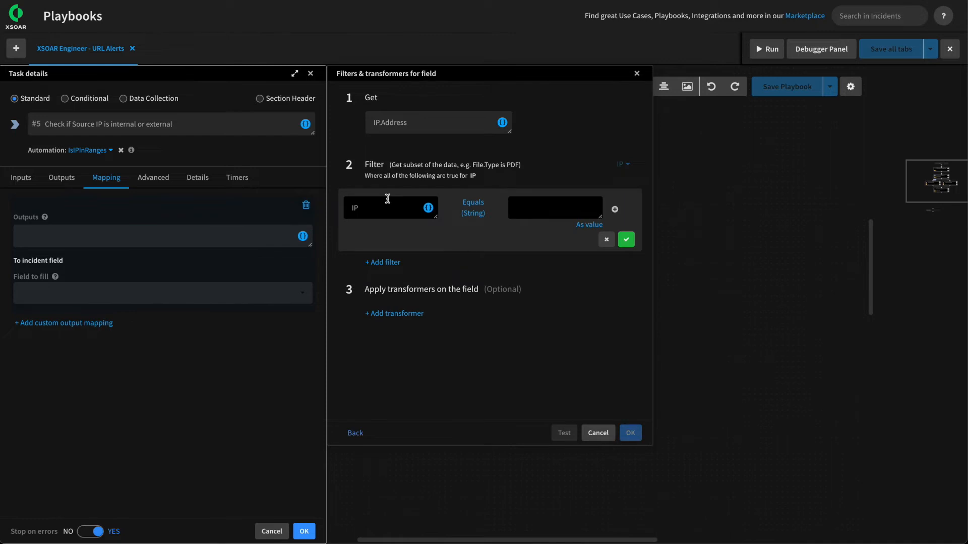
pyautogui.click(427, 208)
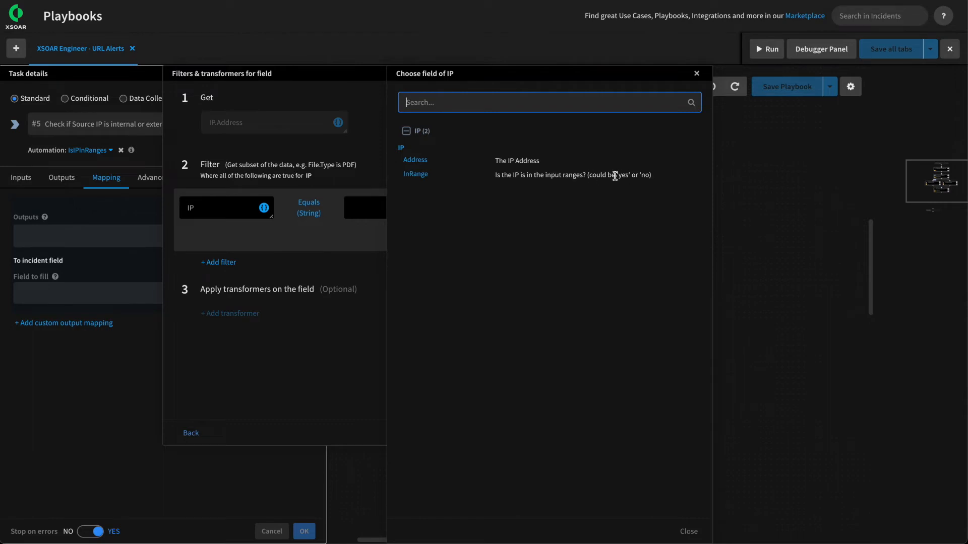
pyautogui.click(425, 174)
pyautogui.click(553, 210)
pyautogui.write('yes')
pyautogui.click(625, 240)
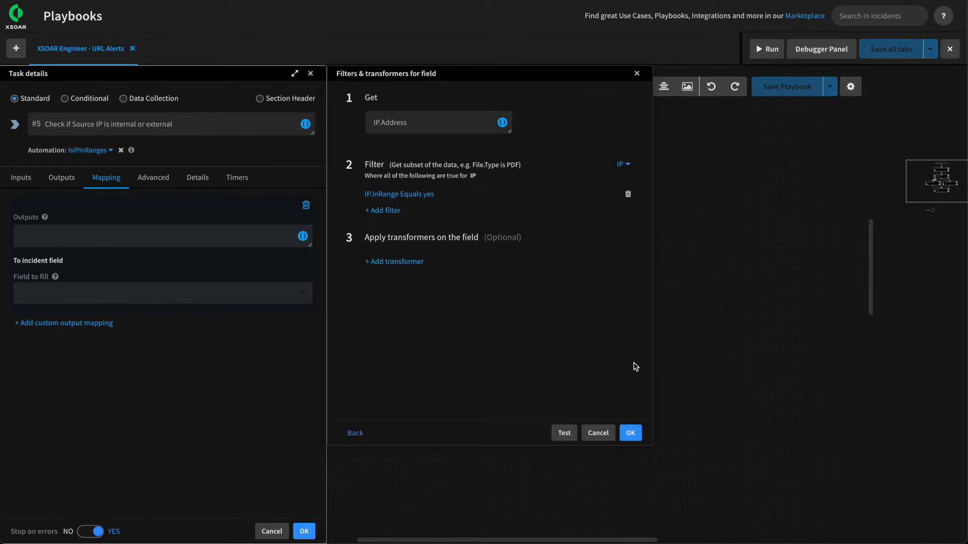
pyautogui.click(634, 437)
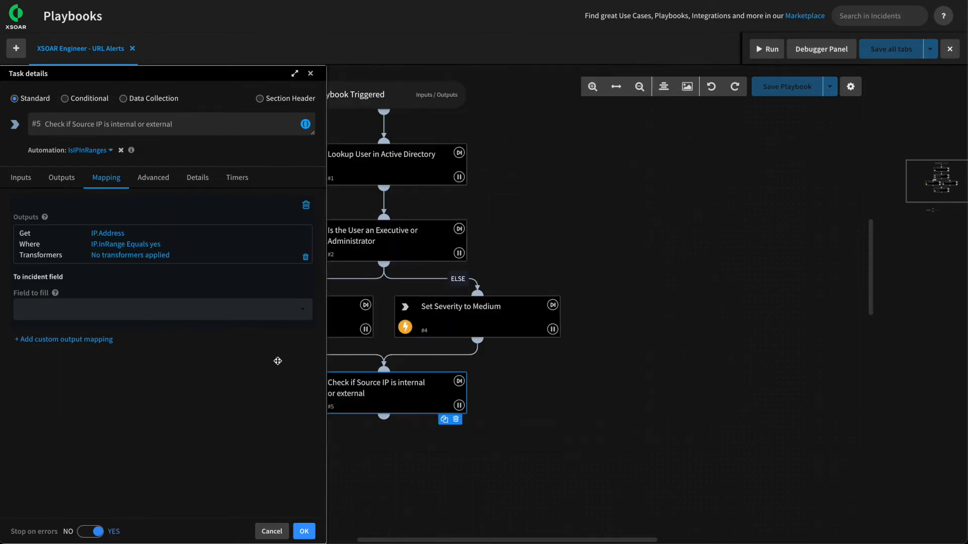
# Set the mapping's field to fill to Detected Internal IPs.
pyautogui.click(134, 313)
pyautogui.write('dete')
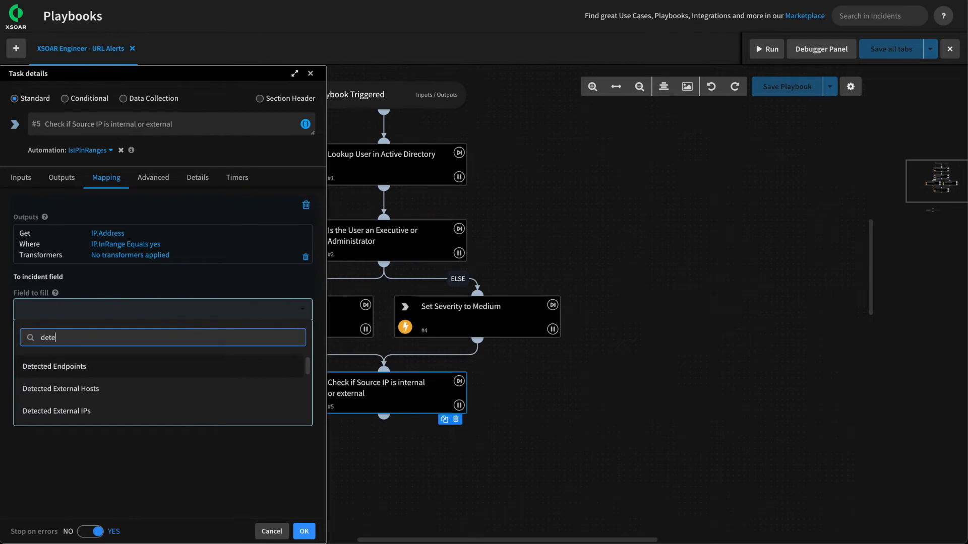
pyautogui.write('ceted')
pyautogui.press('BackSpace')
pyautogui.press('BackSpace')
pyautogui.press('BackSpace')
pyautogui.press('BackSpace')
pyautogui.write('ed in')
pyautogui.click(134, 389)
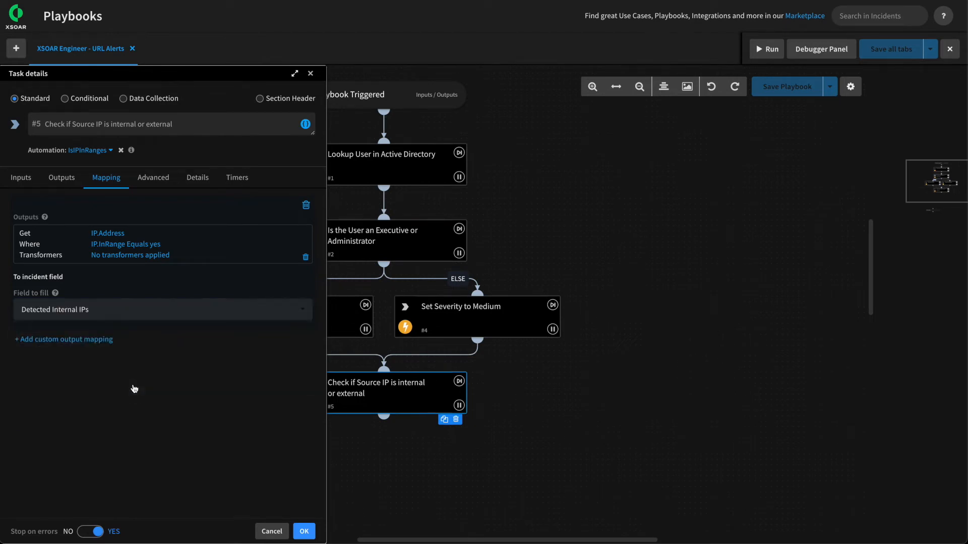
# Add a second custom output mapping getting IP.Address from the IsIPInRanges results.
pyautogui.click(99, 340)
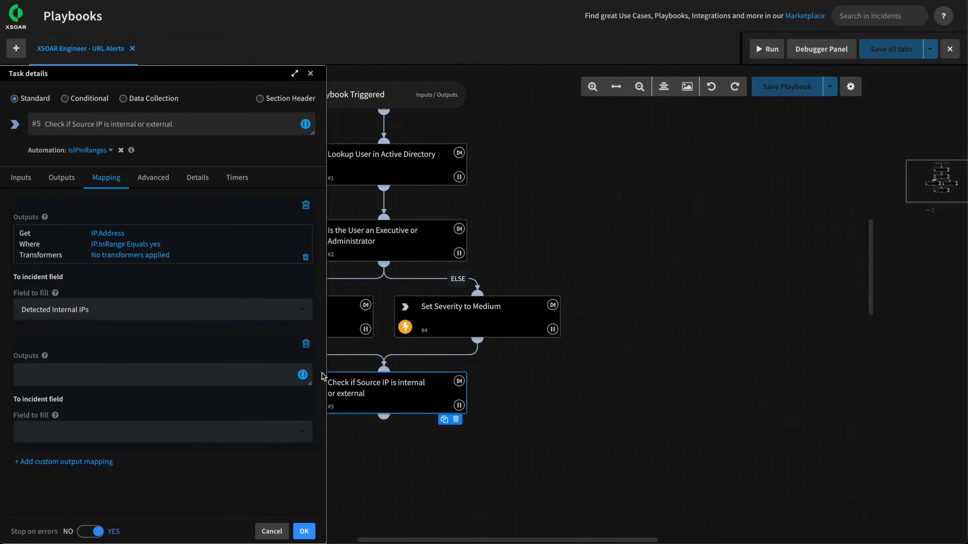
pyautogui.click(303, 376)
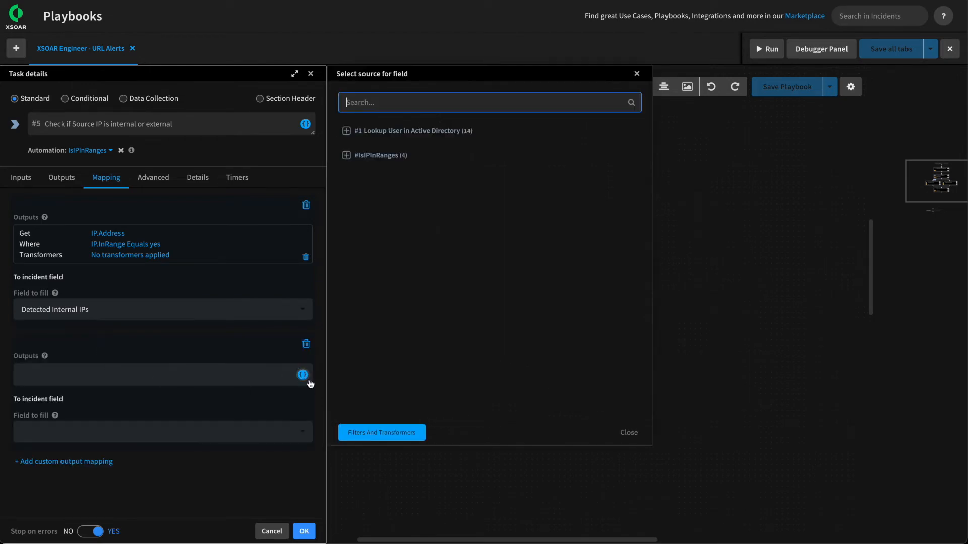
pyautogui.click(396, 433)
pyautogui.click(502, 122)
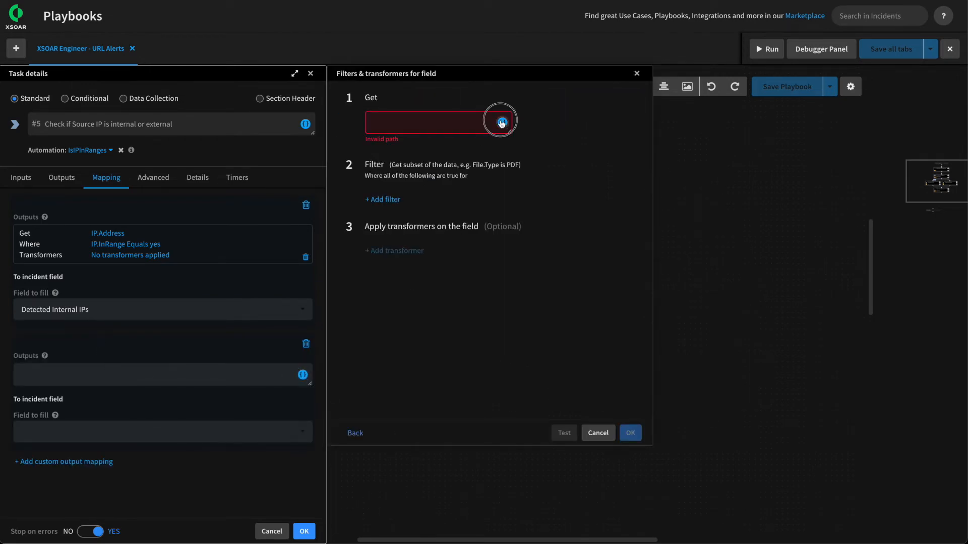
pyautogui.click(432, 228)
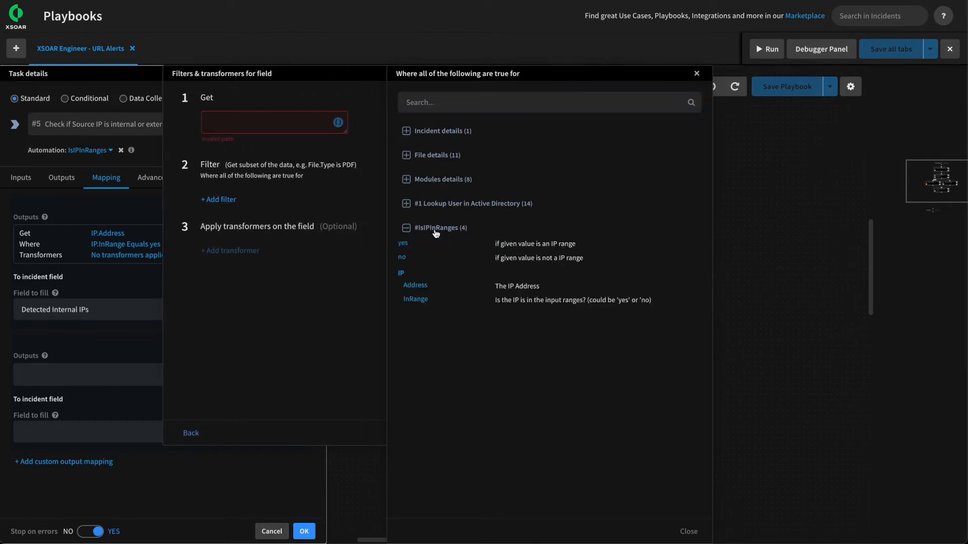
pyautogui.click(421, 290)
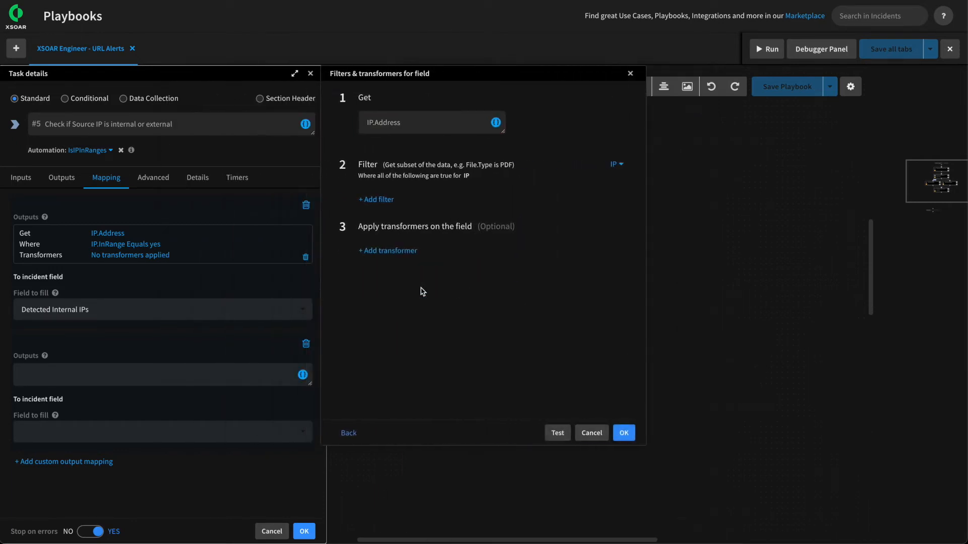
# Filter the second mapping to IP.InRange Equals no.
pyautogui.click(391, 200)
pyautogui.click(428, 207)
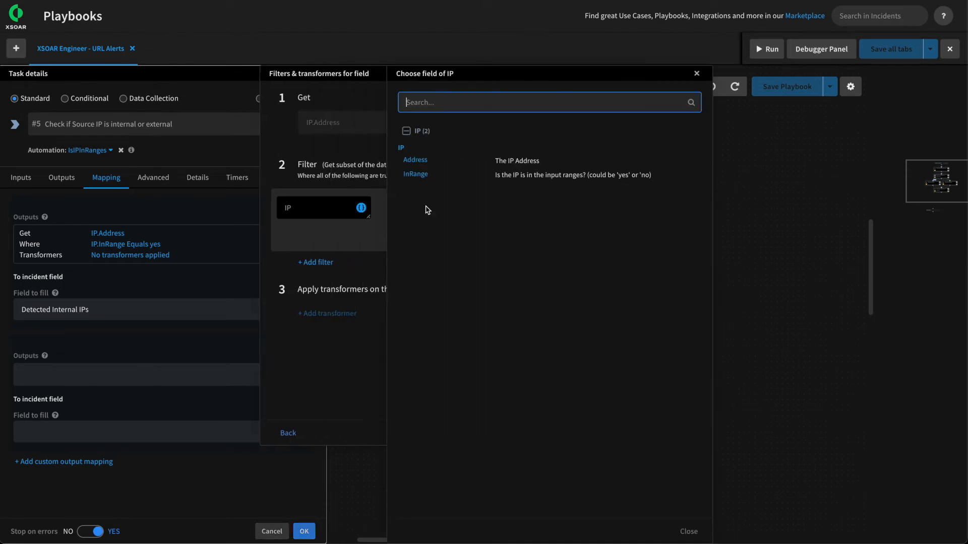
pyautogui.click(415, 174)
pyautogui.click(553, 208)
pyautogui.write('no')
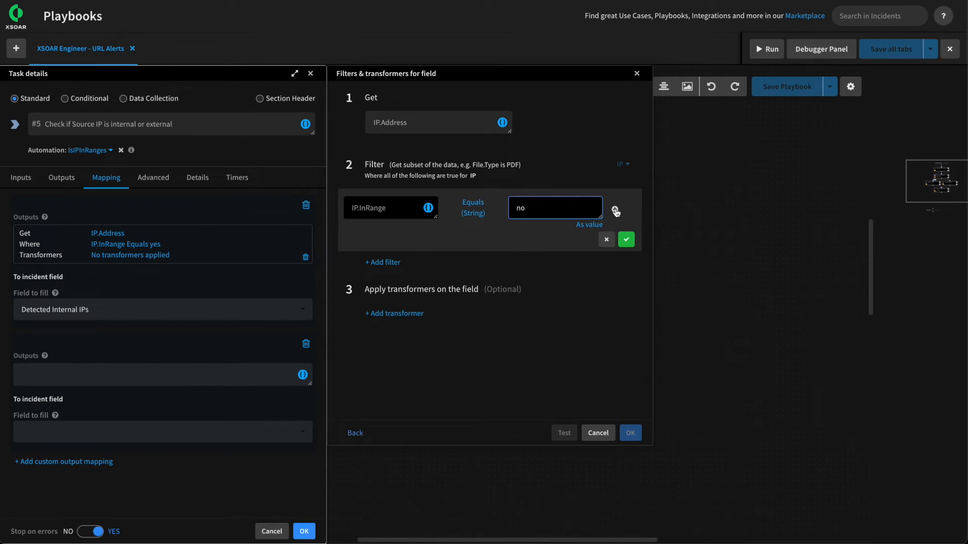
pyautogui.click(626, 239)
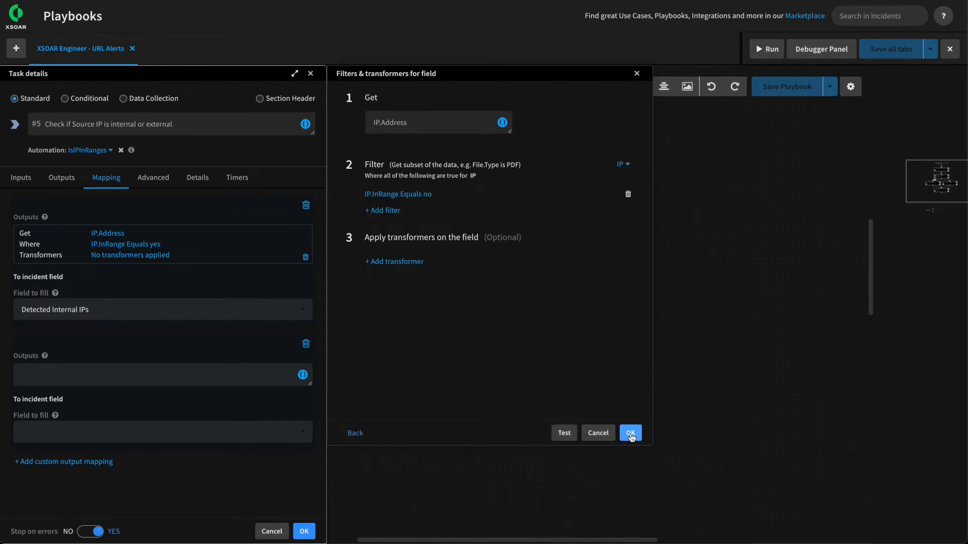
pyautogui.click(630, 435)
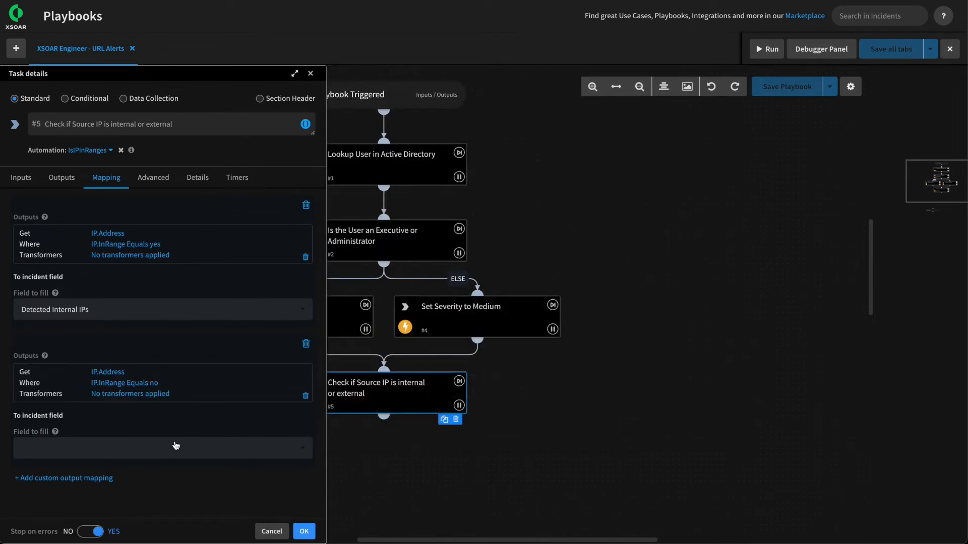
# Send the second mapping to Detected External IPs and apply the task changes.
pyautogui.click(175, 446)
pyautogui.write('Detected exte')
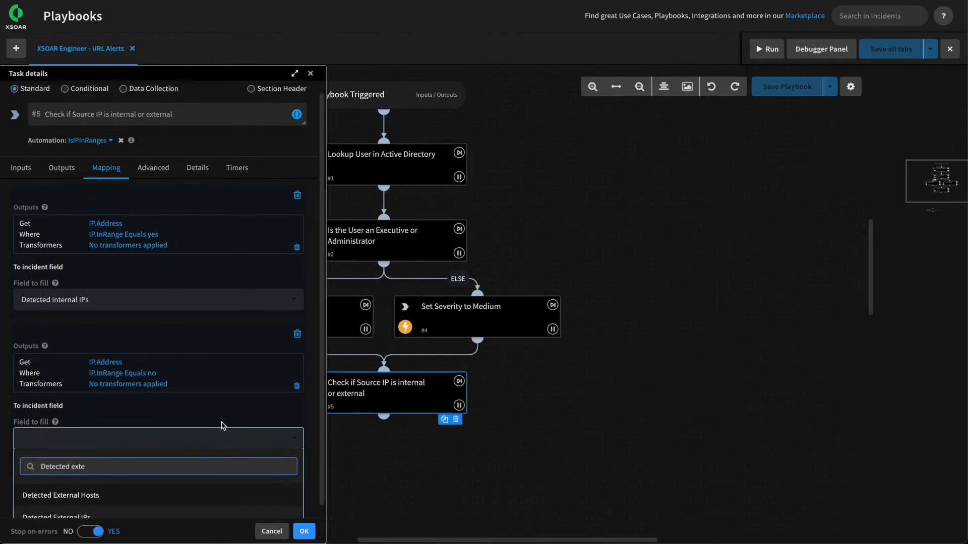
pyautogui.click(119, 508)
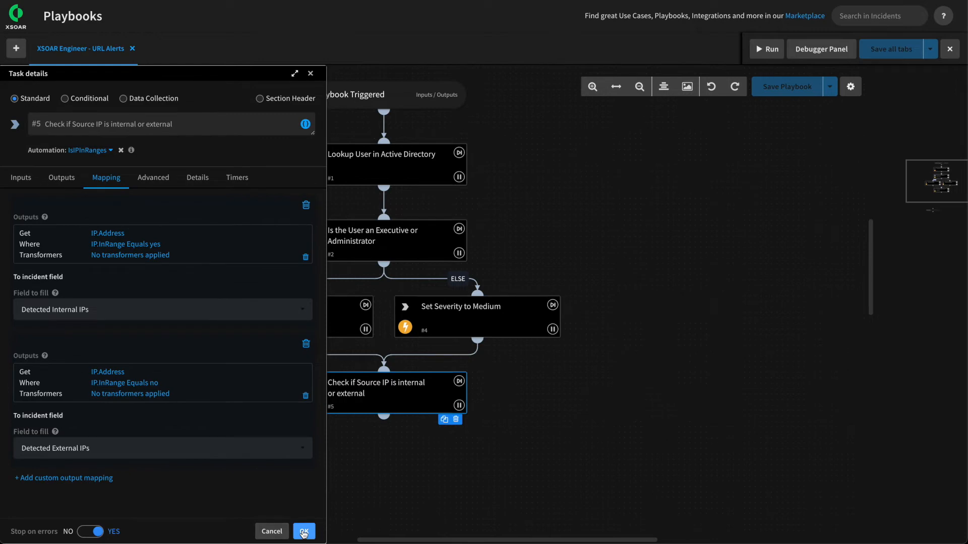
pyautogui.click(303, 532)
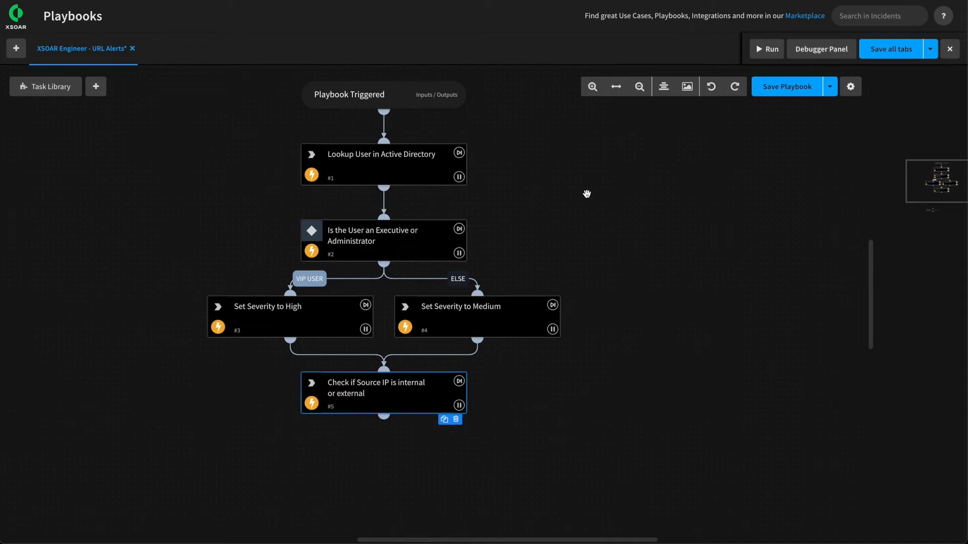
# Save the playbook and connect a new task #6 below the Check if Source IP task.
pyautogui.click(788, 89)
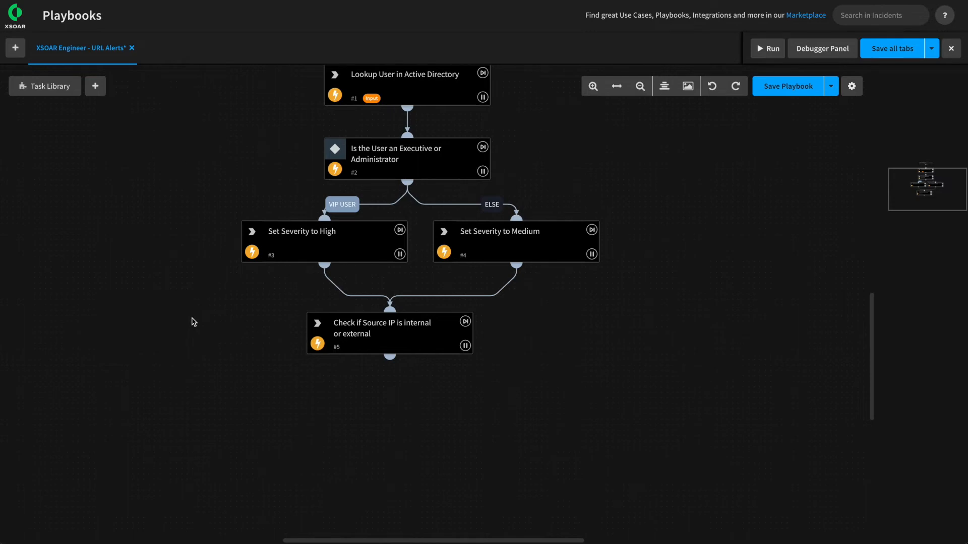
pyautogui.moveTo(425, 391); pyautogui.dragTo(445, 382)
pyautogui.moveTo(419, 351); pyautogui.dragTo(419, 399)
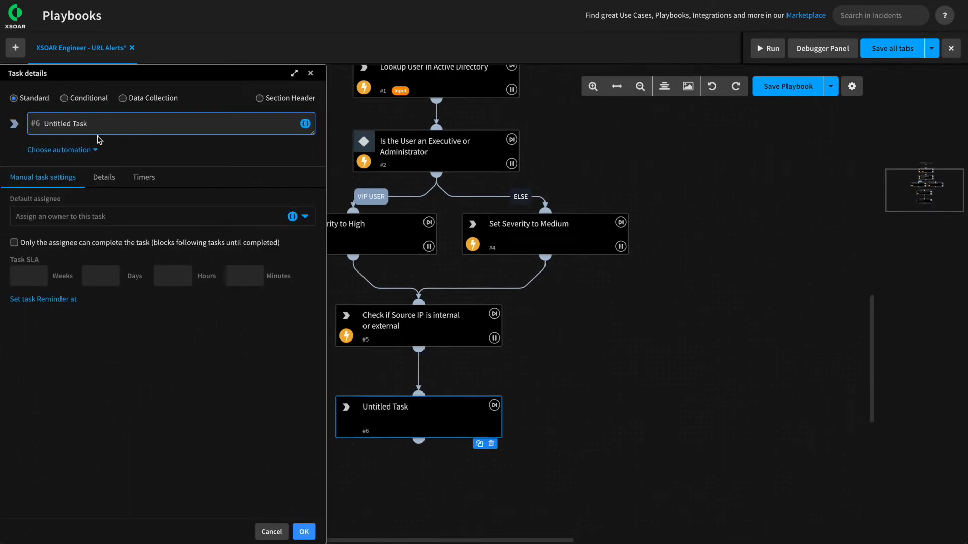
# Make task #6 a conditional running IsMaliciousIndicatorFound with includeSuspicious set to yes.
pyautogui.click(64, 99)
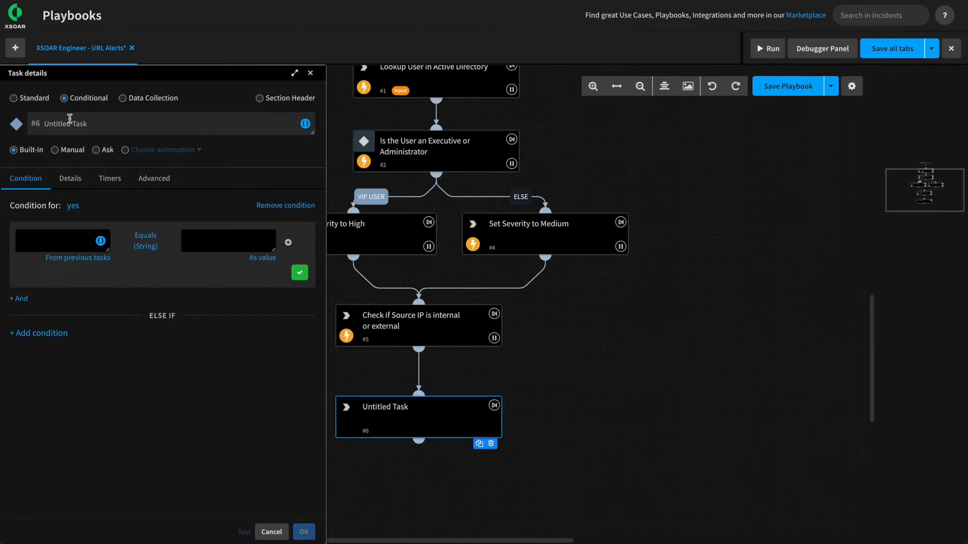
pyautogui.click(125, 151)
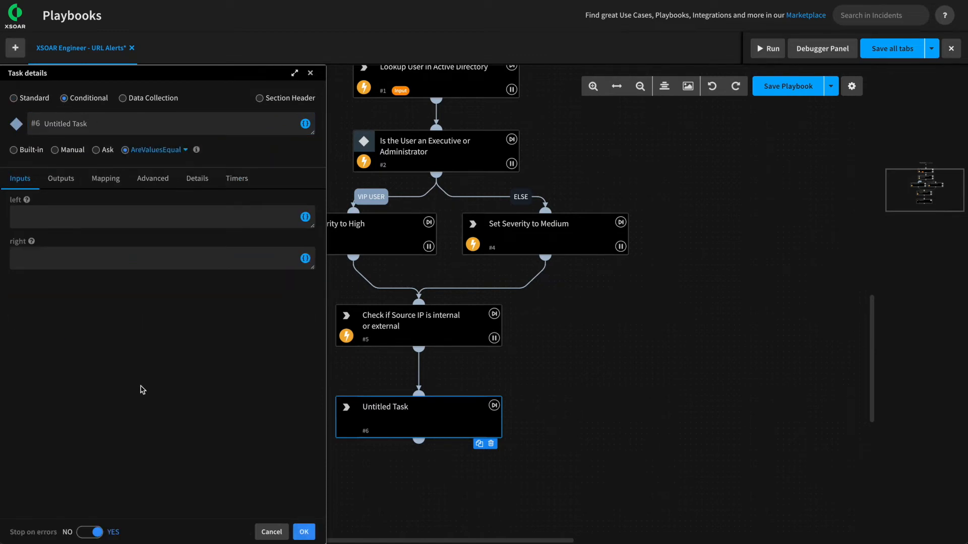
pyautogui.click(156, 150)
pyautogui.write('isma')
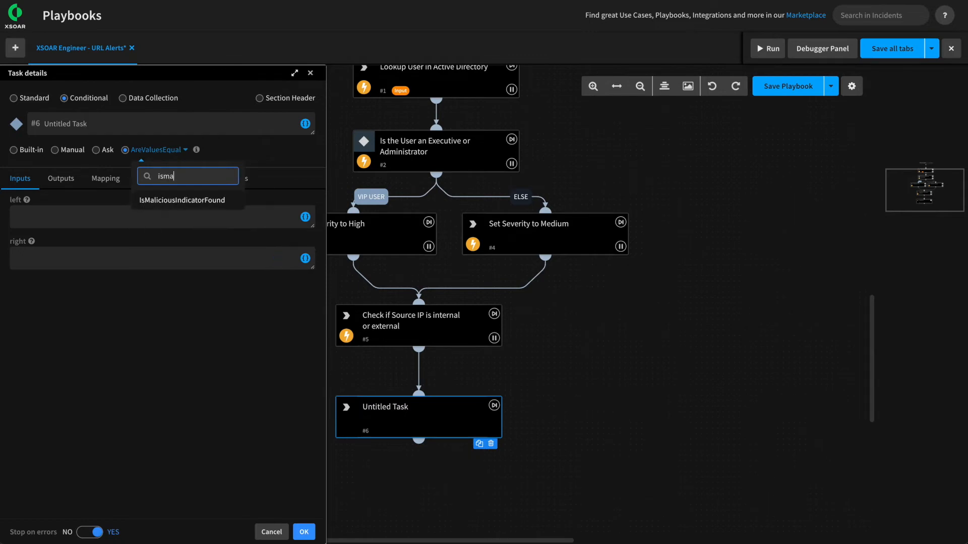
pyautogui.click(162, 202)
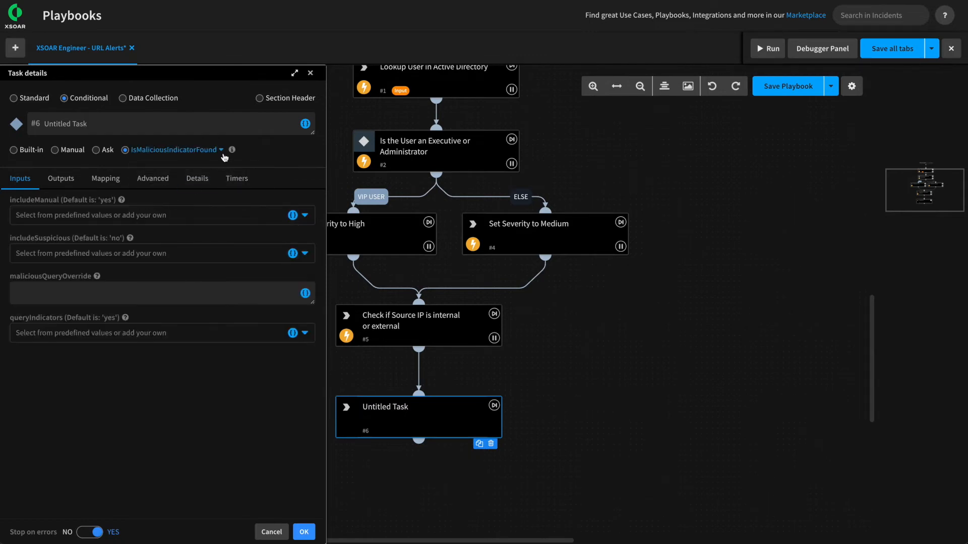
pyautogui.moveTo(233, 152)
pyautogui.click(82, 256)
pyautogui.click(65, 276)
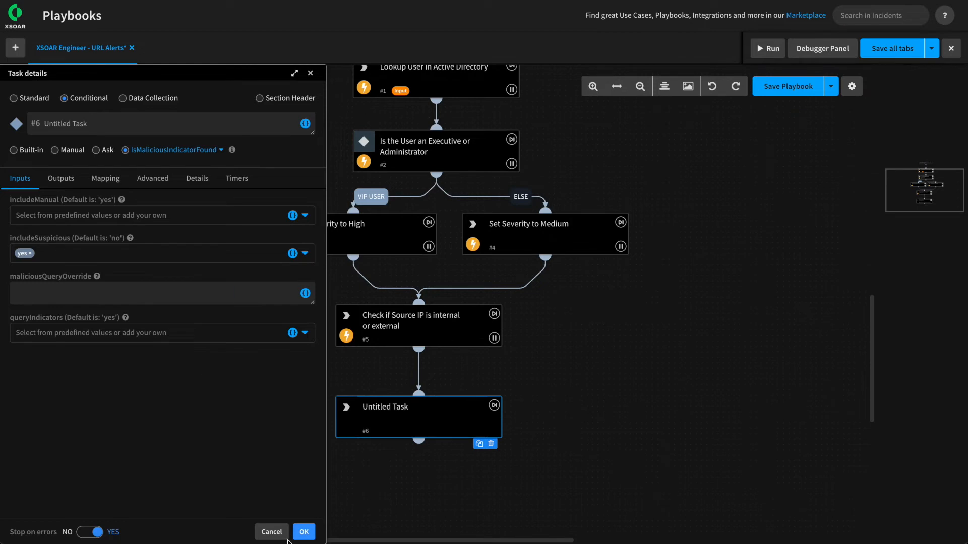
pyautogui.click(304, 532)
# Rename task #6 to 'Any malicious or suspicious indicators found?'.
pyautogui.click(388, 416)
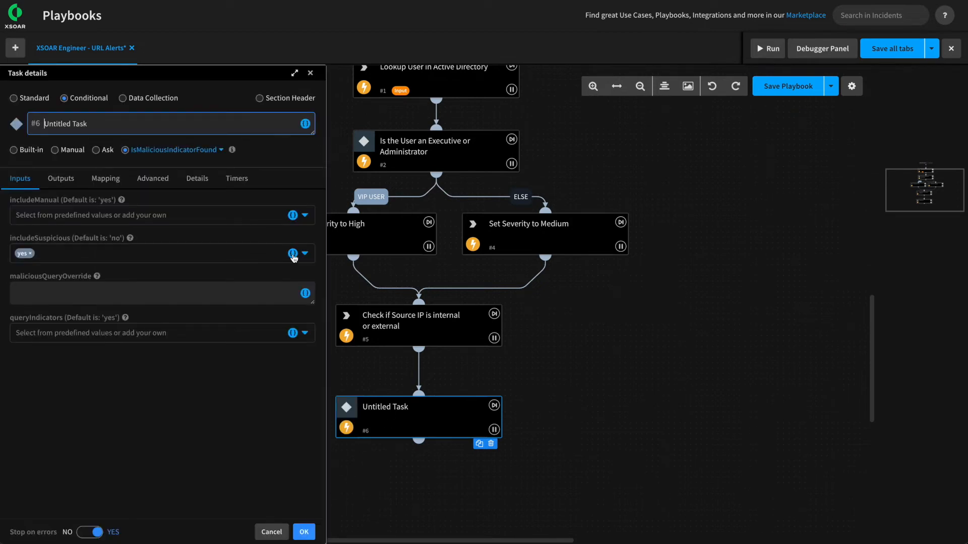
pyautogui.tripleClick(65, 124)
pyautogui.write('Any malicious or suspicious indicators found?')
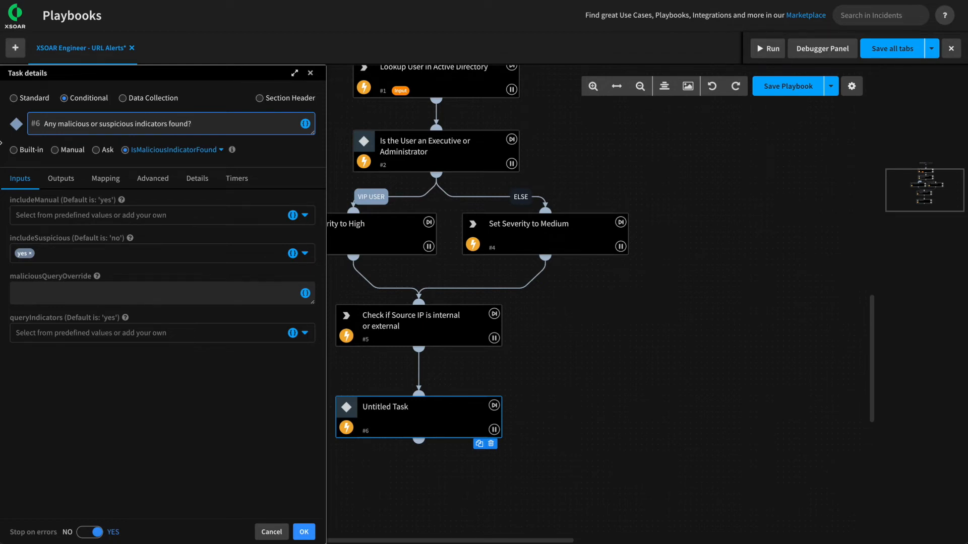
pyautogui.click(302, 532)
# Add a new task #7 on the yes branch of task #6.
pyautogui.moveTo(328, 486); pyautogui.dragTo(308, 394)
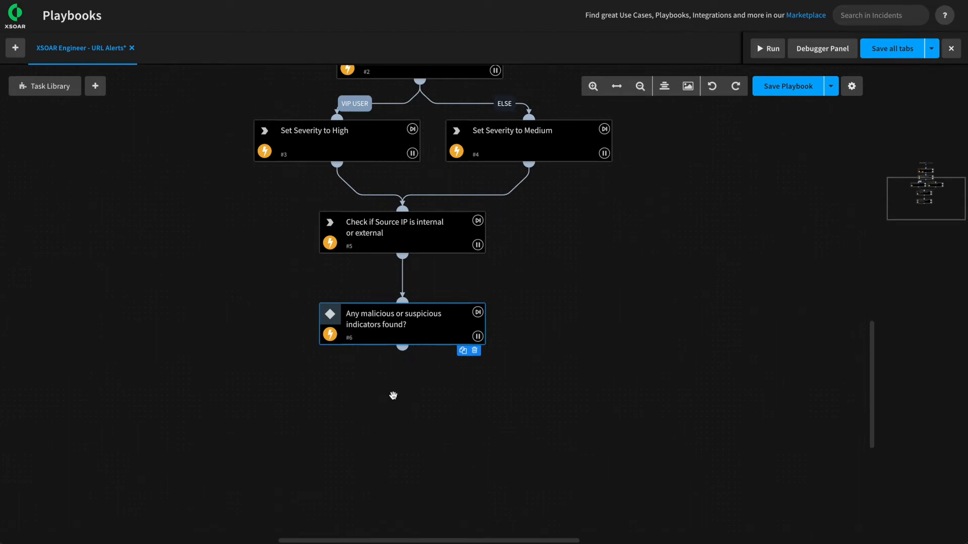
pyautogui.moveTo(402, 347); pyautogui.dragTo(298, 404)
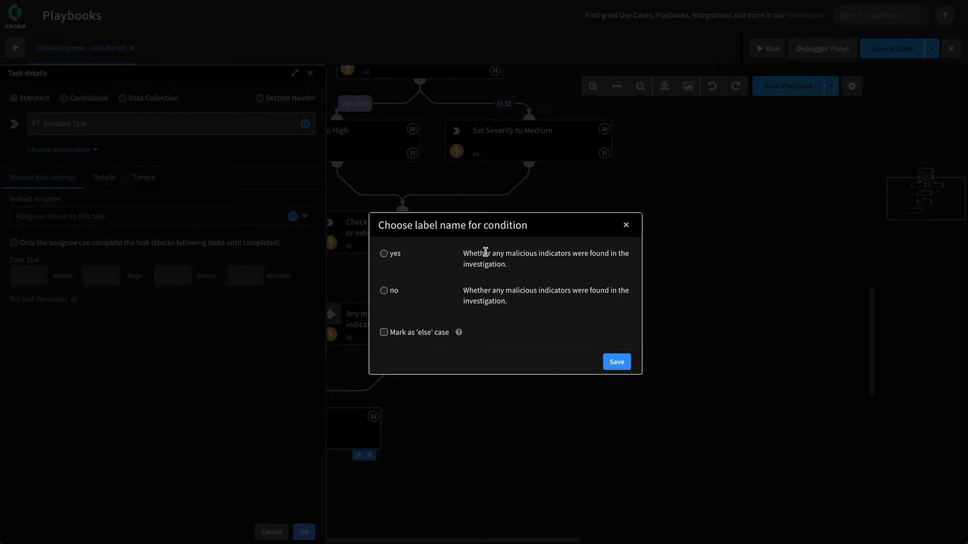
pyautogui.click(383, 255)
pyautogui.click(616, 362)
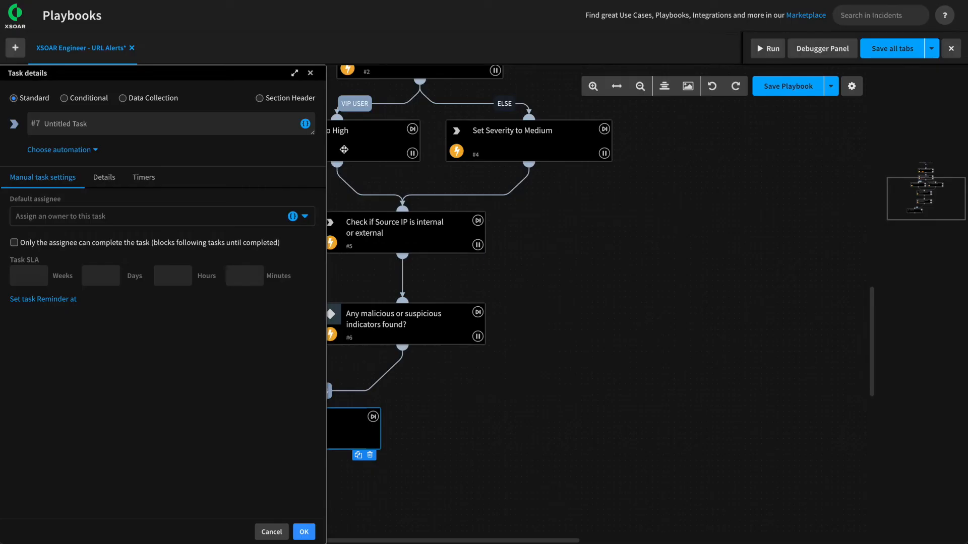
# Turn task #7 into a section header named Remediation.
pyautogui.click(275, 98)
pyautogui.tripleClick(94, 127)
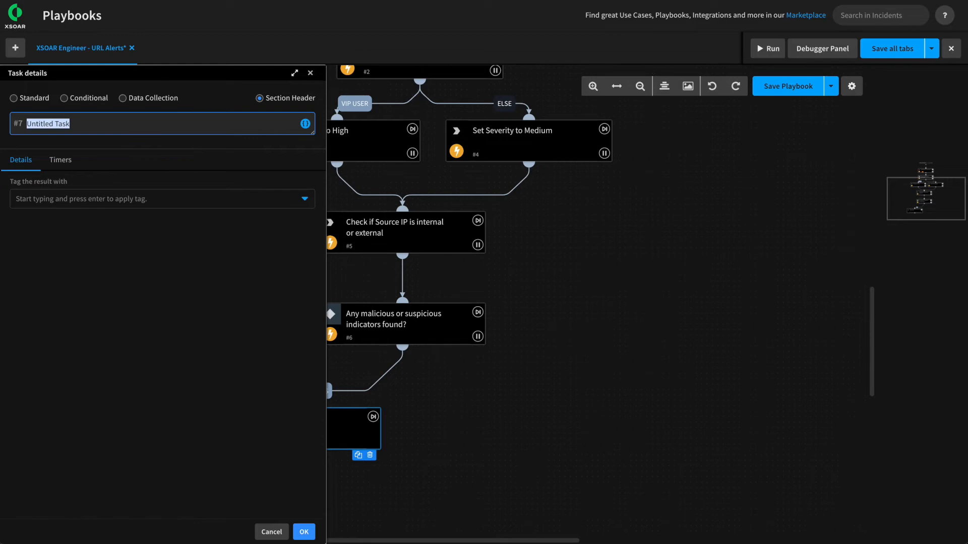
pyautogui.write('Remediation')
pyautogui.click(304, 532)
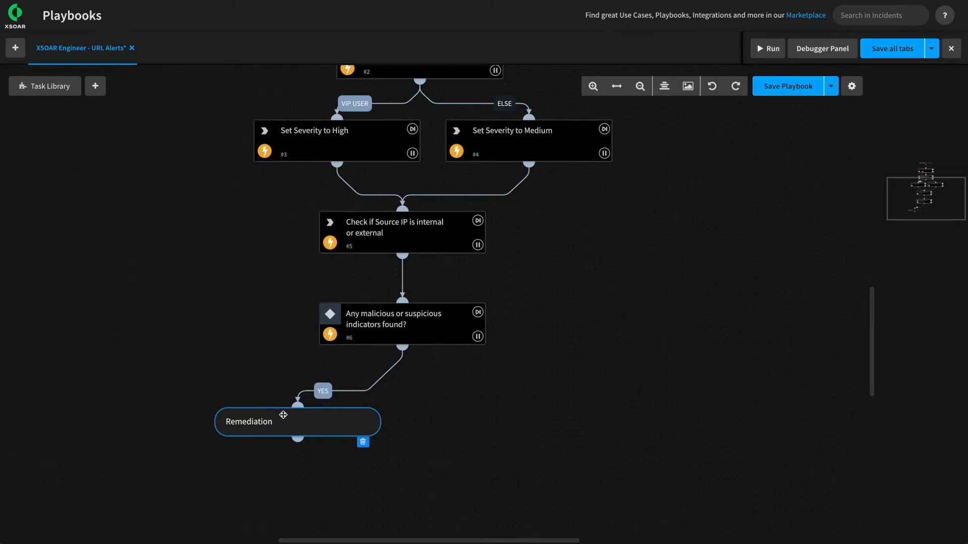
# Branch task #6's no outcome to a new task #8, placed slightly left under the condition.
pyautogui.scroll(-3, 544, 403)
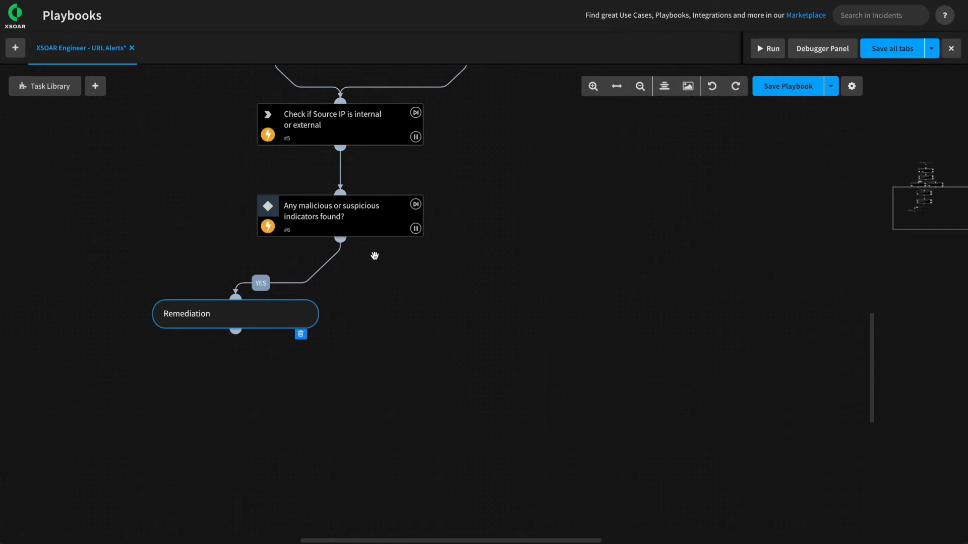
pyautogui.moveTo(340, 239); pyautogui.dragTo(452, 286)
pyautogui.click(384, 291)
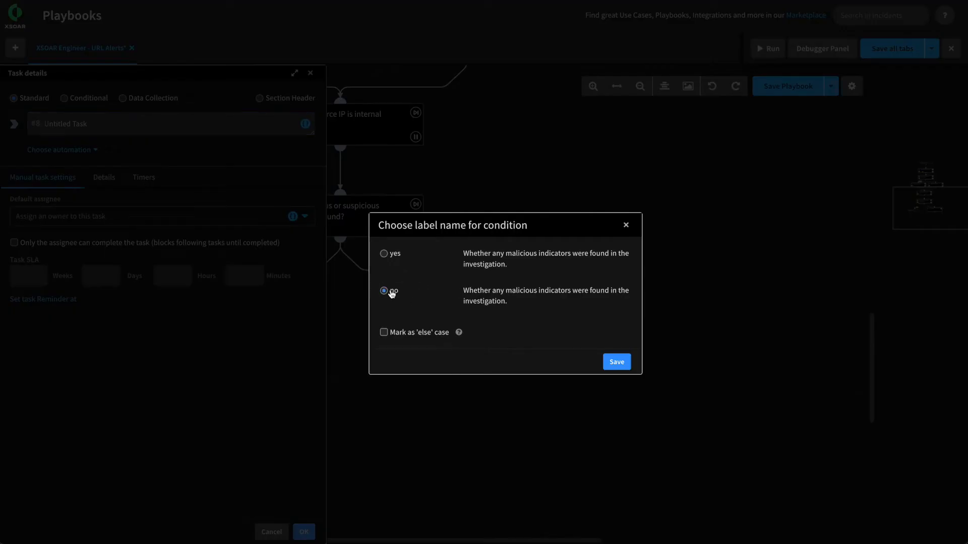
pyautogui.click(625, 363)
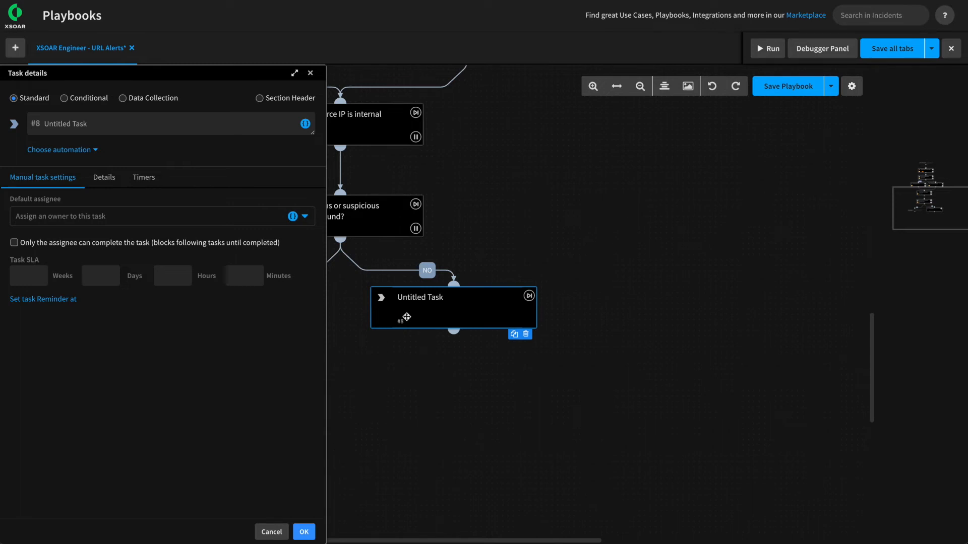
pyautogui.moveTo(454, 308); pyautogui.dragTo(397, 304)
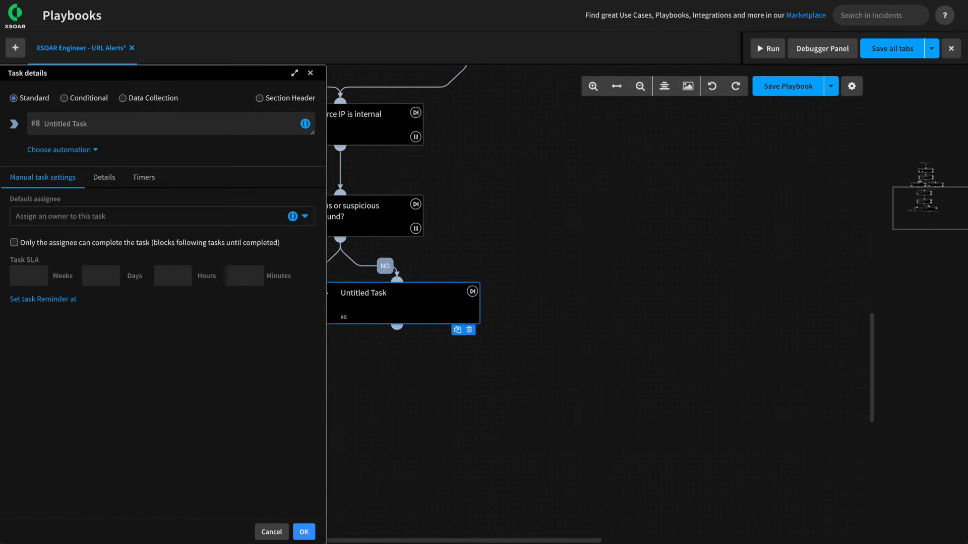
# Set task #8 to a Manual conditional type and rename it 'Analyst Review'.
pyautogui.click(65, 99)
pyautogui.click(55, 150)
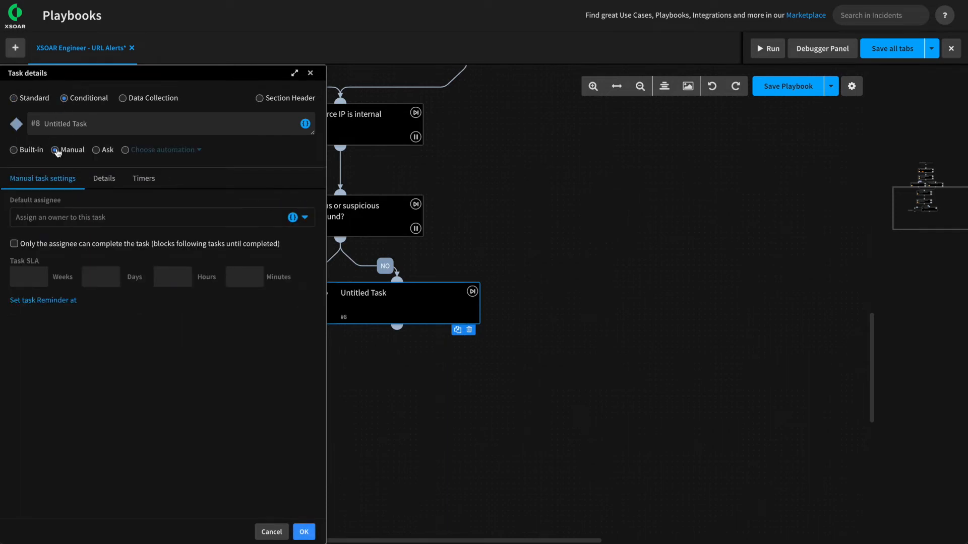
pyautogui.moveTo(117, 126); pyautogui.dragTo(23, 126)
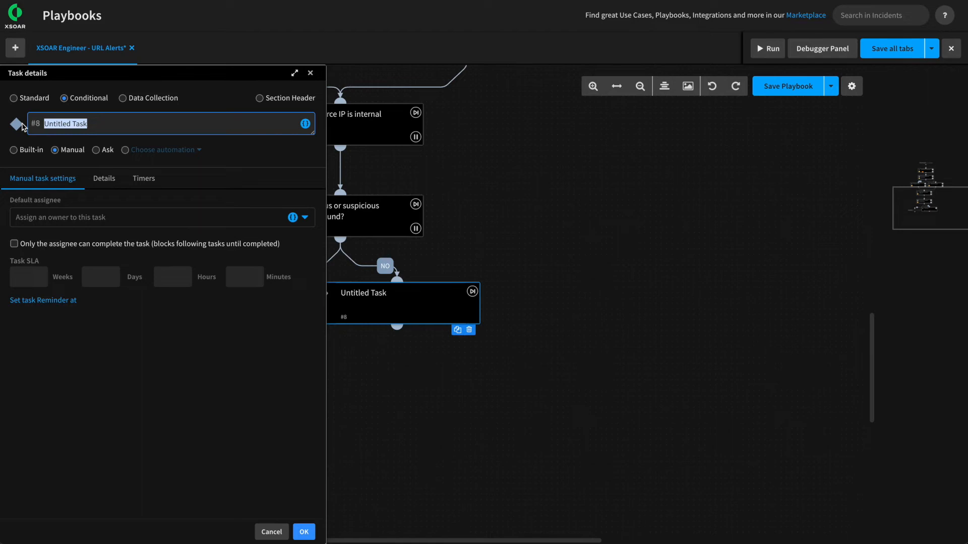
pyautogui.write('Analyst Review')
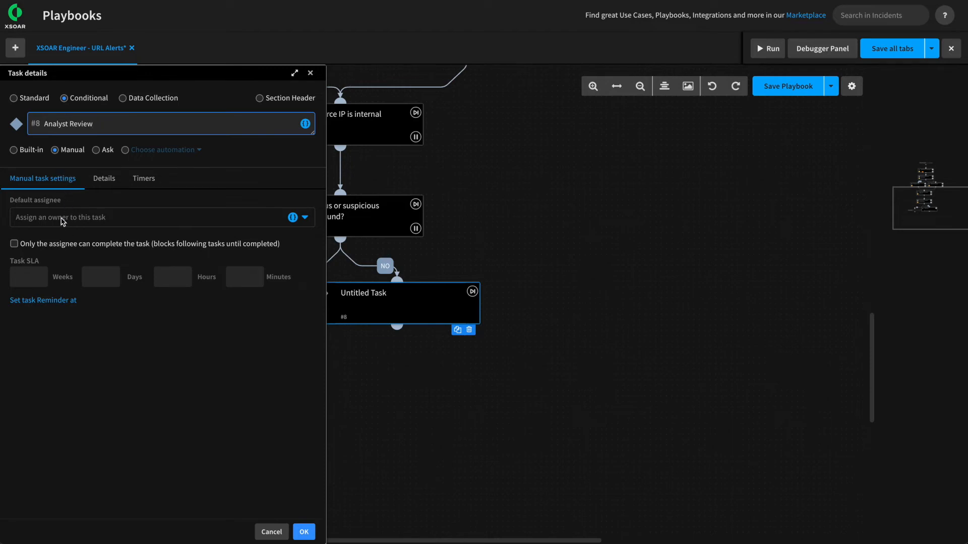
# Try the Analyst role as Analyst Review's default assignee, then clear it so none is set.
pyautogui.click(102, 222)
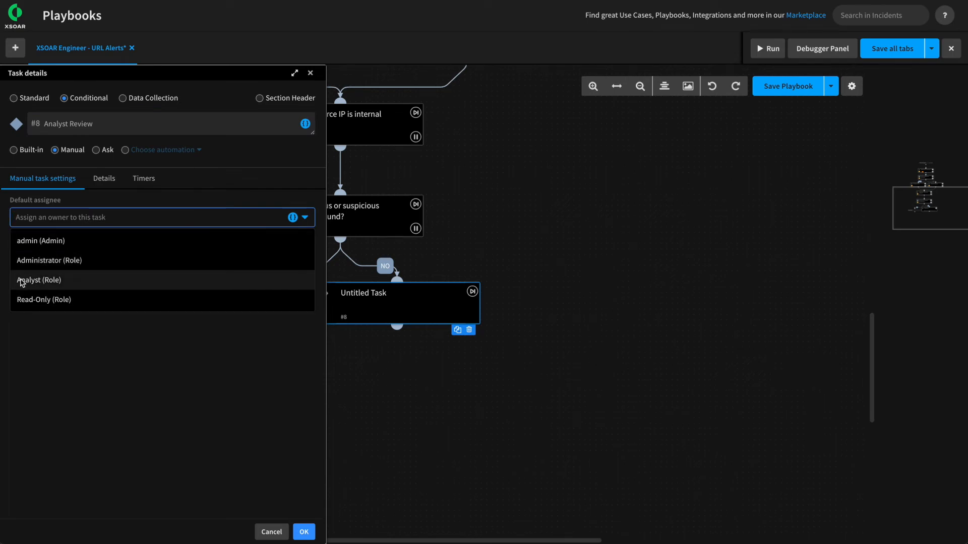
pyautogui.click(44, 284)
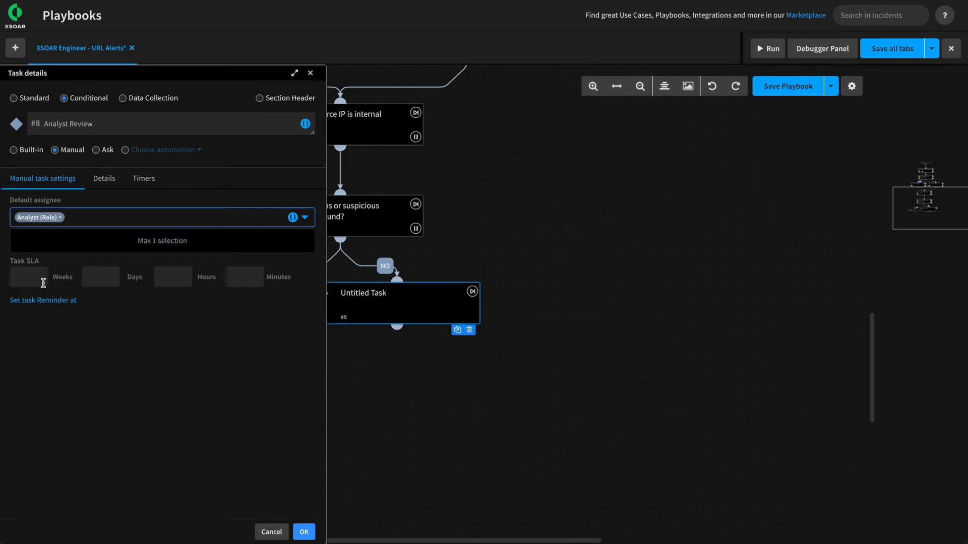
pyautogui.click(180, 379)
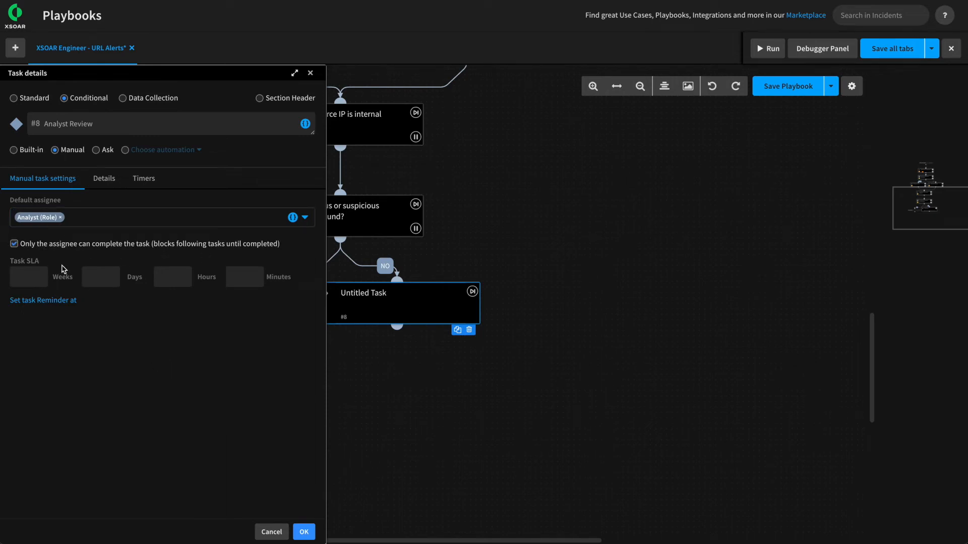
pyautogui.click(60, 218)
pyautogui.click(75, 472)
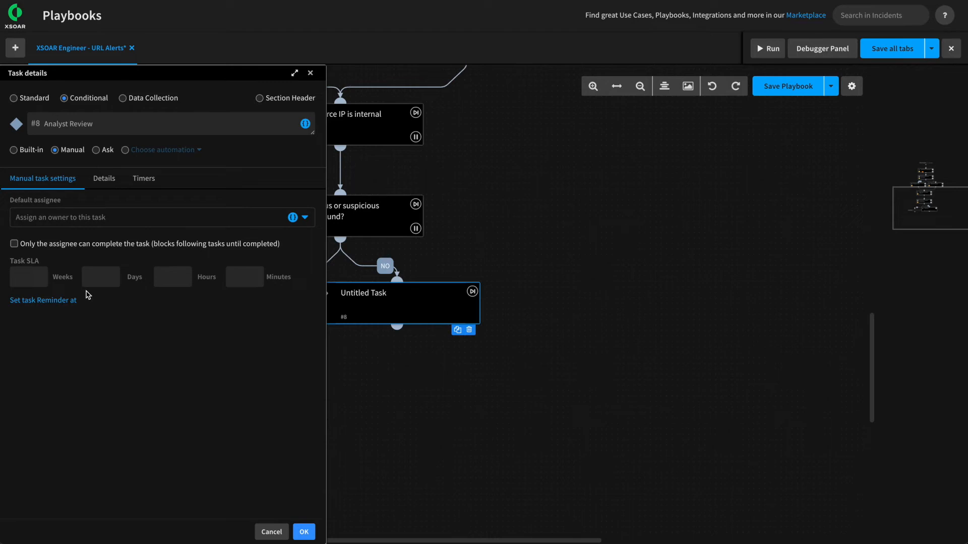
pyautogui.click(104, 179)
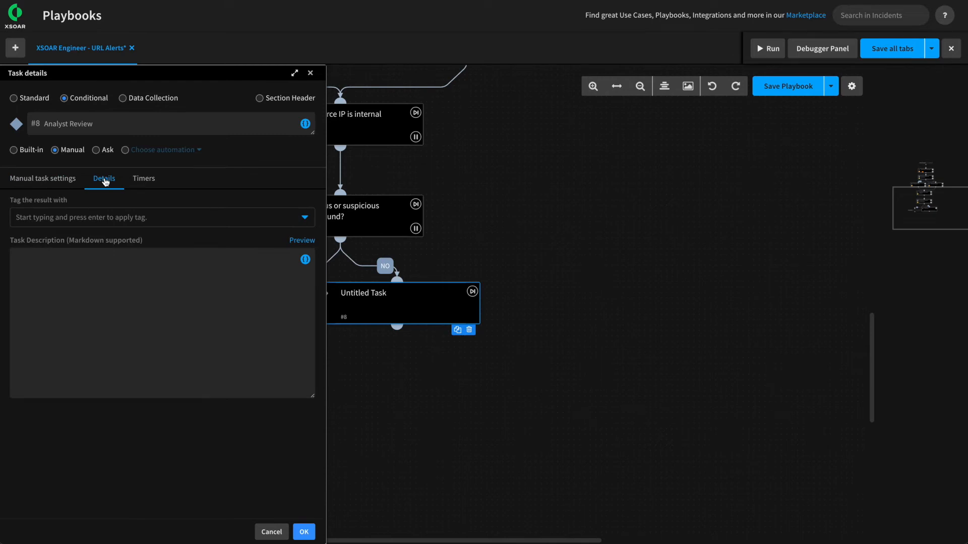
# Paste a markdown description into Analyst Review offering Remediate or False Positive, with Source Username and Suspicious URL lines.
pyautogui.click(91, 294)
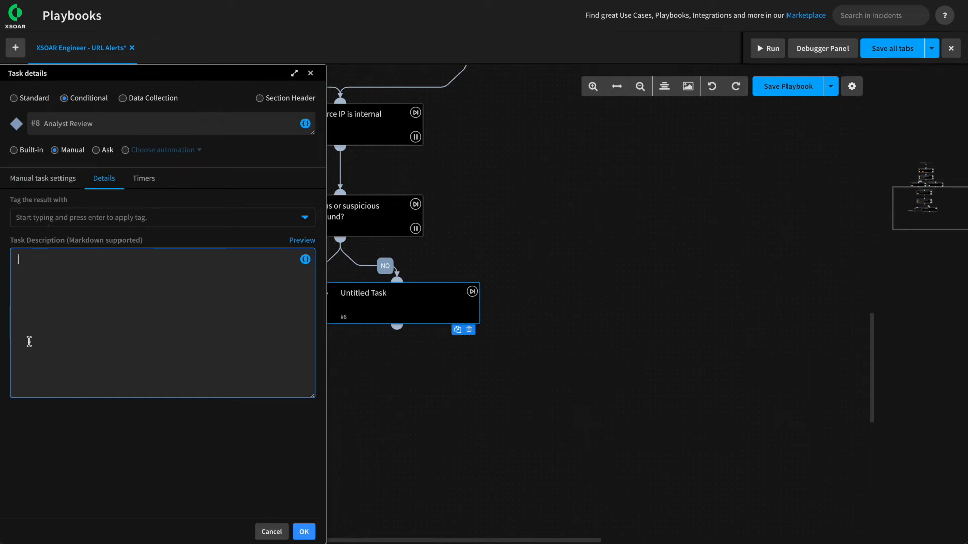
pyautogui.hotkey('ctrl', 'v')
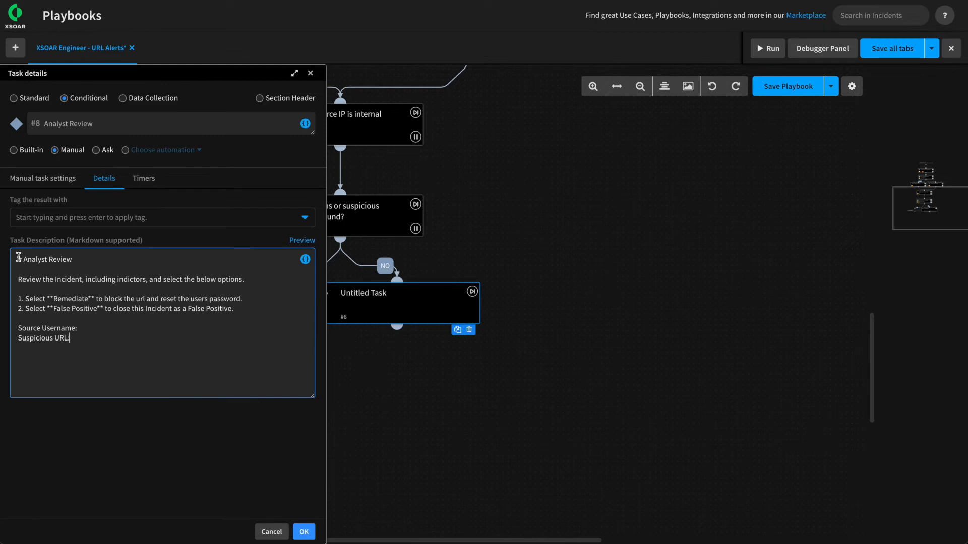
pyautogui.moveTo(18, 279); pyautogui.dragTo(82, 280)
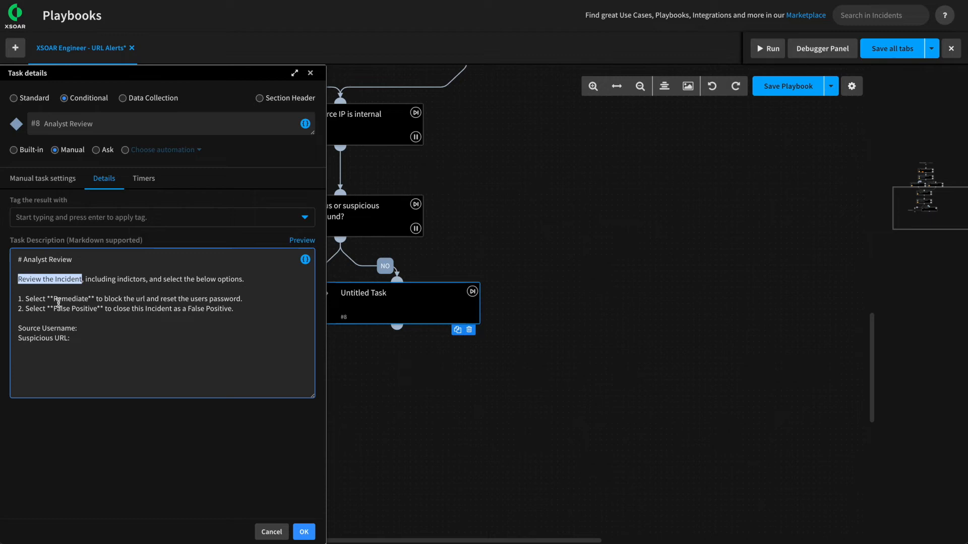
pyautogui.moveTo(58, 299); pyautogui.dragTo(78, 301)
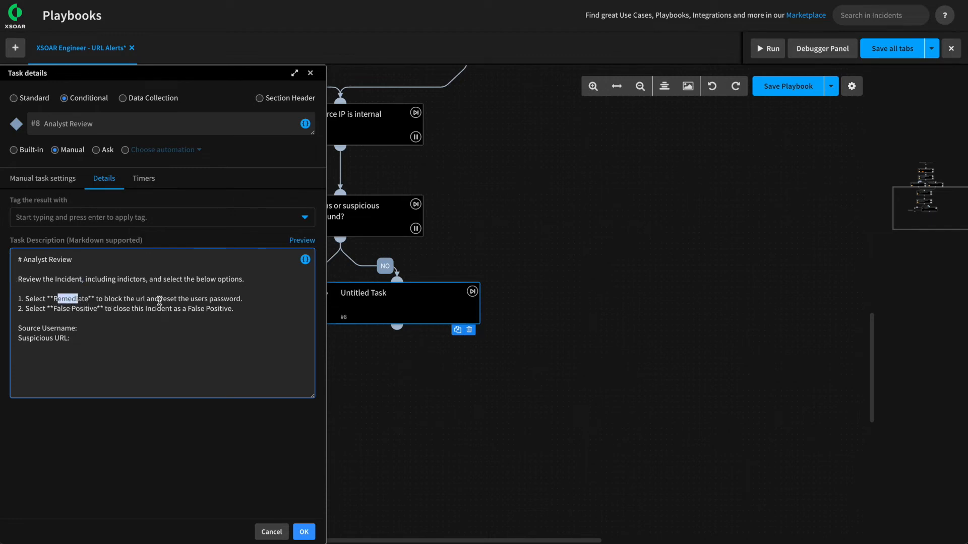
pyautogui.click(76, 313)
pyautogui.moveTo(56, 309); pyautogui.dragTo(82, 312)
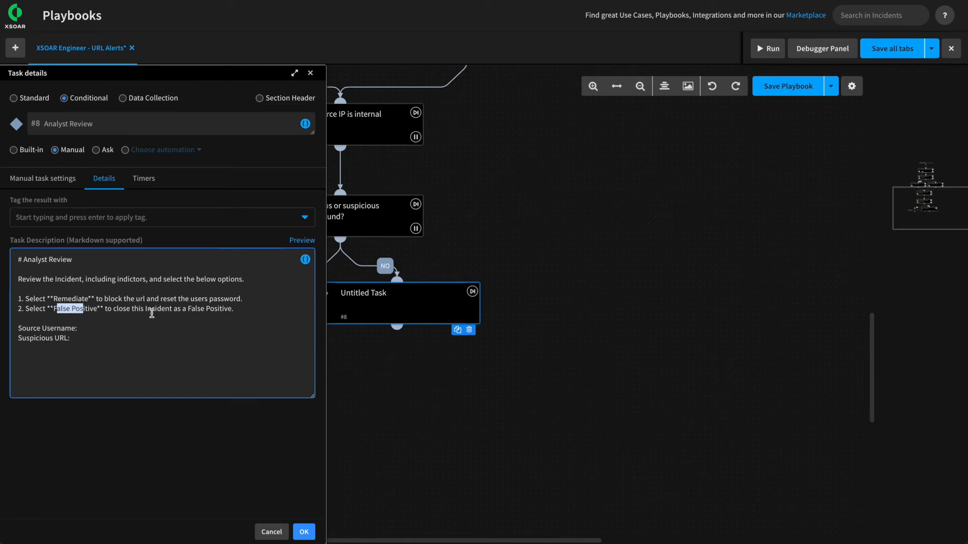
pyautogui.click(113, 326)
pyautogui.moveTo(19, 328); pyautogui.dragTo(75, 333)
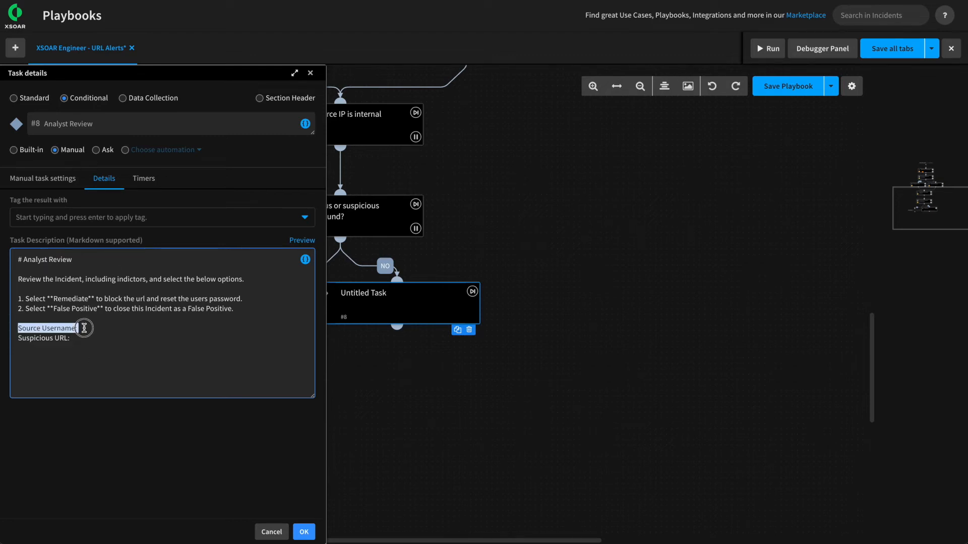
# Insert the sourceusername incident field after the Source Username line of the description.
pyautogui.click(80, 329)
pyautogui.click(305, 259)
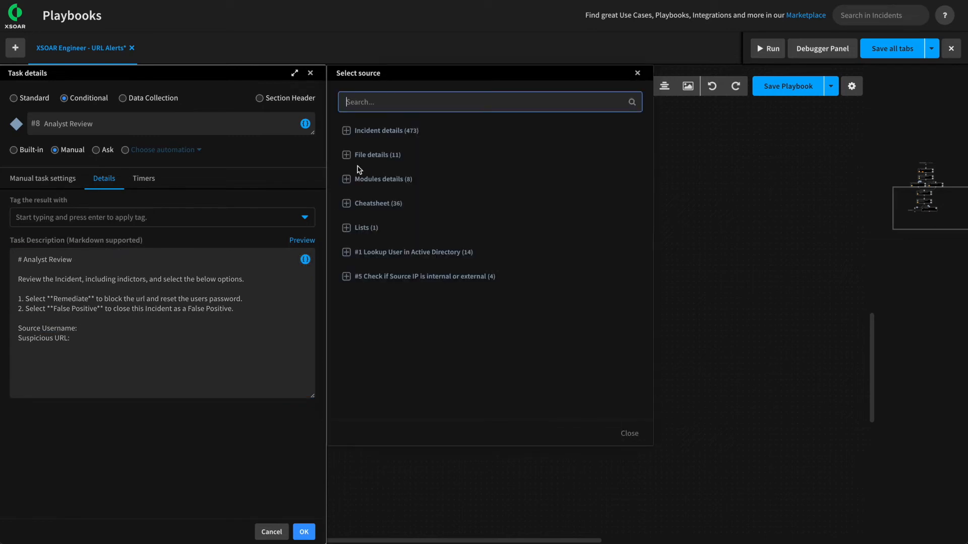
pyautogui.click(376, 101)
pyautogui.write('source')
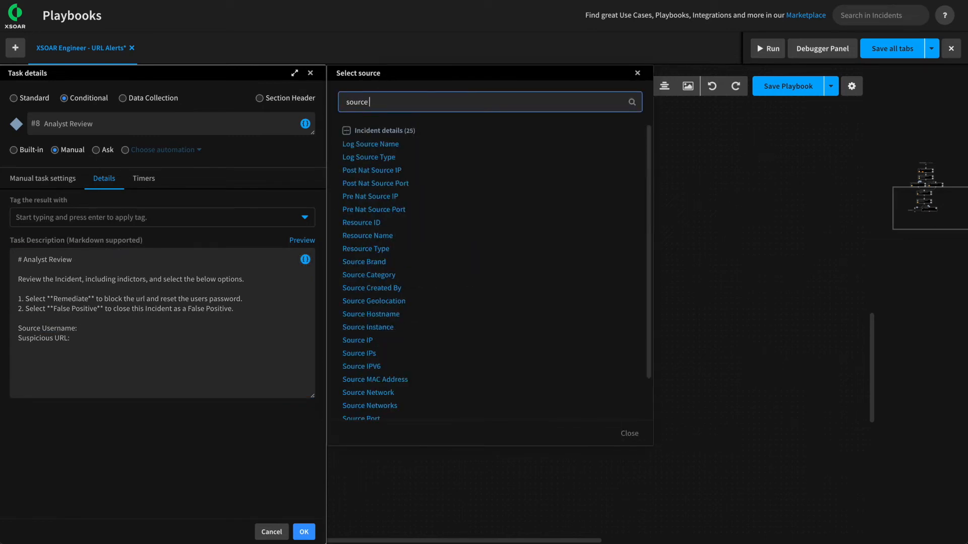
pyautogui.write(' user')
pyautogui.click(371, 144)
pyautogui.moveTo(181, 341); pyautogui.dragTo(72, 340)
pyautogui.click(170, 337)
pyautogui.moveTo(170, 337); pyautogui.dragTo(72, 338)
pyautogui.hotkey('ctrl', 'c')
pyautogui.press('BackSpace')
pyautogui.click(104, 329)
pyautogui.hotkey('ctrl', 'v')
pyautogui.press('Down')
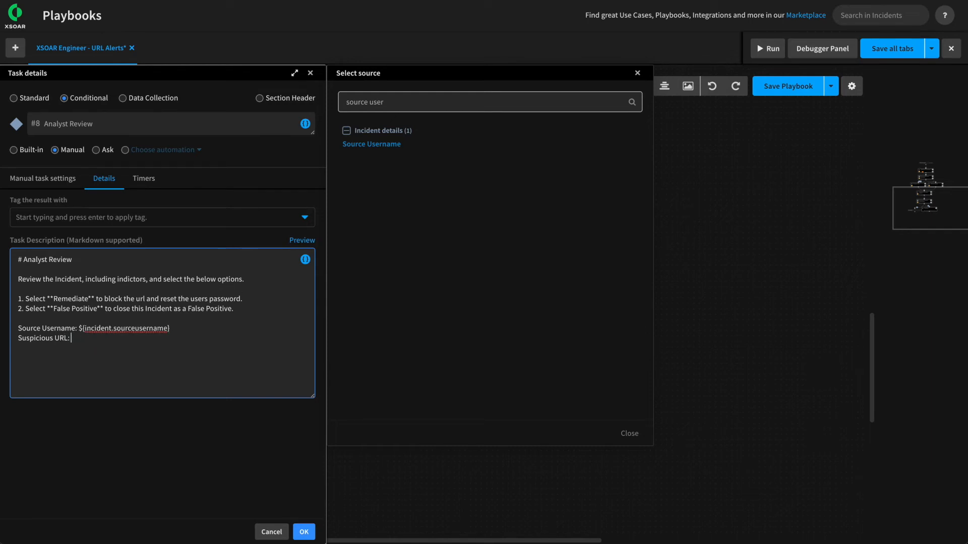
# Add the suspiciousurl field to the Suspicious URL line, preview the rendered description, and save the task.
pyautogui.moveTo(400, 103); pyautogui.dragTo(304, 104)
pyautogui.write('sus')
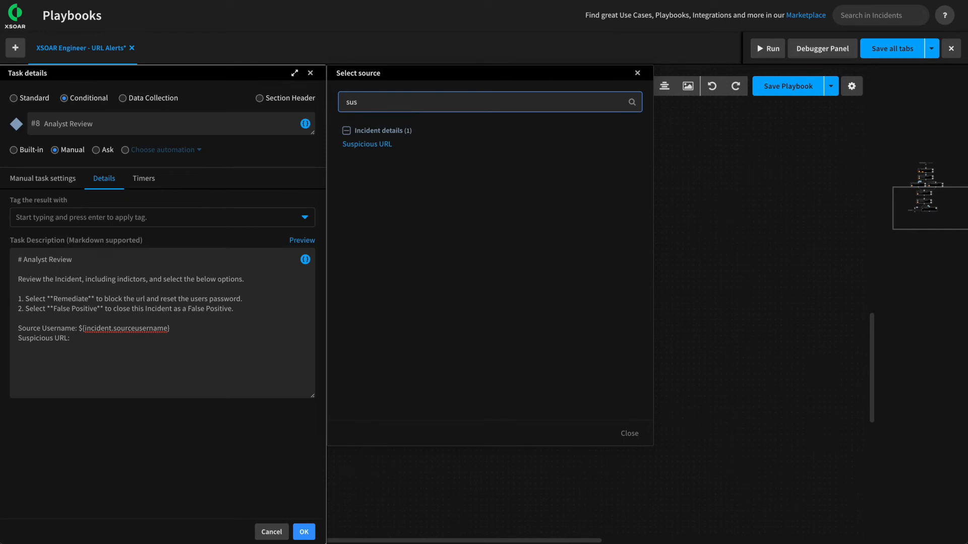
pyautogui.click(359, 146)
pyautogui.click(631, 435)
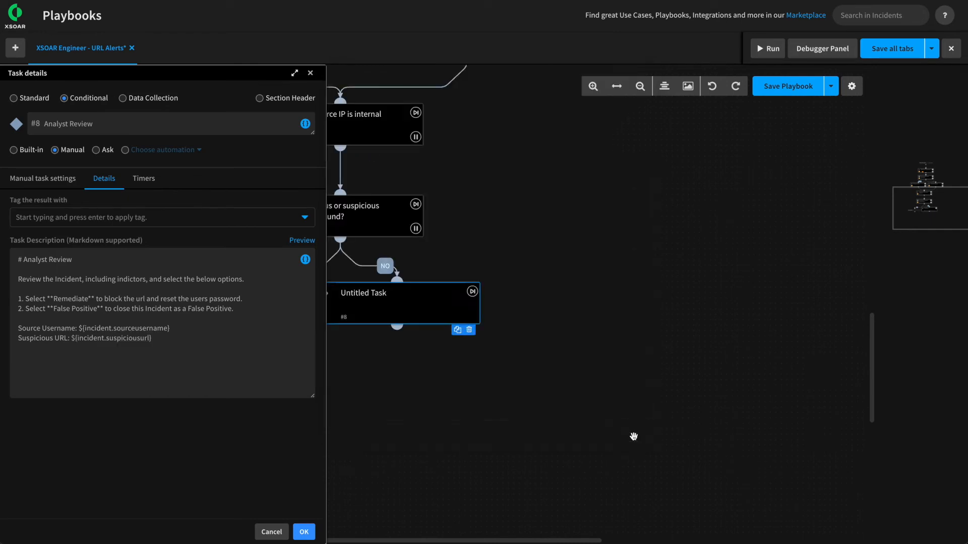
pyautogui.click(299, 247)
pyautogui.moveTo(20, 258); pyautogui.dragTo(73, 330)
pyautogui.moveTo(145, 341); pyautogui.dragTo(33, 341)
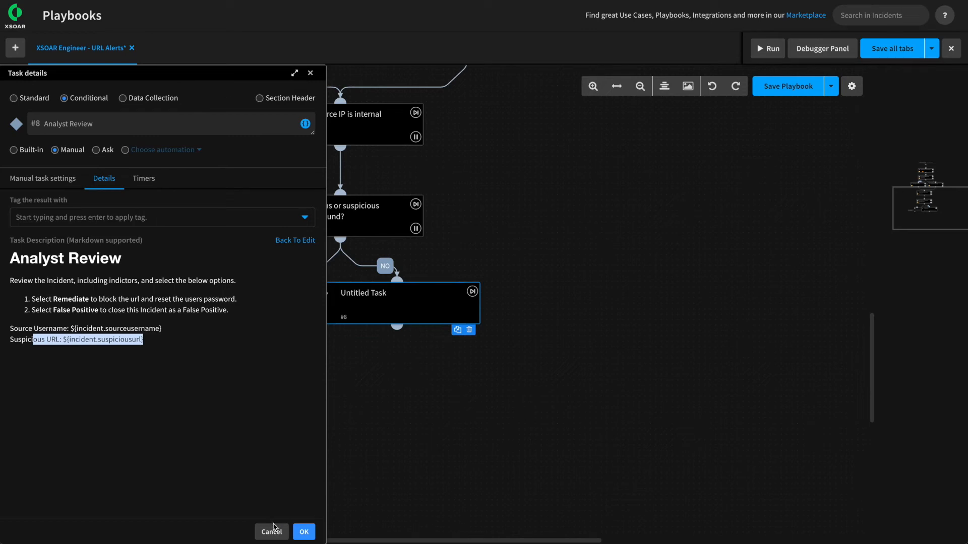
pyautogui.click(304, 532)
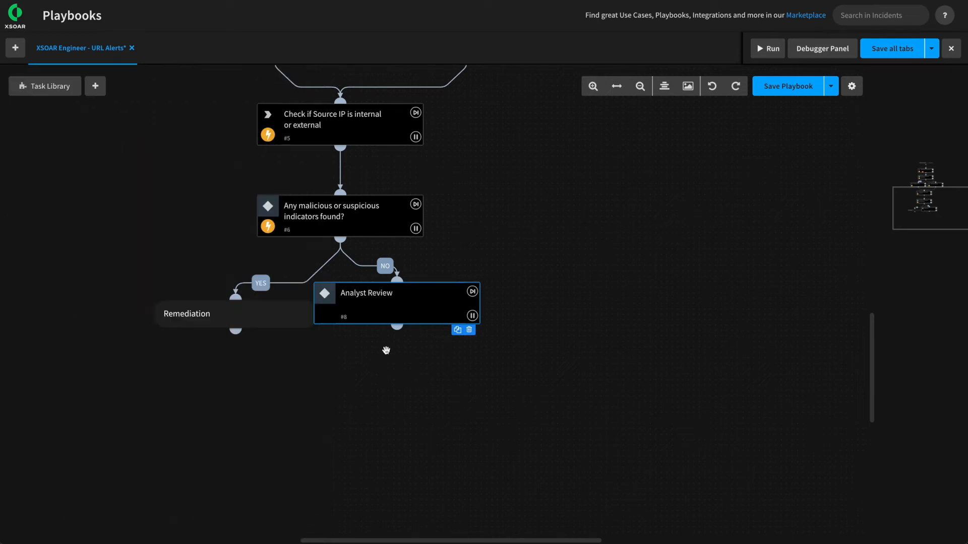
# Draw a 'Remediate' branch from Analyst Review's output onto the Remediation section header.
pyautogui.moveTo(381, 306); pyautogui.dragTo(464, 309)
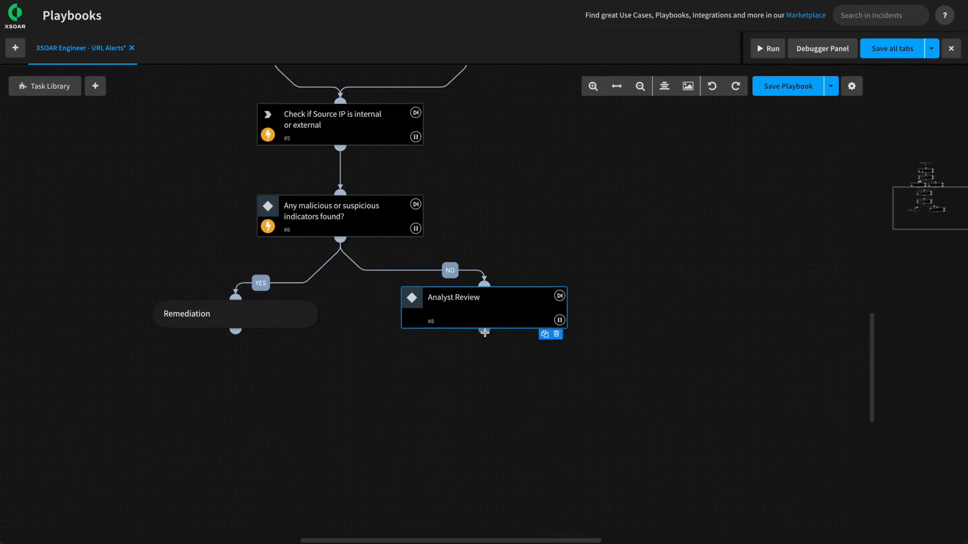
pyautogui.moveTo(485, 333); pyautogui.dragTo(237, 293)
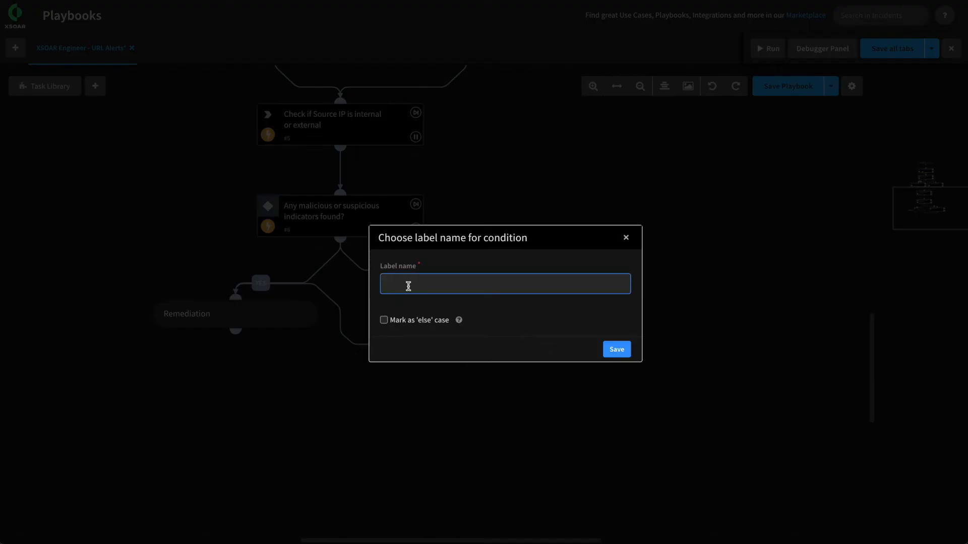
pyautogui.write('Remediate')
pyautogui.moveTo(443, 283); pyautogui.dragTo(368, 281)
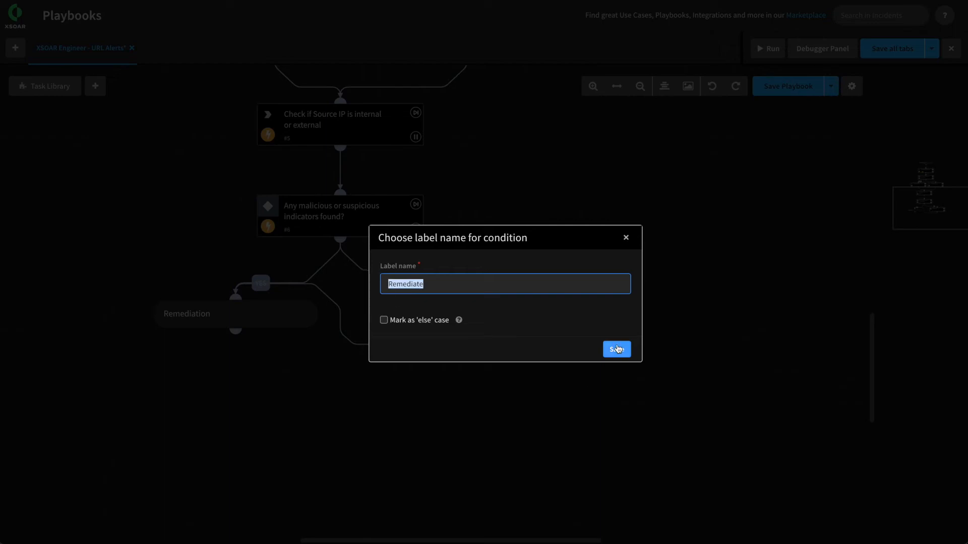
pyautogui.click(617, 349)
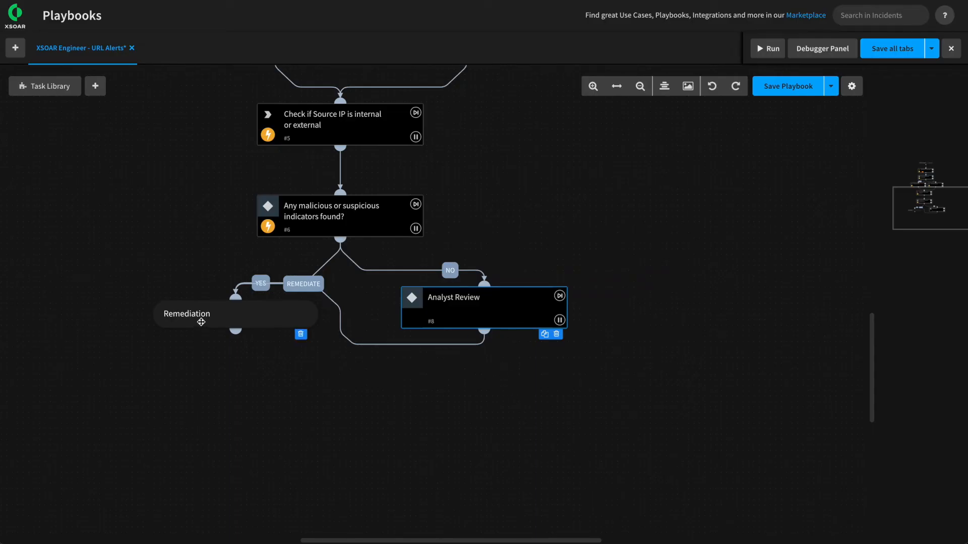
pyautogui.moveTo(642, 408); pyautogui.dragTo(533, 344)
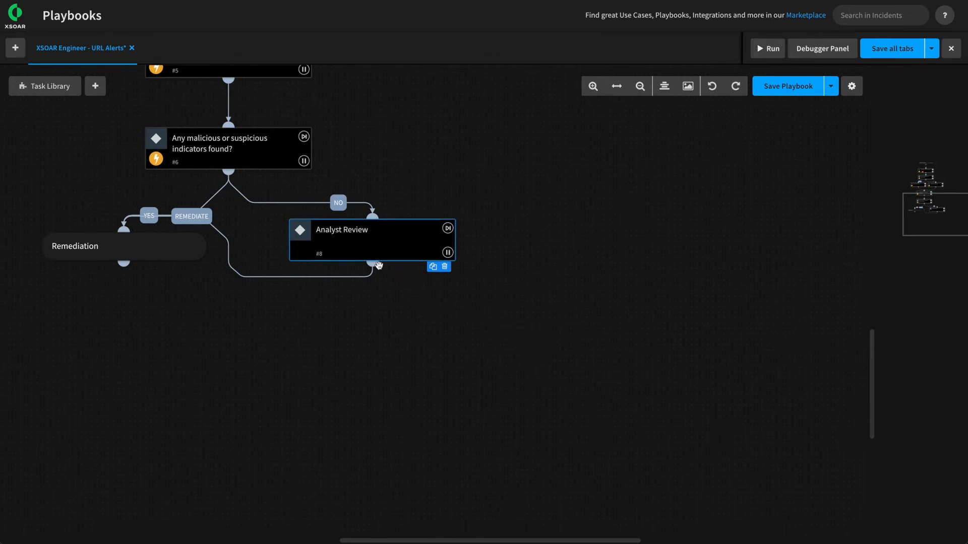
# Branch Analyst Review's 'False Positive' outcome to a new closeInvestigation task named 'Close as False Positive'.
pyautogui.moveTo(372, 264); pyautogui.dragTo(458, 329)
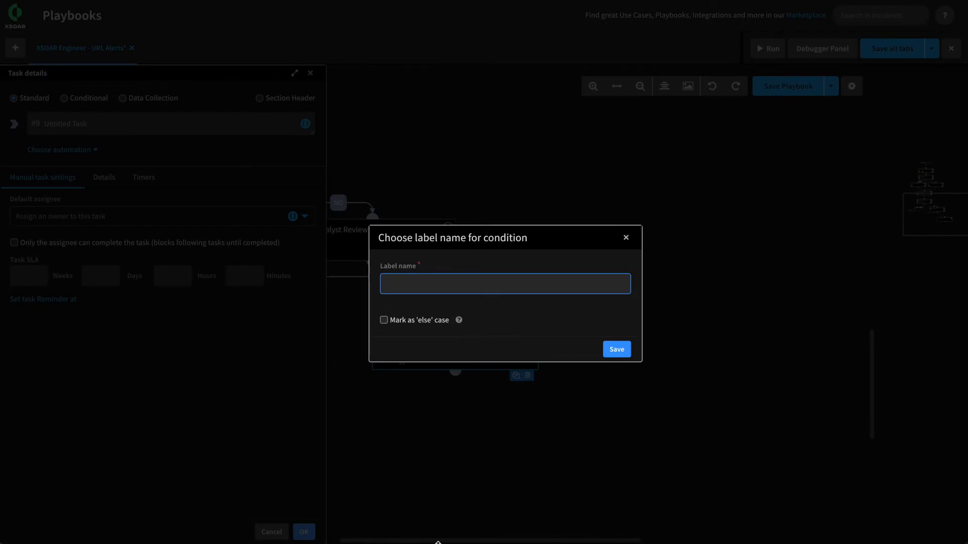
pyautogui.write('False Positive')
pyautogui.click(616, 350)
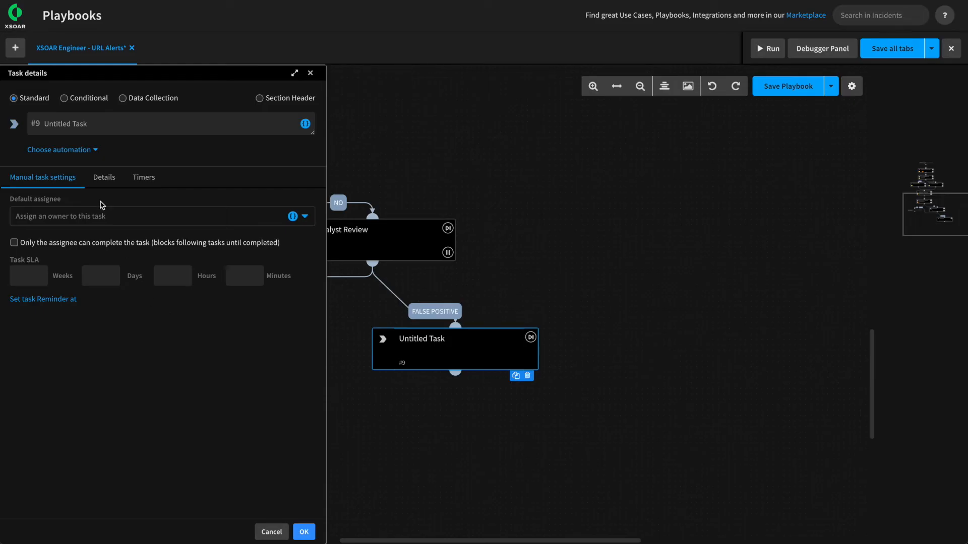
pyautogui.click(67, 150)
pyautogui.write('clos')
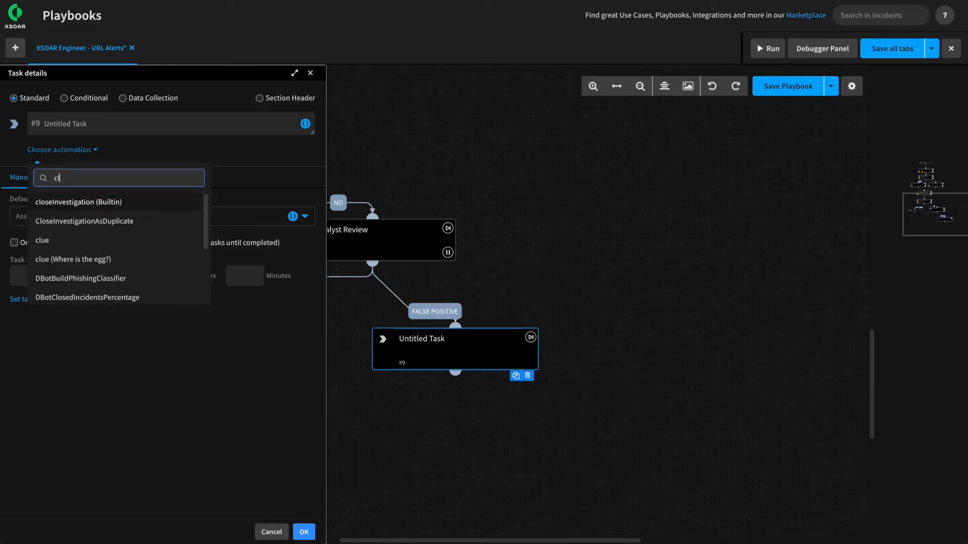
pyautogui.click(76, 202)
pyautogui.tripleClick(113, 127)
pyautogui.write('C')
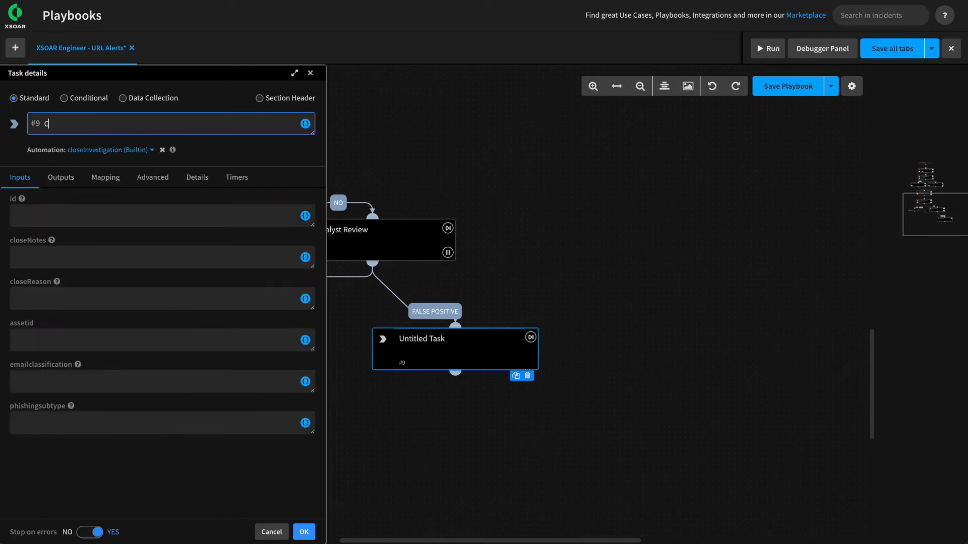
pyautogui.write('lose as Faslse Positive')
# Set close notes to FP and close reason to False Positive, then save the playbook.
pyautogui.click(41, 261)
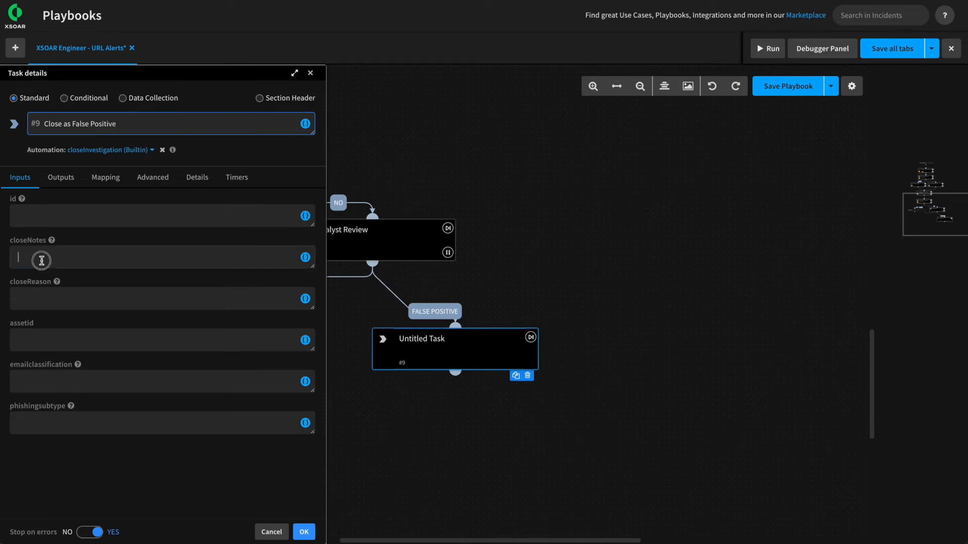
pyautogui.write('FP')
pyautogui.click(35, 303)
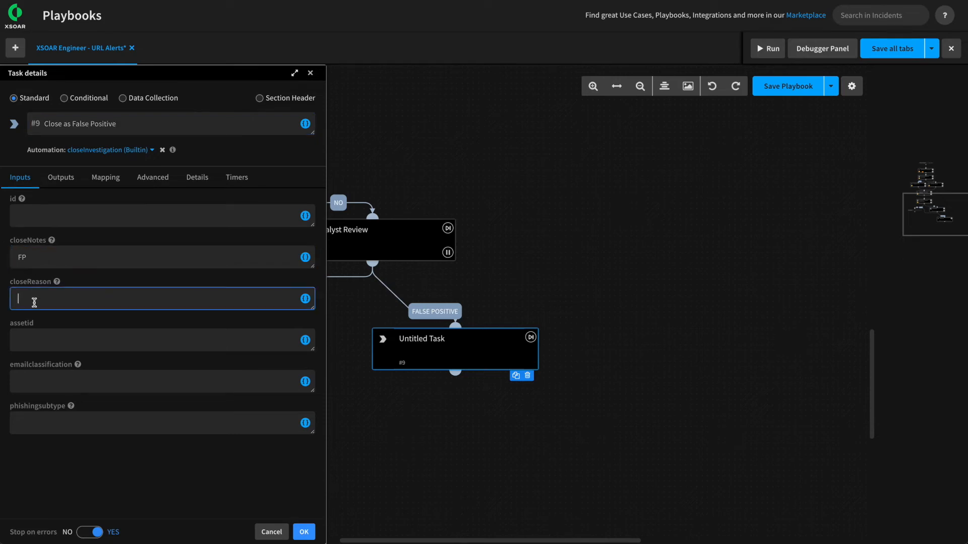
pyautogui.write('Flase')
pyautogui.press('BackSpace')
pyautogui.press('BackSpace')
pyautogui.write('alse Positiv')
pyautogui.click(303, 531)
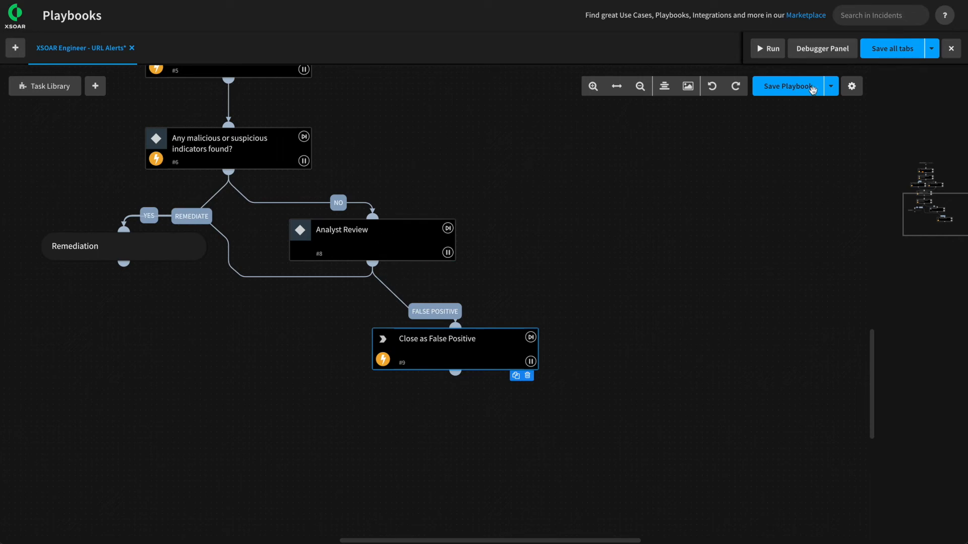
pyautogui.click(805, 90)
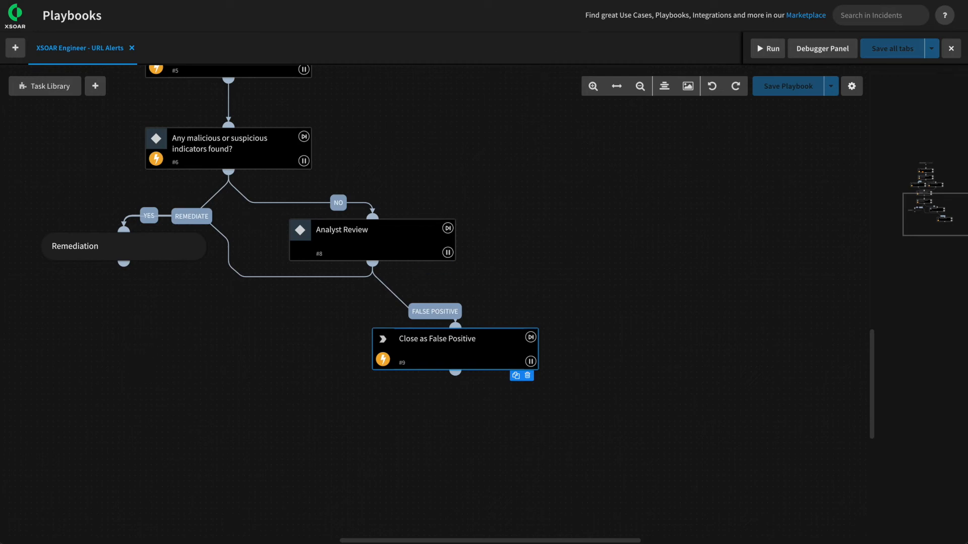
pyautogui.moveTo(79, 327); pyautogui.dragTo(252, 306)
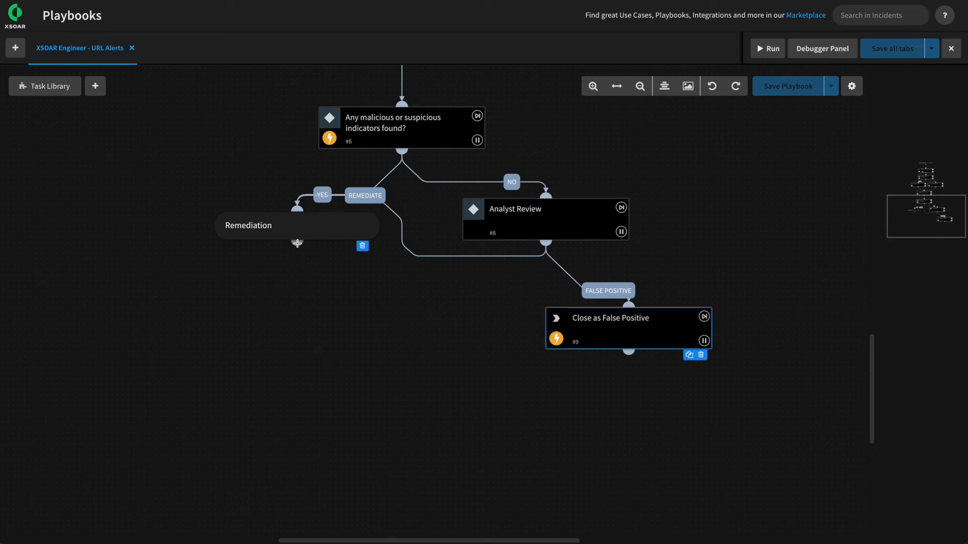
# Add a task below Remediation named 'Block the URL' that runs appendIndicatorField.
pyautogui.moveTo(297, 244); pyautogui.dragTo(297, 310)
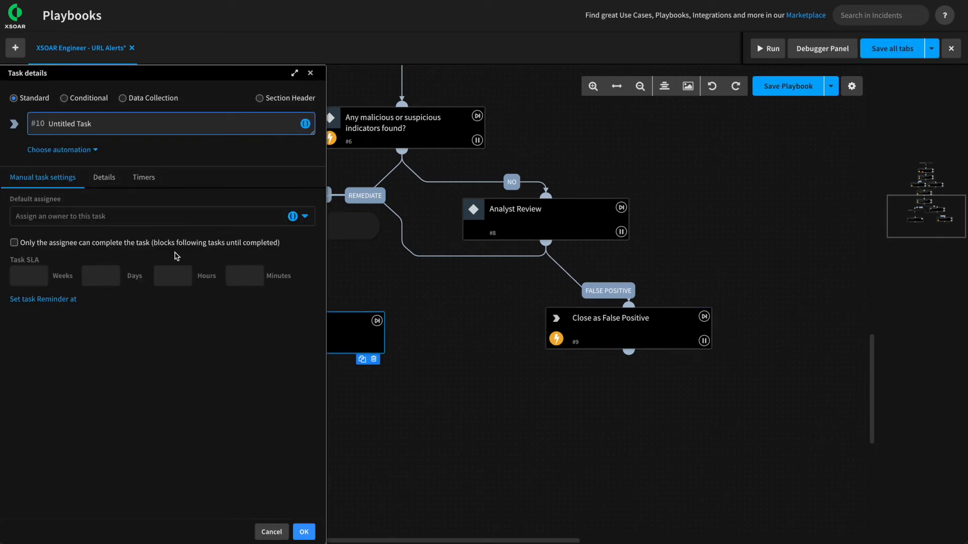
pyautogui.tripleClick(117, 123)
pyautogui.write('Block the URL')
pyautogui.click(48, 151)
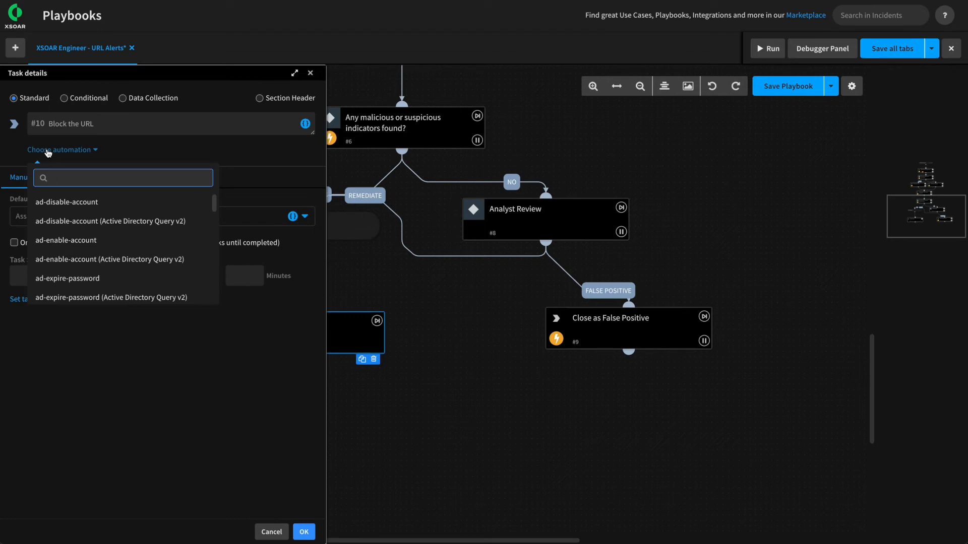
pyautogui.write('appen')
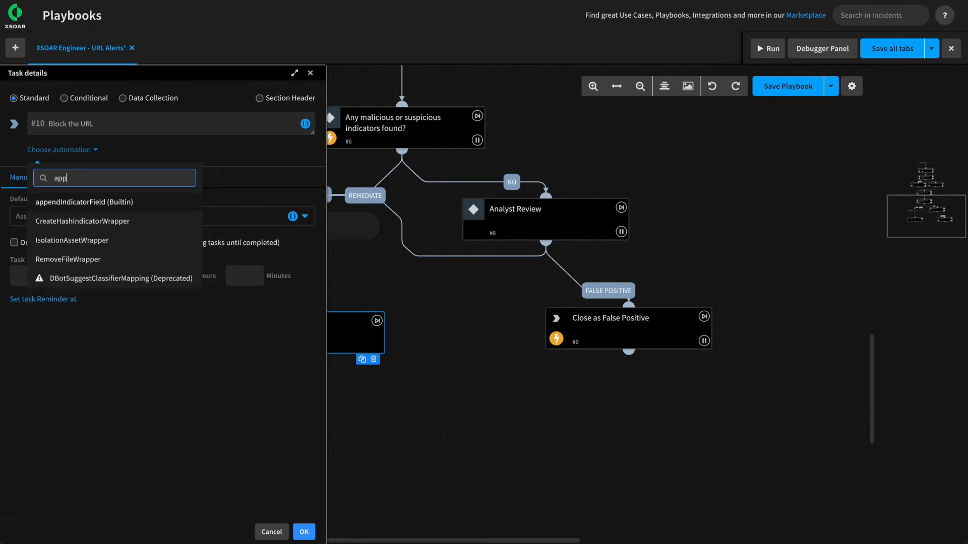
pyautogui.click(83, 201)
pyautogui.moveTo(185, 154)
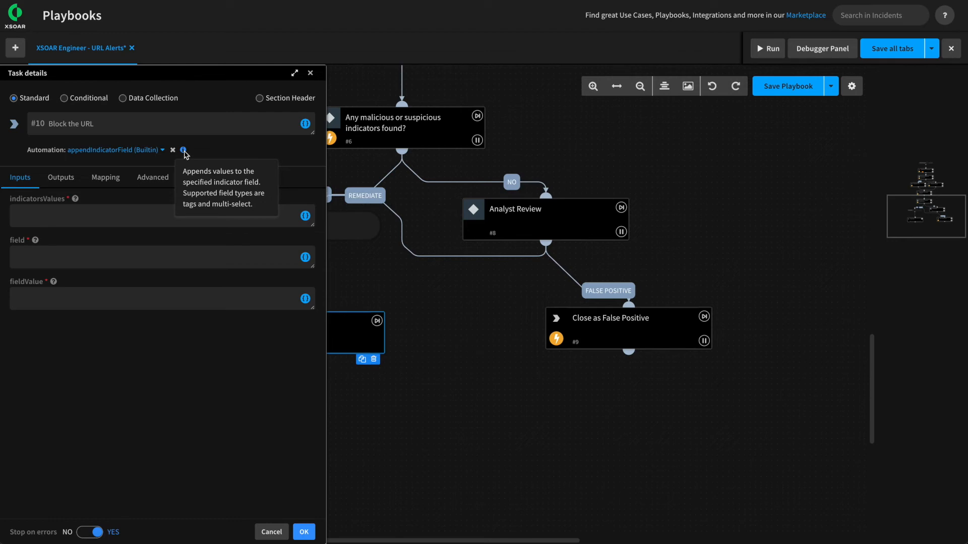
# Fill the indicatorsValues input with the incident's Suspicious URL, ${incident.suspiciousurl}.
pyautogui.click(65, 217)
pyautogui.moveTo(76, 204)
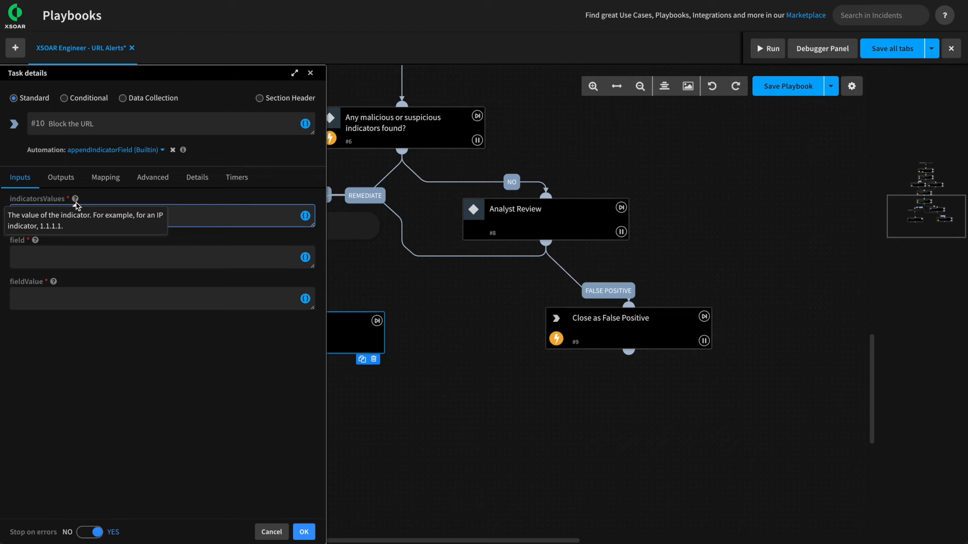
pyautogui.moveTo(36, 242)
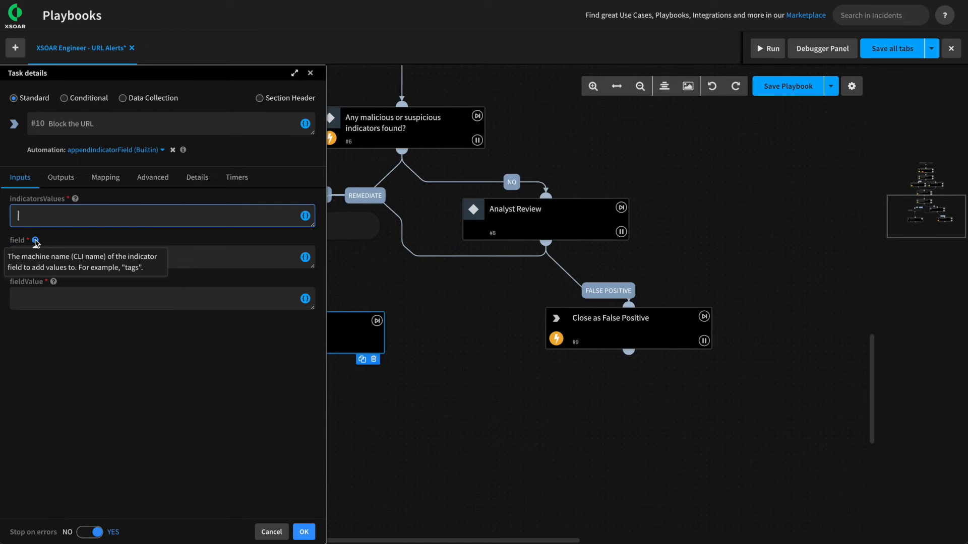
pyautogui.moveTo(54, 285)
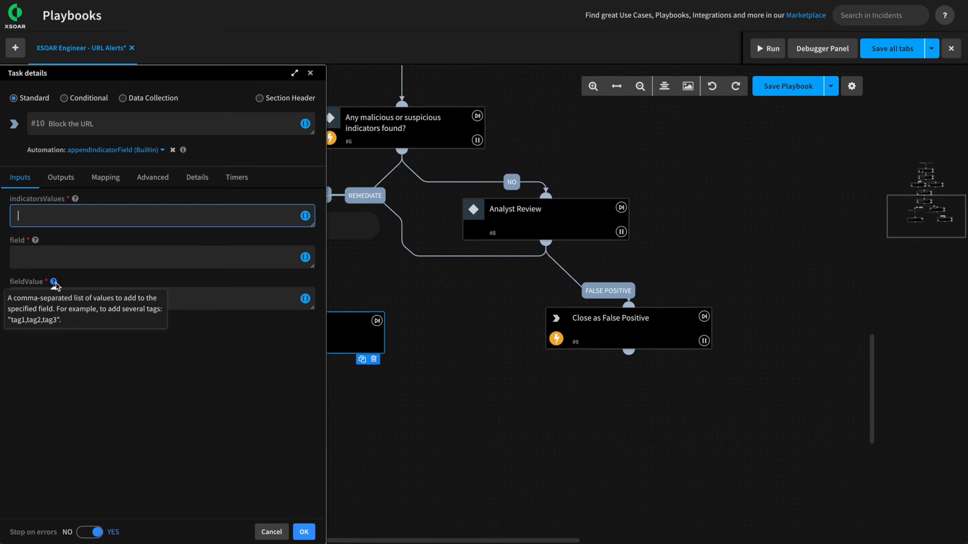
pyautogui.click(305, 216)
pyautogui.click(376, 103)
pyautogui.write('sup')
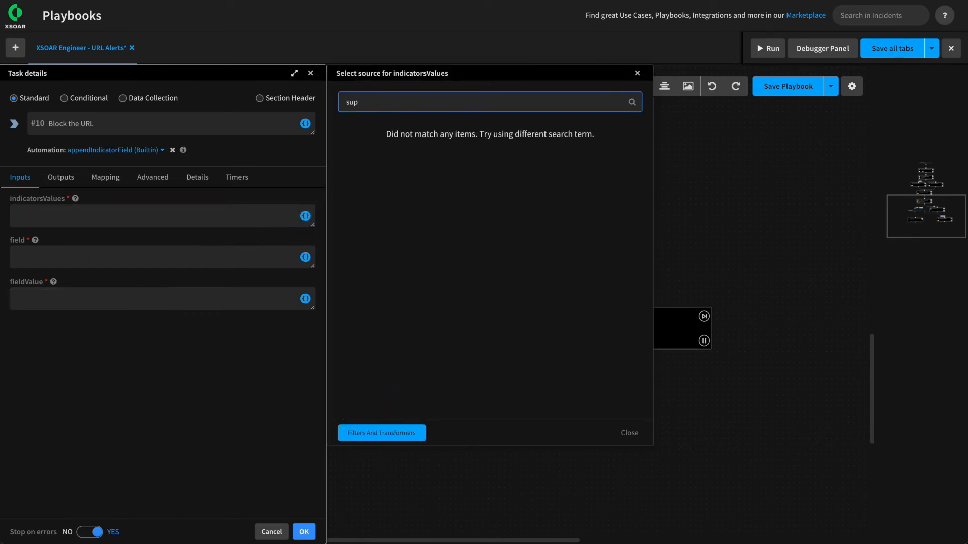
pyautogui.press('BackSpace')
pyautogui.write('s')
pyautogui.click(346, 130)
pyautogui.click(351, 146)
# Set the field name to tags and the appended value to approved_block, then confirm the task.
pyautogui.click(64, 255)
pyautogui.write('tags')
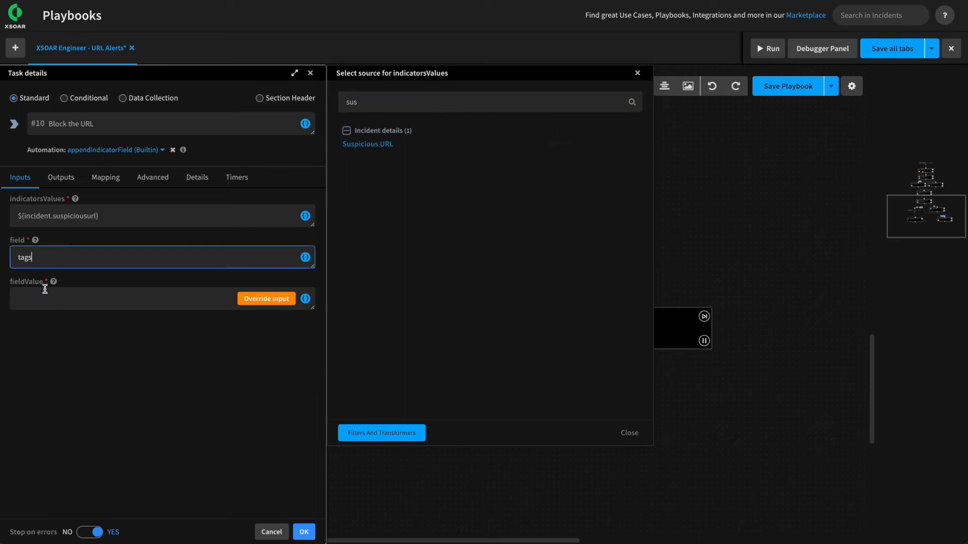
pyautogui.click(45, 300)
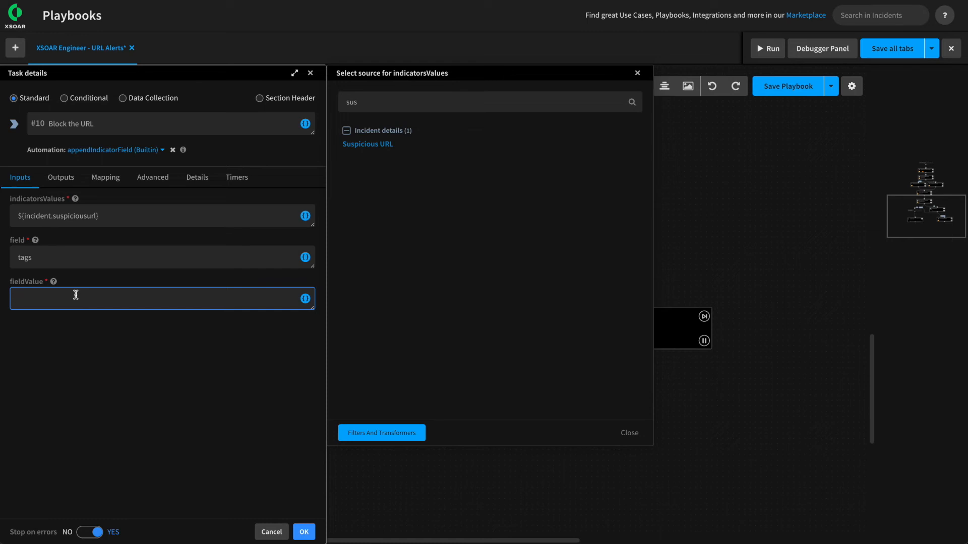
pyautogui.write('approved_block')
pyautogui.click(636, 433)
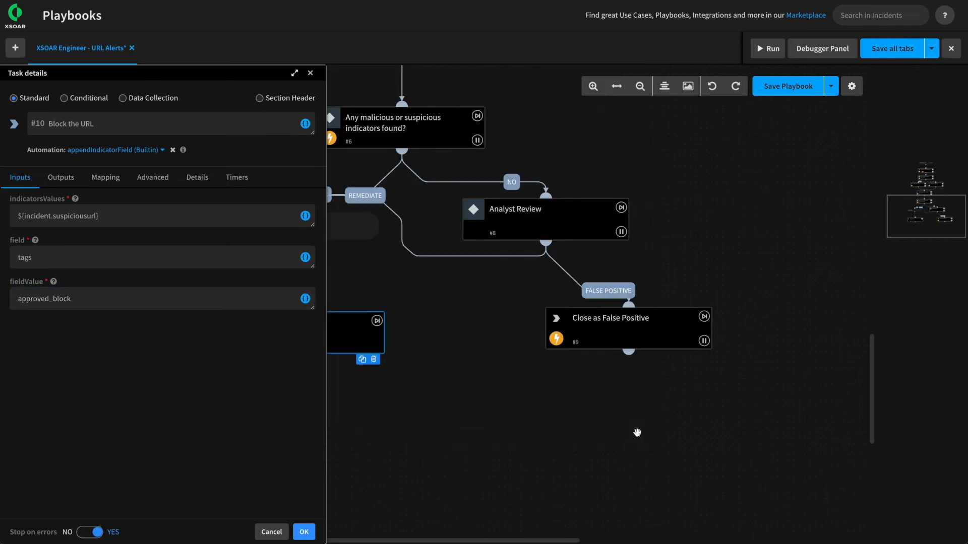
pyautogui.click(304, 531)
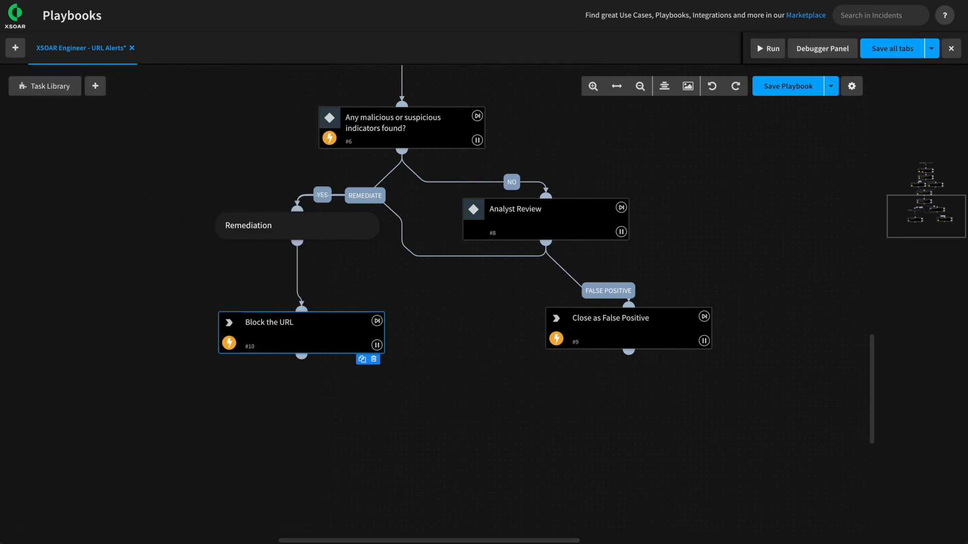
# Save the playbook, auto-align its layout, and drag a new task #11 off Remediation.
pyautogui.click(787, 84)
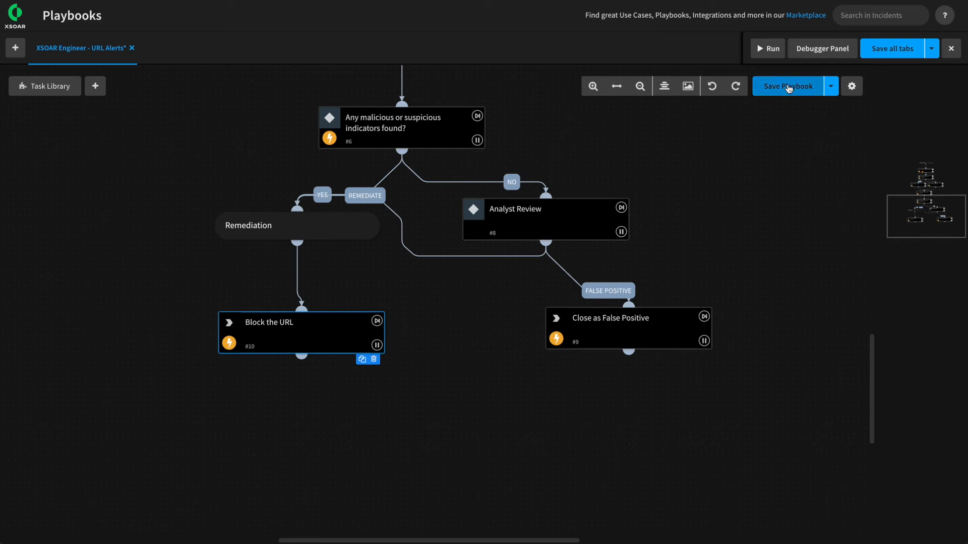
pyautogui.click(668, 89)
pyautogui.moveTo(821, 233); pyautogui.dragTo(644, 277)
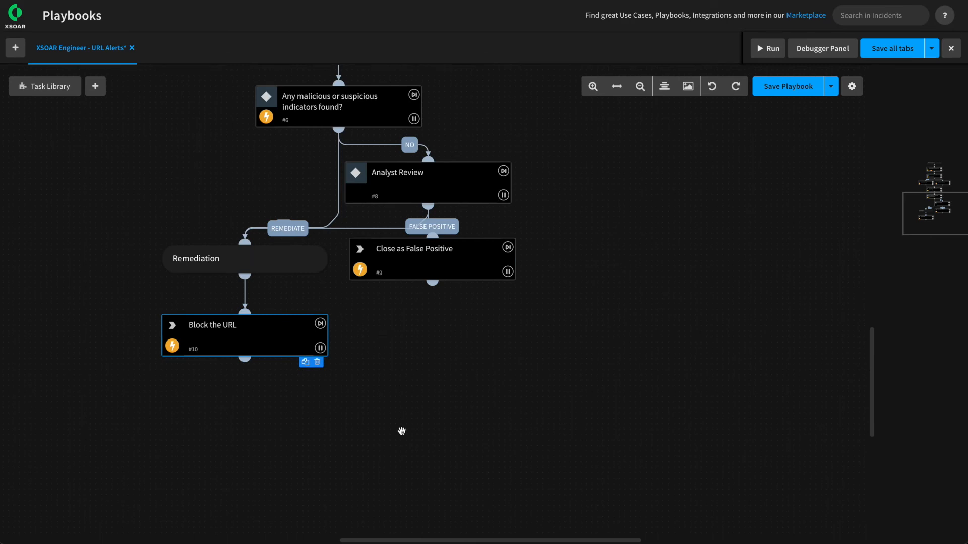
pyautogui.moveTo(401, 430); pyautogui.dragTo(683, 372)
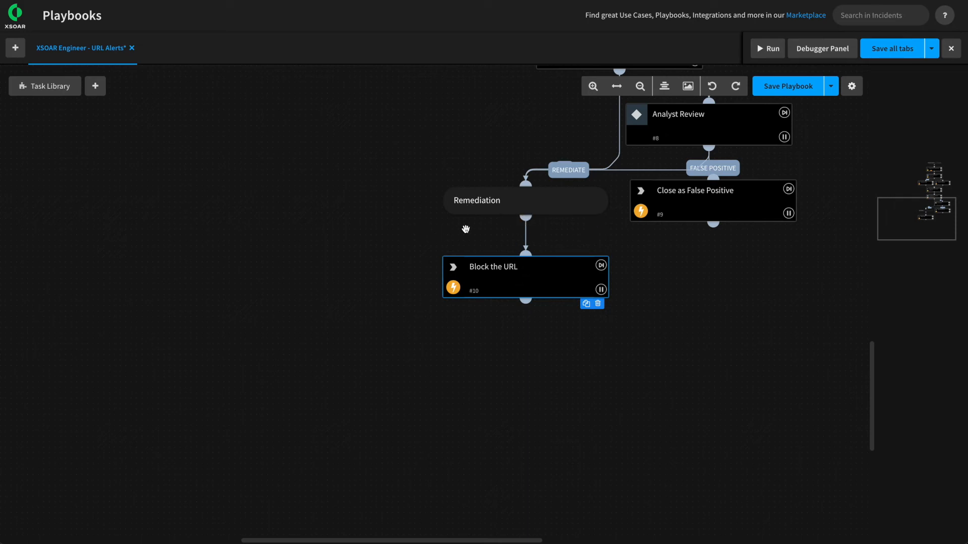
pyautogui.moveTo(525, 213); pyautogui.dragTo(325, 231)
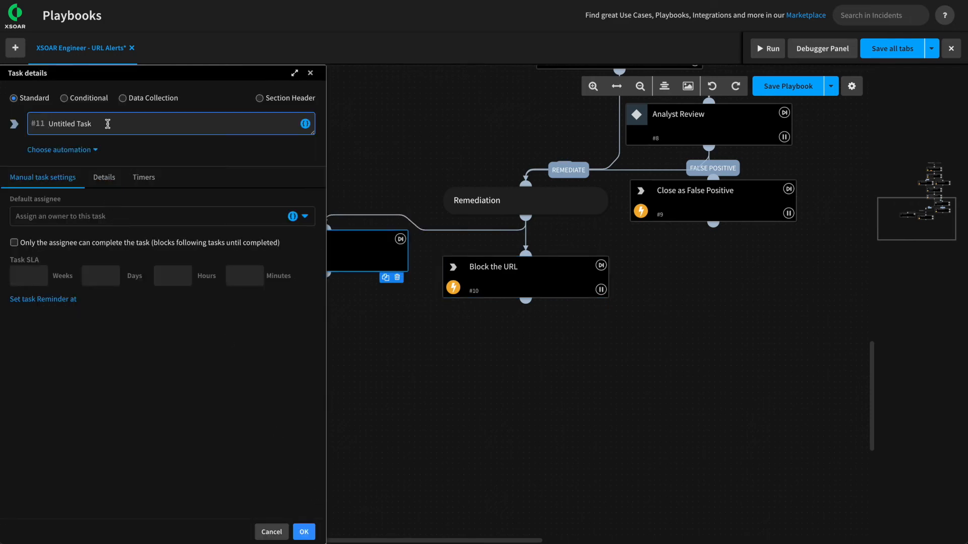
# Name task #11 'Generate Password' running the GeneratePassword automation, checking its NEW_PASSWORD output.
pyautogui.moveTo(106, 126); pyautogui.dragTo(22, 123)
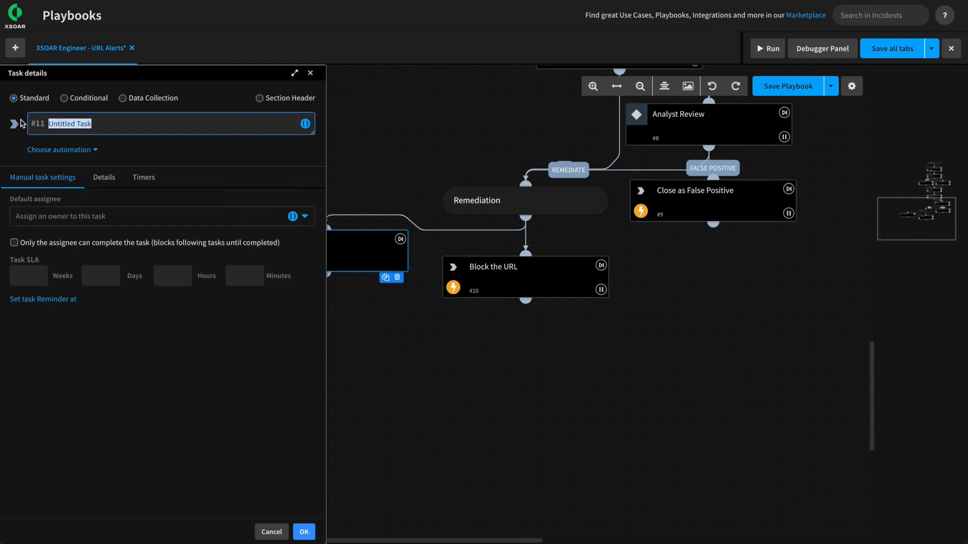
pyautogui.write('Generate Password')
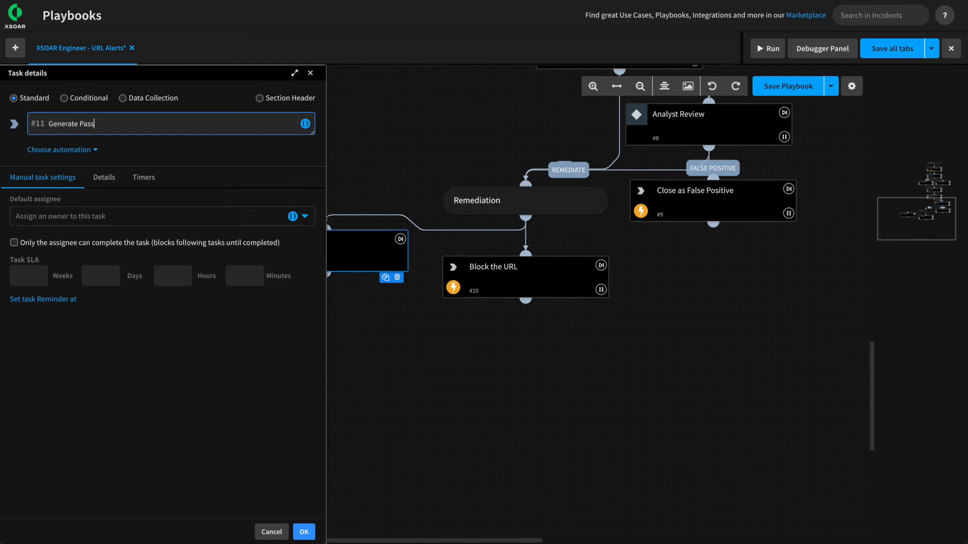
pyautogui.click(59, 150)
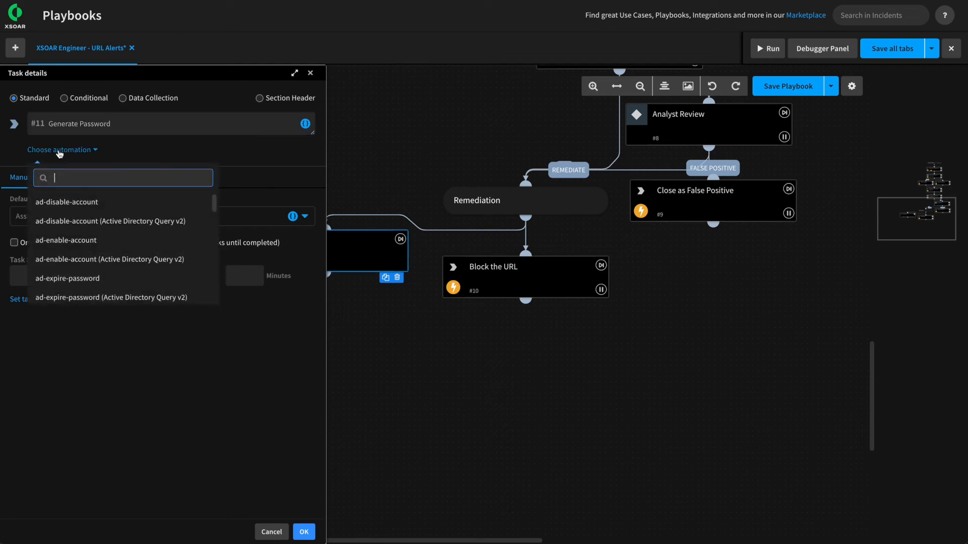
pyautogui.write('Gene')
pyautogui.press('BackSpace')
pyautogui.write('ner')
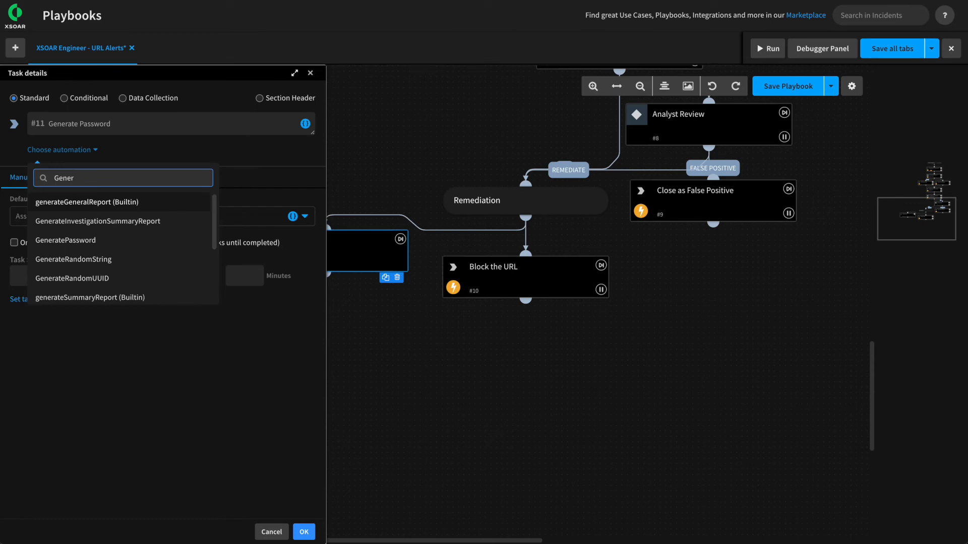
pyautogui.click(74, 241)
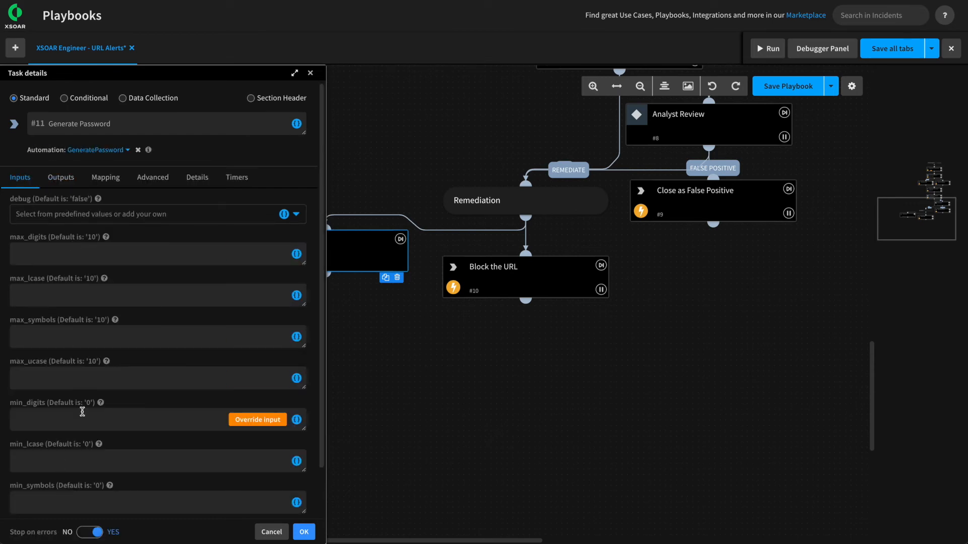
pyautogui.click(61, 178)
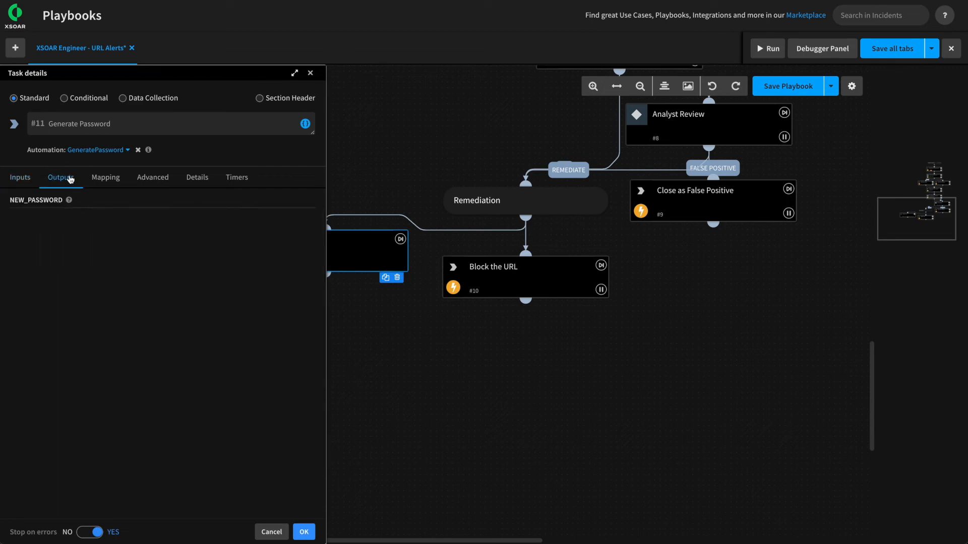
pyautogui.moveTo(10, 202); pyautogui.dragTo(60, 201)
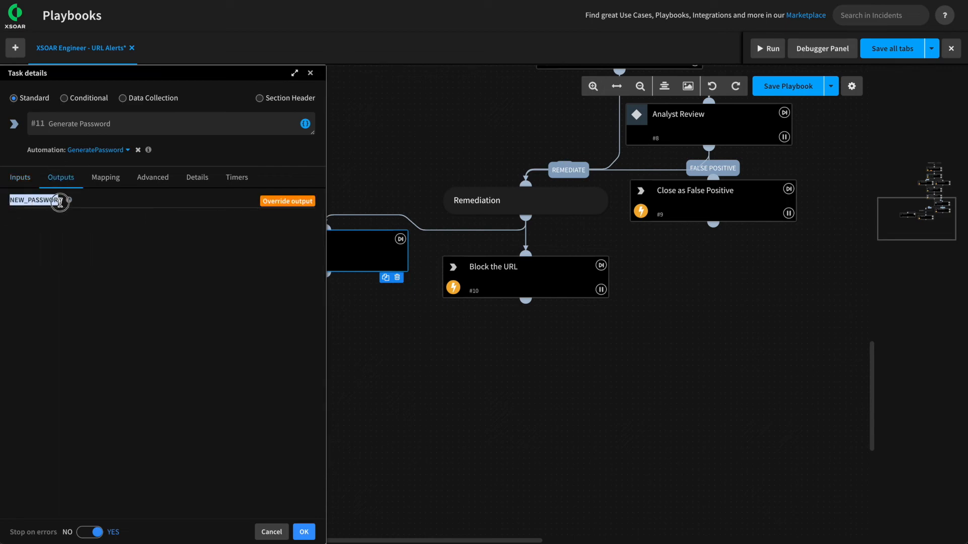
pyautogui.click(304, 531)
# Reposition Generate Password and attach a new task #12 below it.
pyautogui.moveTo(301, 258); pyautogui.dragTo(283, 278)
pyautogui.scroll(-2, 326, 330)
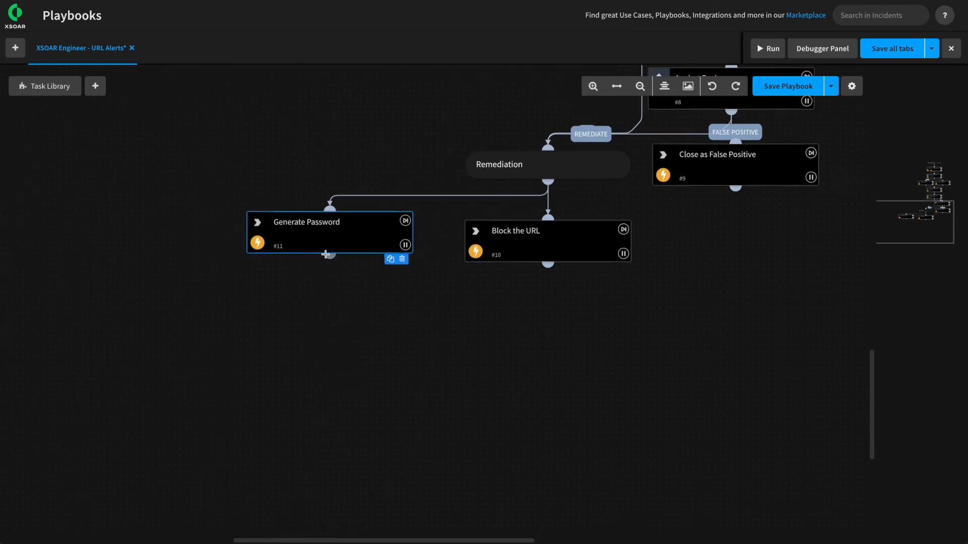
pyautogui.moveTo(330, 259); pyautogui.dragTo(330, 305)
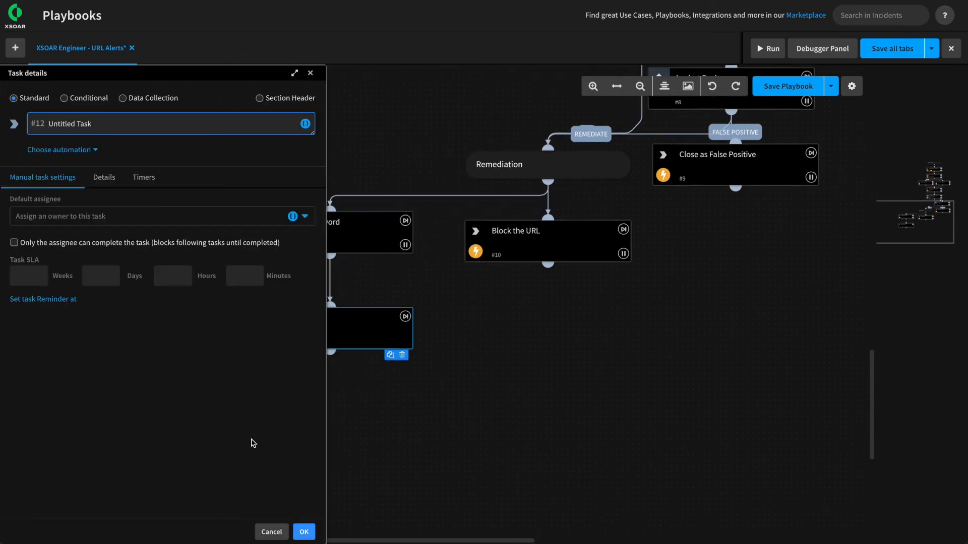
# Rename task #12 'Reset User Password' and attach the ad-set-new-password automation.
pyautogui.moveTo(107, 124); pyautogui.dragTo(48, 123)
pyautogui.write('Reset User Password')
pyautogui.click(52, 151)
pyautogui.write('ad-set')
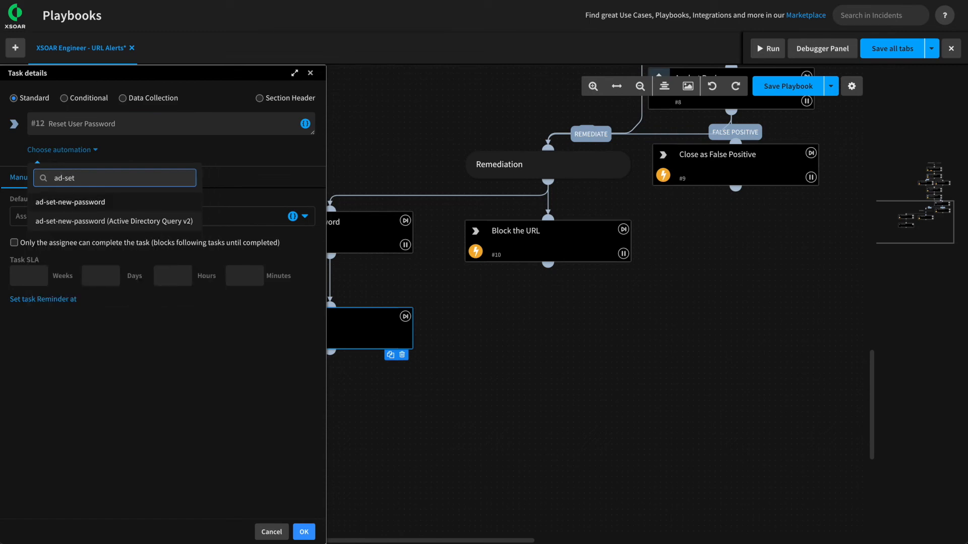
pyautogui.click(69, 219)
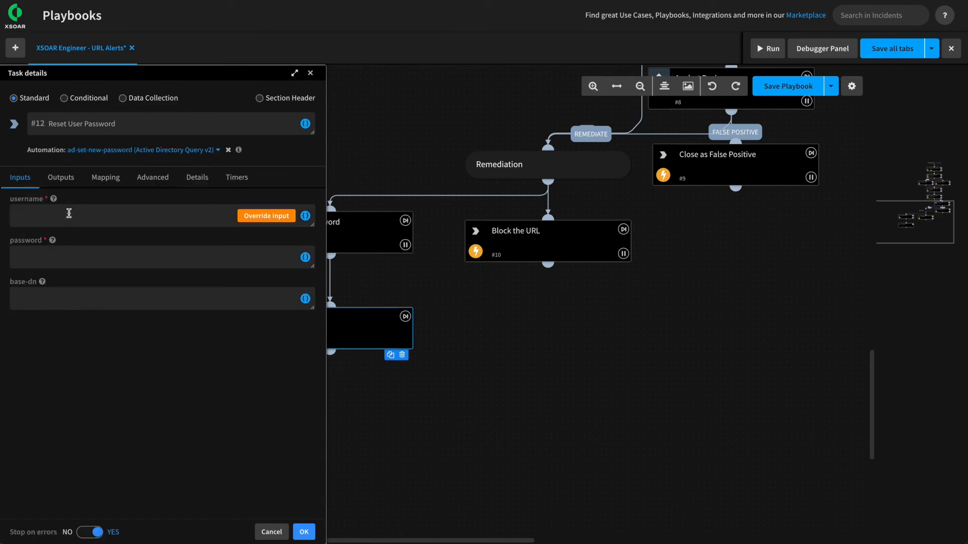
pyautogui.moveTo(54, 199)
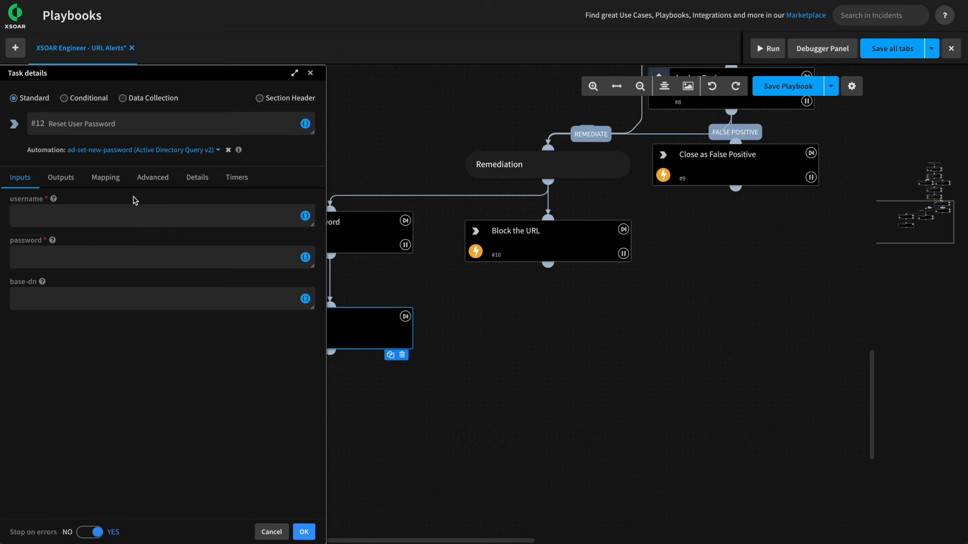
# Map the username input to the Lookup User task's sAMAccountName output.
pyautogui.click(305, 216)
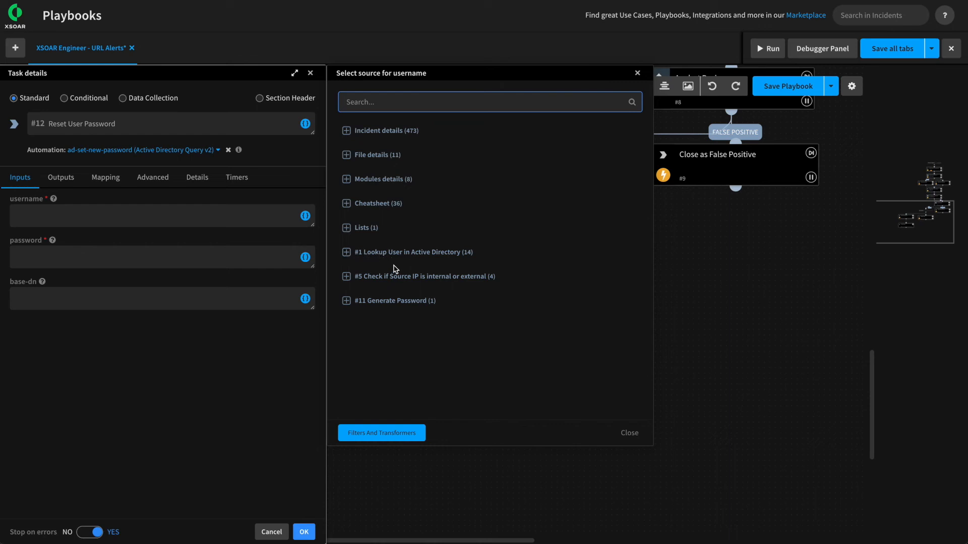
pyautogui.click(385, 253)
pyautogui.click(366, 325)
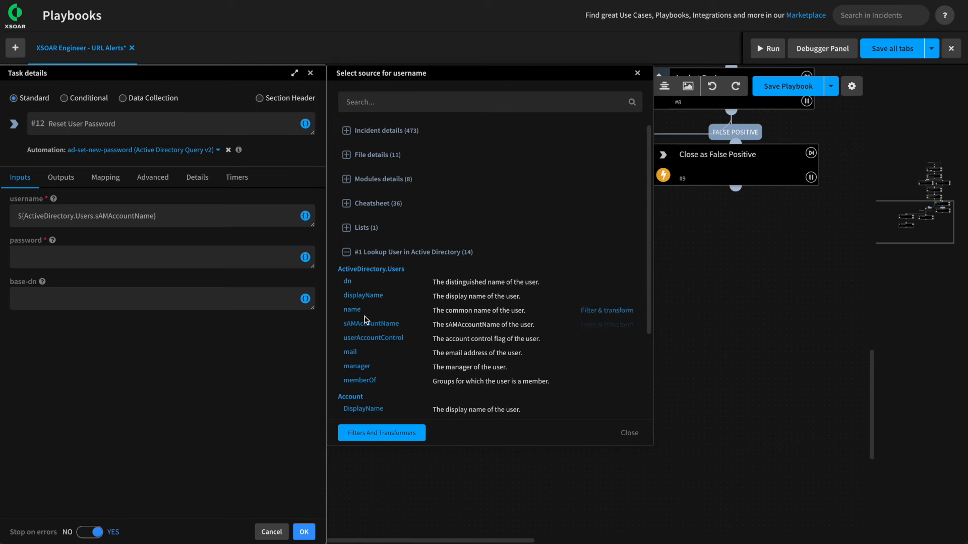
pyautogui.click(361, 102)
pyautogui.write('sam')
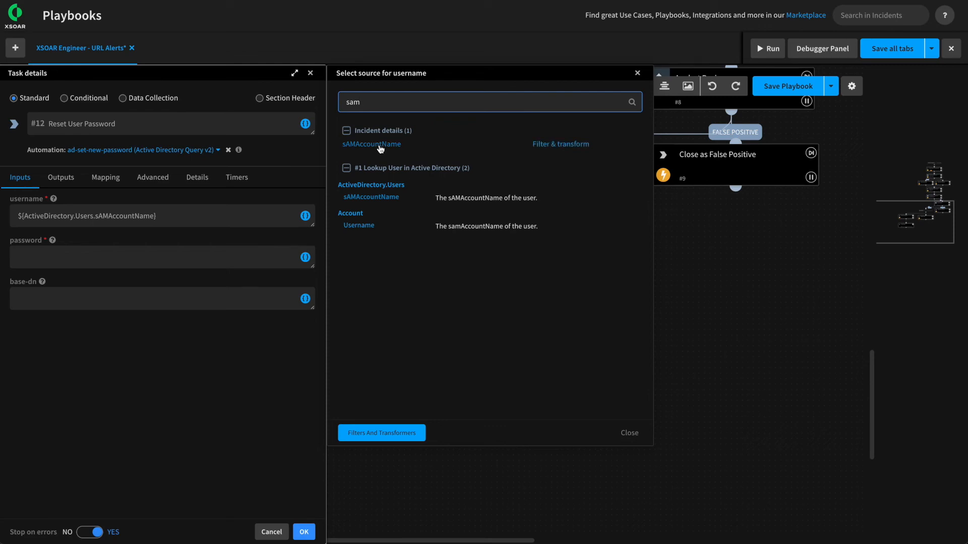
# Set the password input to Generate Password's ${NEW_PASSWORD} and confirm the task.
pyautogui.click(128, 259)
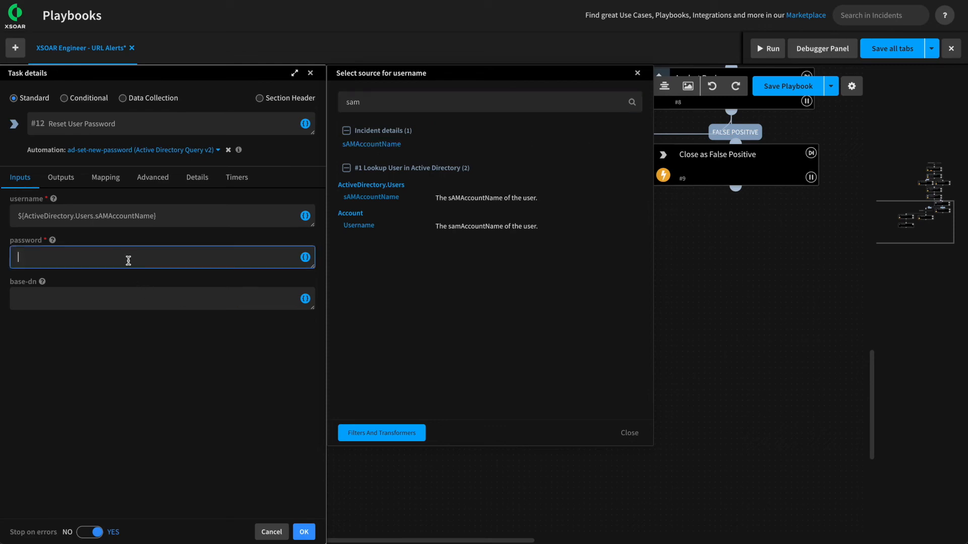
pyautogui.click(305, 257)
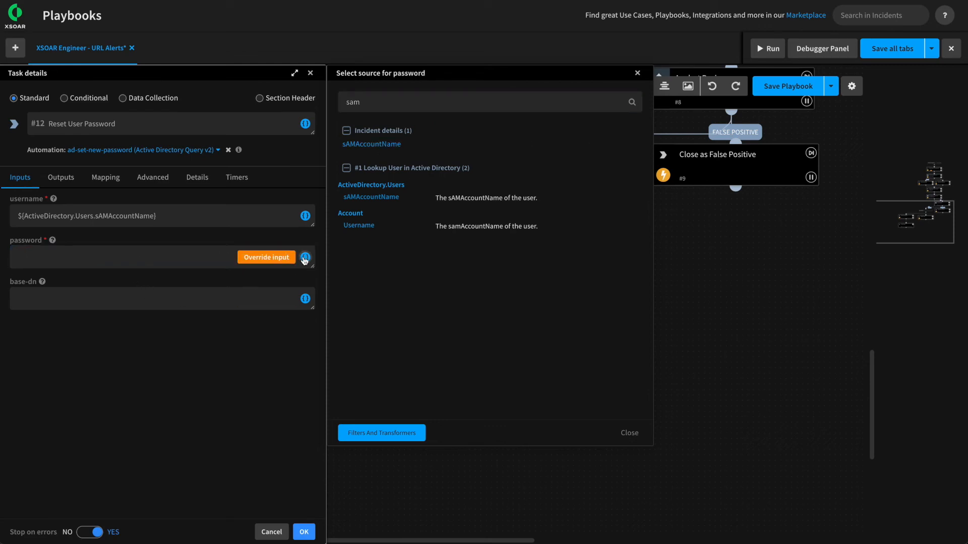
pyautogui.click(623, 429)
pyautogui.click(305, 257)
pyautogui.click(382, 301)
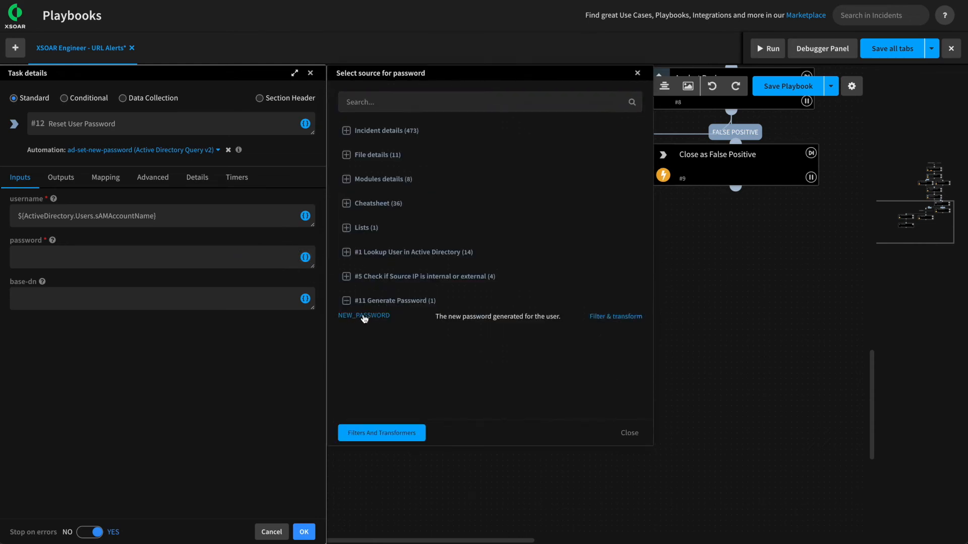
pyautogui.click(366, 318)
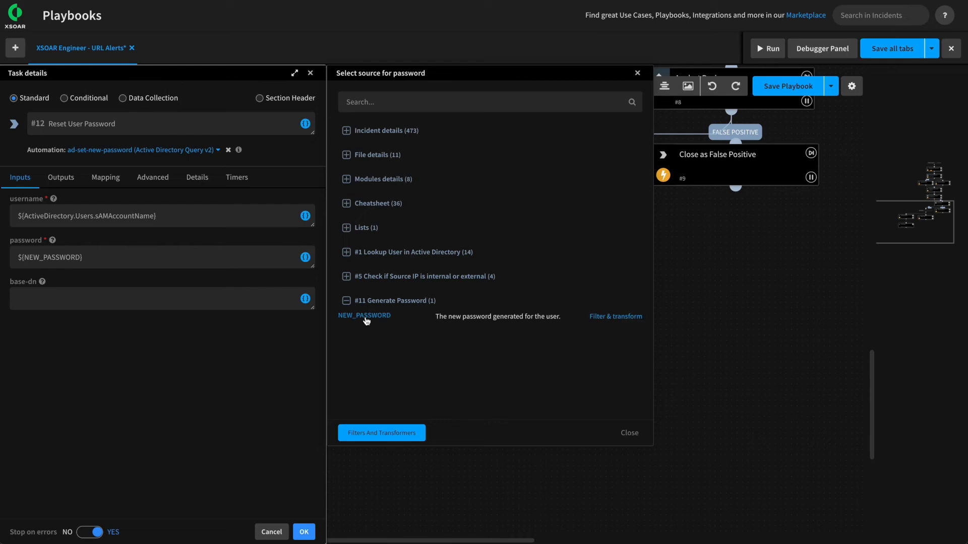
pyautogui.click(632, 434)
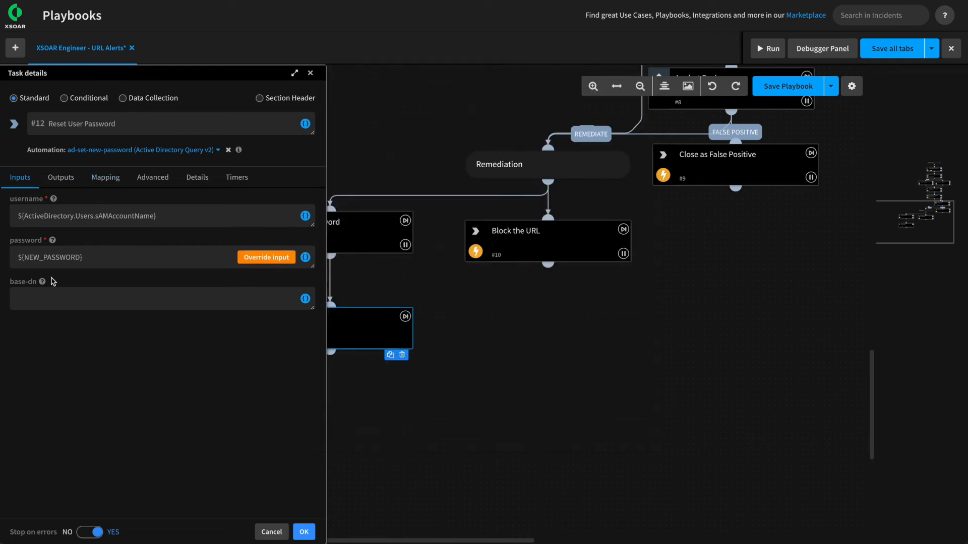
pyautogui.click(302, 532)
pyautogui.moveTo(318, 441); pyautogui.dragTo(323, 383)
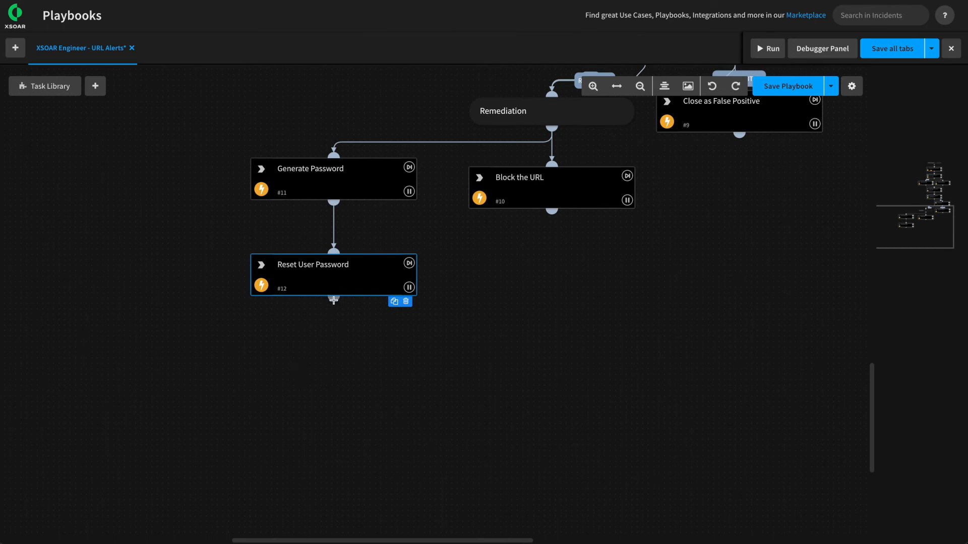
# Add task #13 'Expire Password' after Reset User Password, running ad-expire-password.
pyautogui.moveTo(333, 300); pyautogui.dragTo(334, 340)
pyautogui.tripleClick(119, 124)
pyautogui.write('EWx')
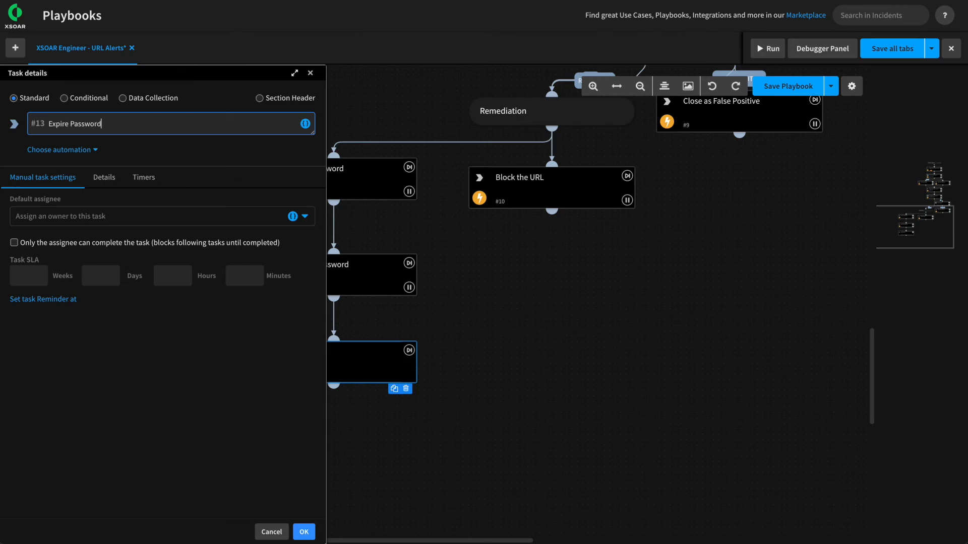
pyautogui.click(51, 150)
pyautogui.write('ad')
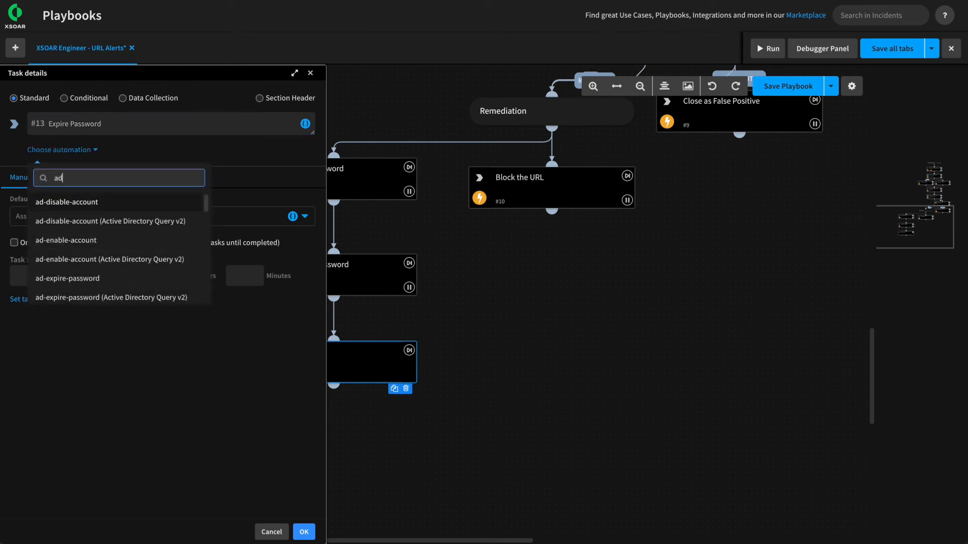
pyautogui.write('-exp')
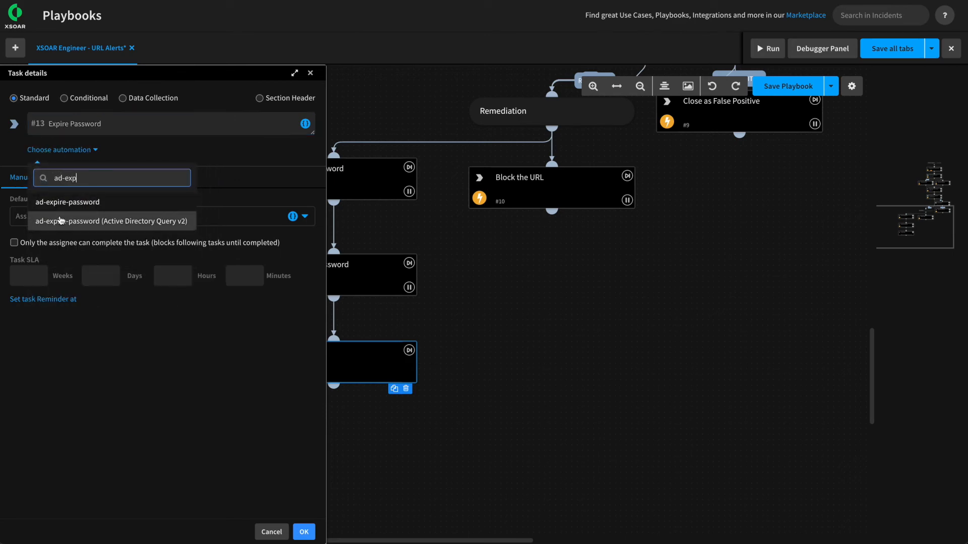
pyautogui.click(79, 220)
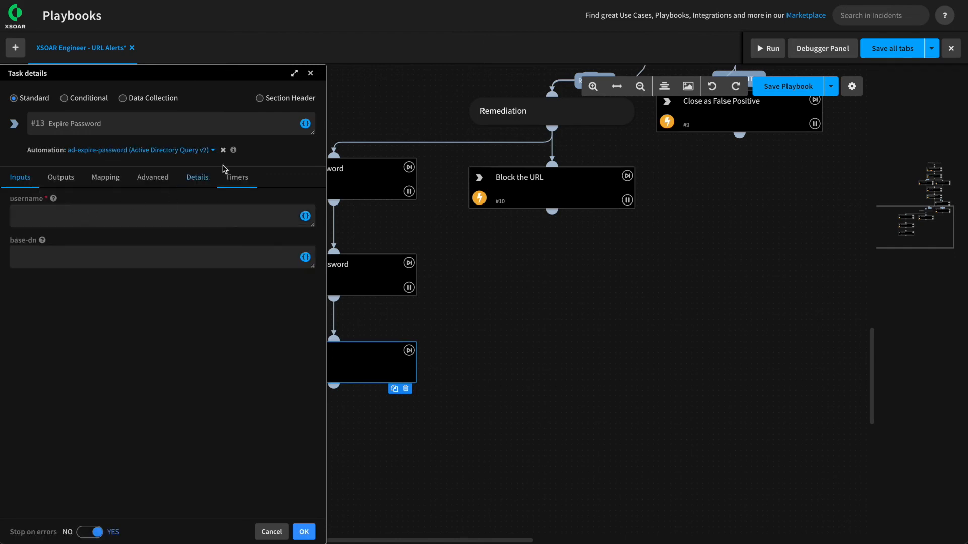
pyautogui.moveTo(233, 151)
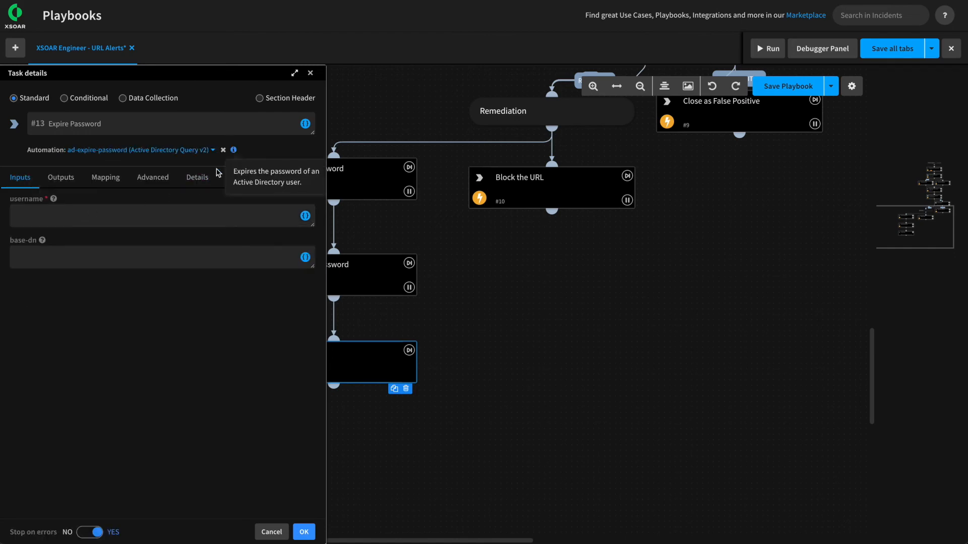
pyautogui.moveTo(54, 200)
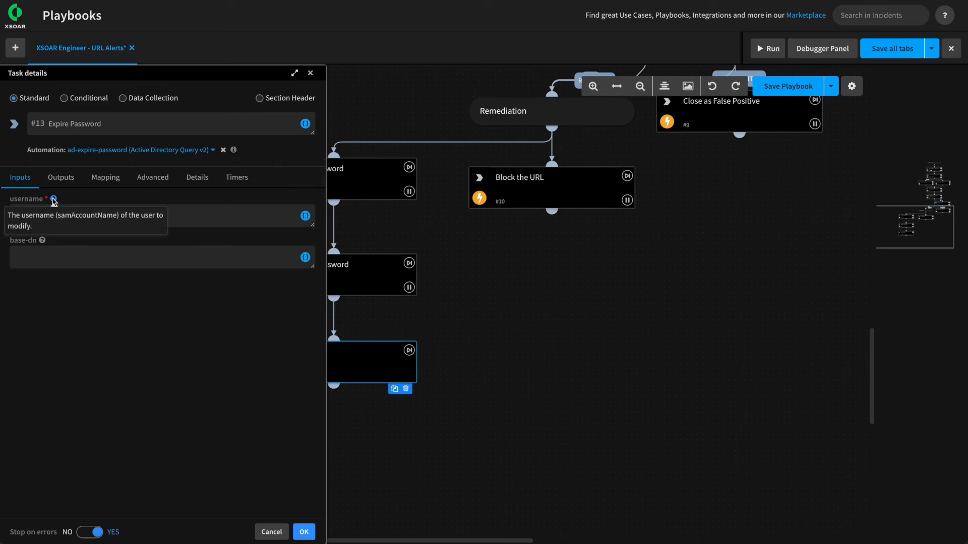
# Map its username input to the Lookup User task's sAMAccountName and confirm the task.
pyautogui.click(305, 215)
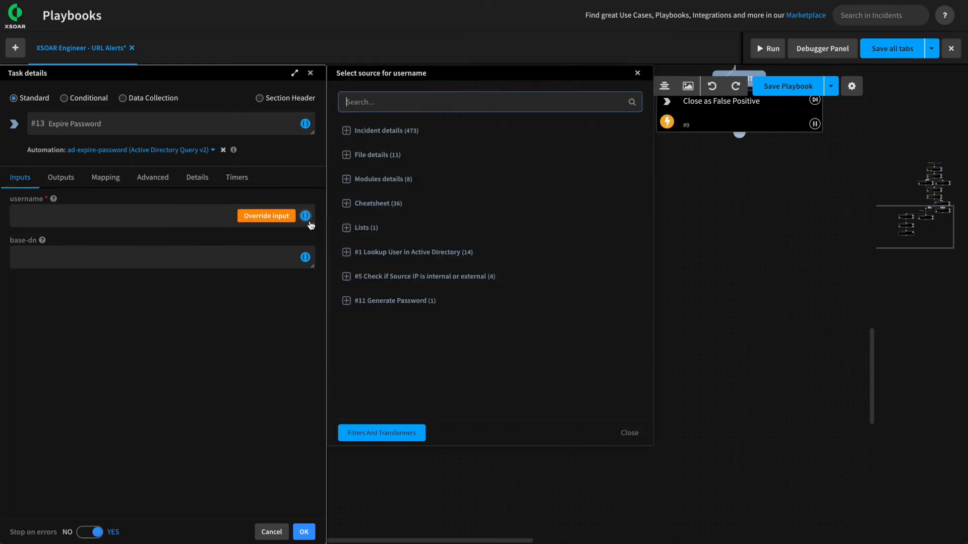
pyautogui.click(363, 252)
pyautogui.click(380, 324)
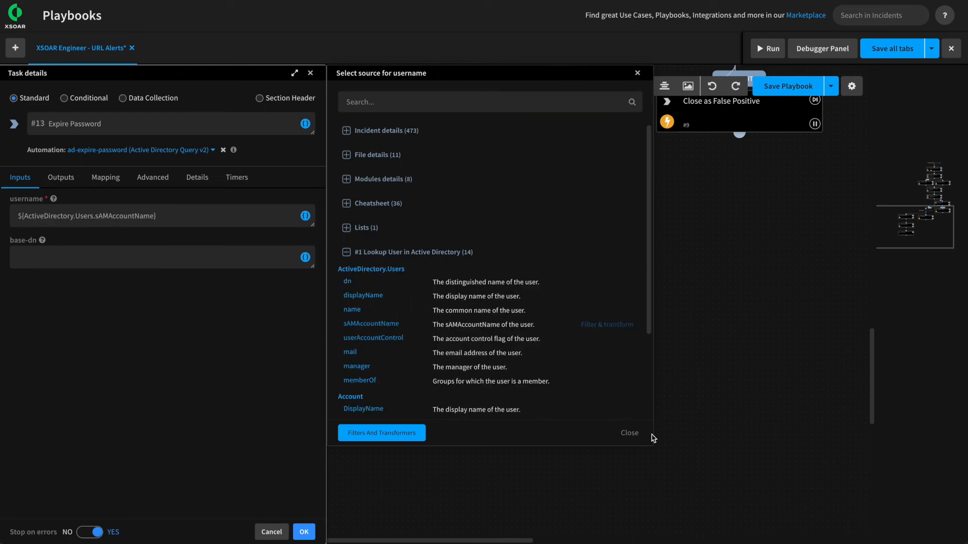
pyautogui.click(629, 433)
pyautogui.click(306, 532)
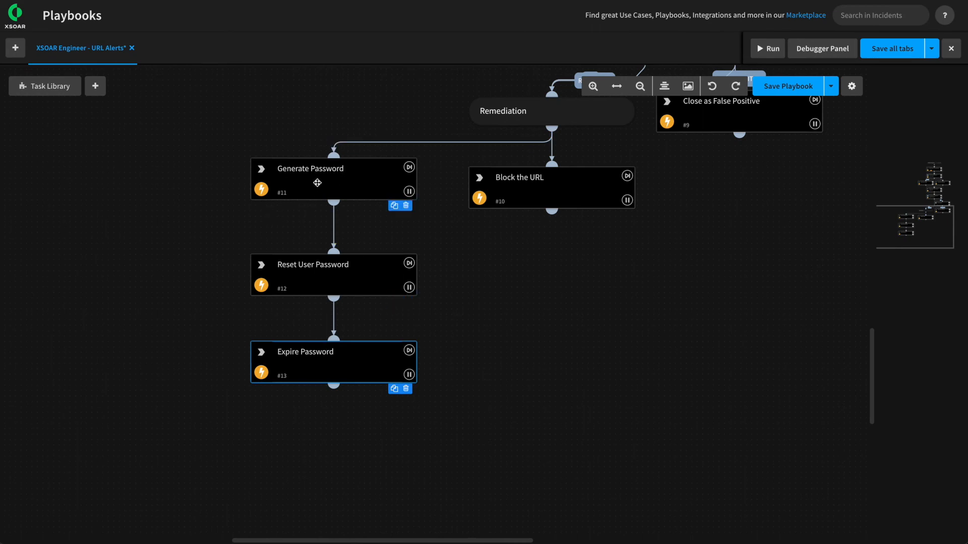
pyautogui.scroll(-3, 437, 229)
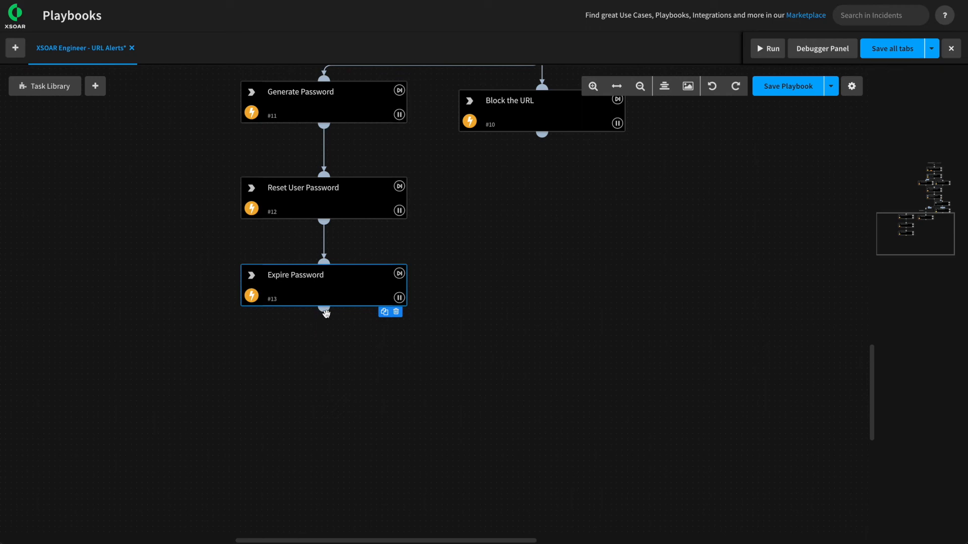
# Add task 'Inform User of Password Reset' after Expire Password and begin its description with 'Source Username:'.
pyautogui.moveTo(324, 309); pyautogui.dragTo(323, 352)
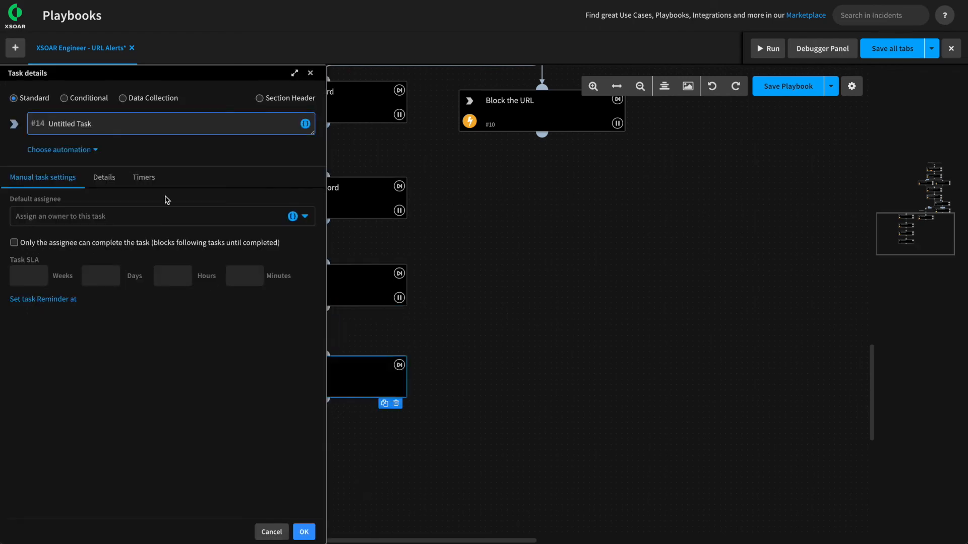
pyautogui.moveTo(116, 129); pyautogui.dragTo(25, 124)
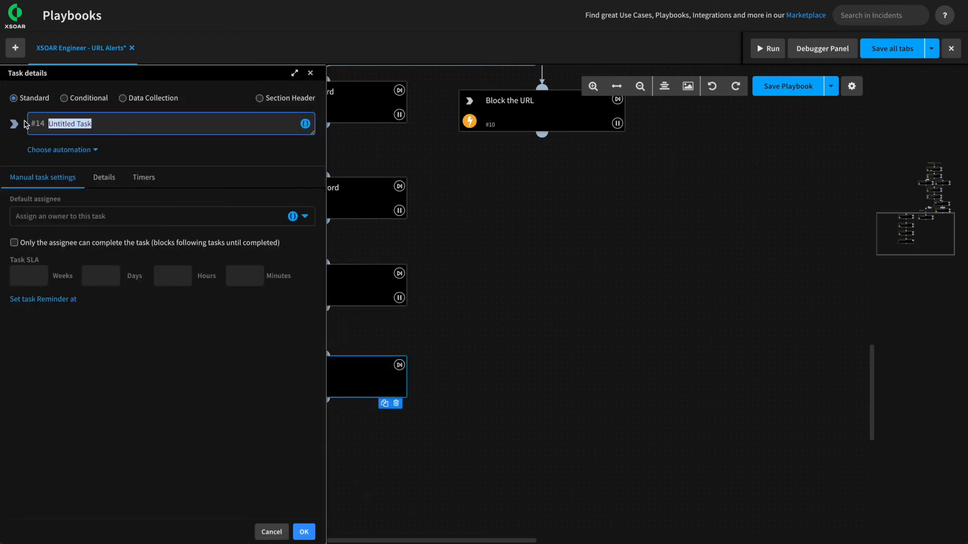
pyautogui.press('BackSpace')
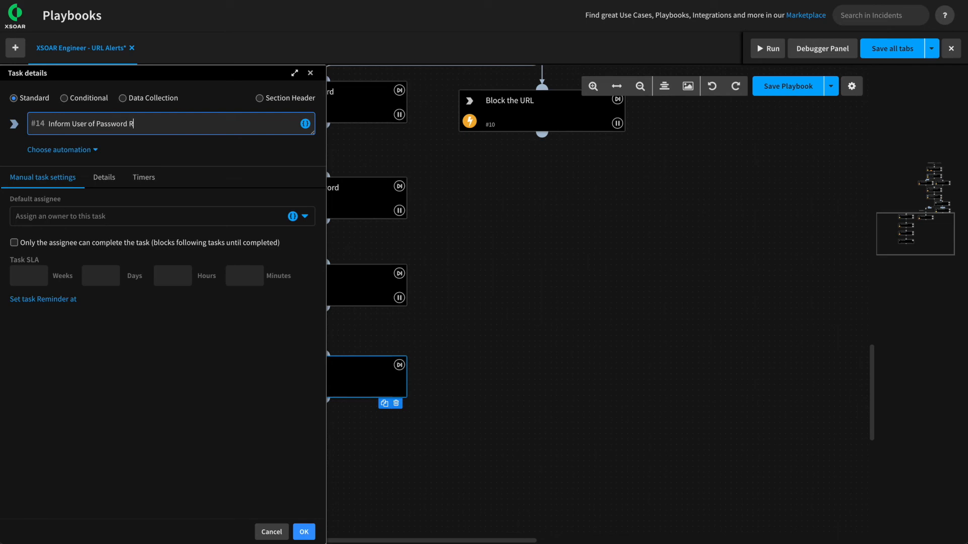
pyautogui.click(96, 177)
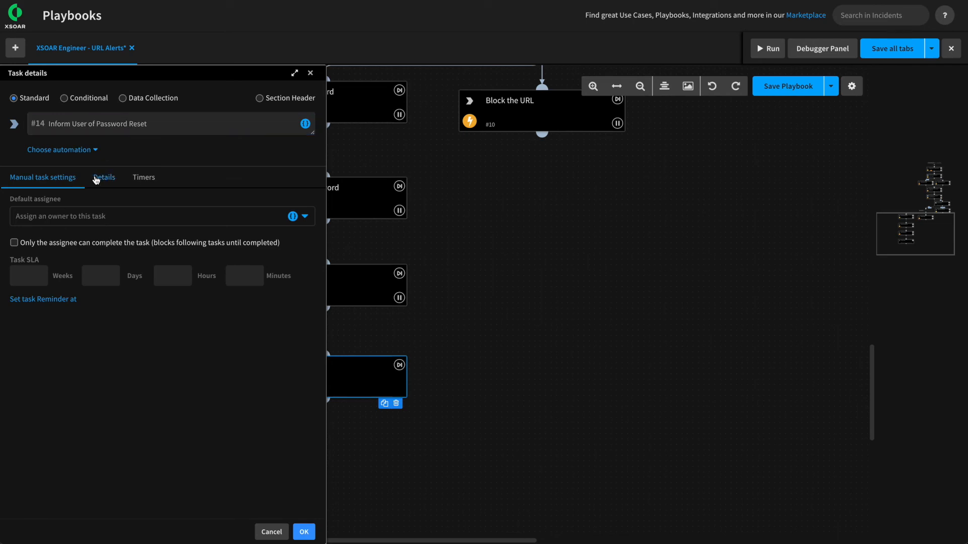
pyautogui.click(41, 267)
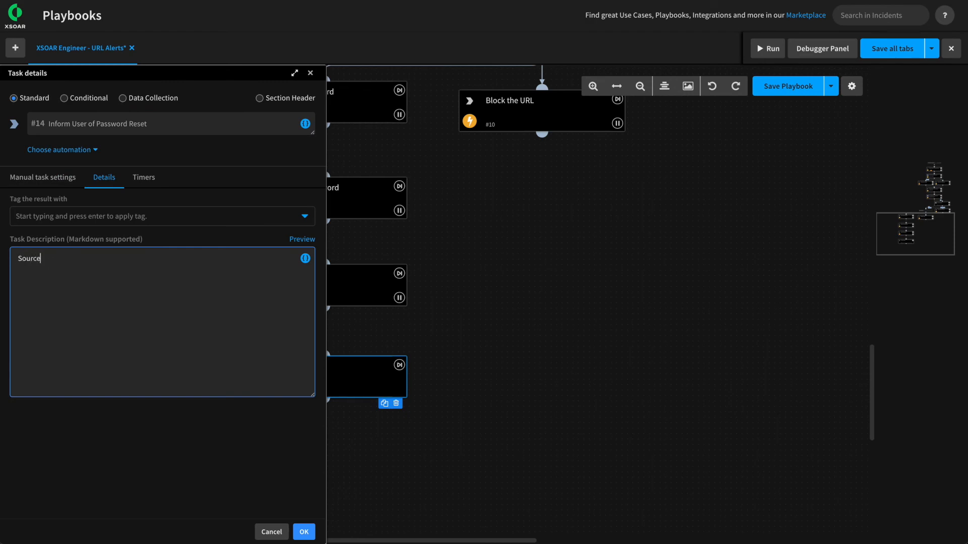
pyautogui.write('Source Username:')
# Insert the ${incident.sourceusername} and ${NEW_PASSWORD} variables into the description and confirm the task.
pyautogui.click(305, 258)
pyautogui.write('source user')
pyautogui.click(383, 146)
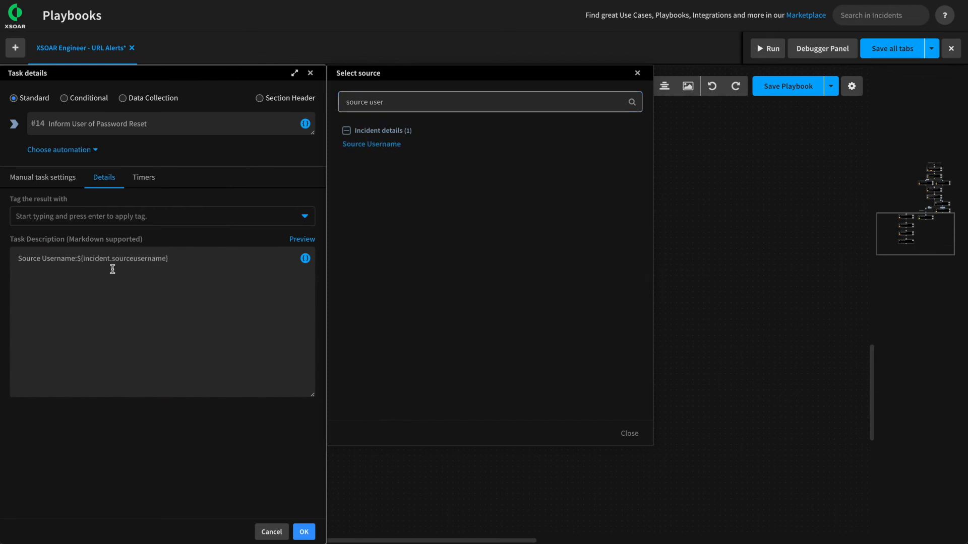
pyautogui.click(78, 259)
pyautogui.click(628, 433)
pyautogui.click(195, 259)
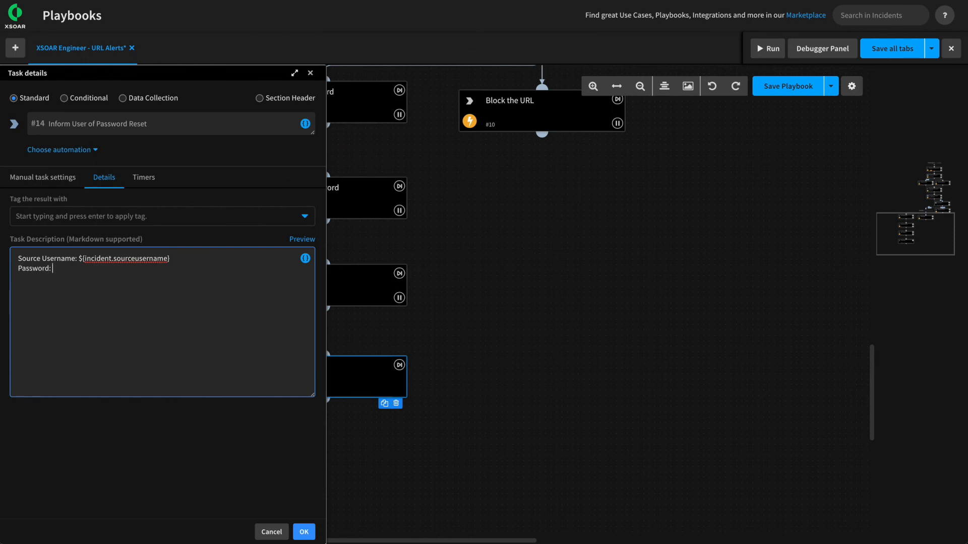
pyautogui.click(305, 258)
pyautogui.click(378, 301)
pyautogui.click(365, 316)
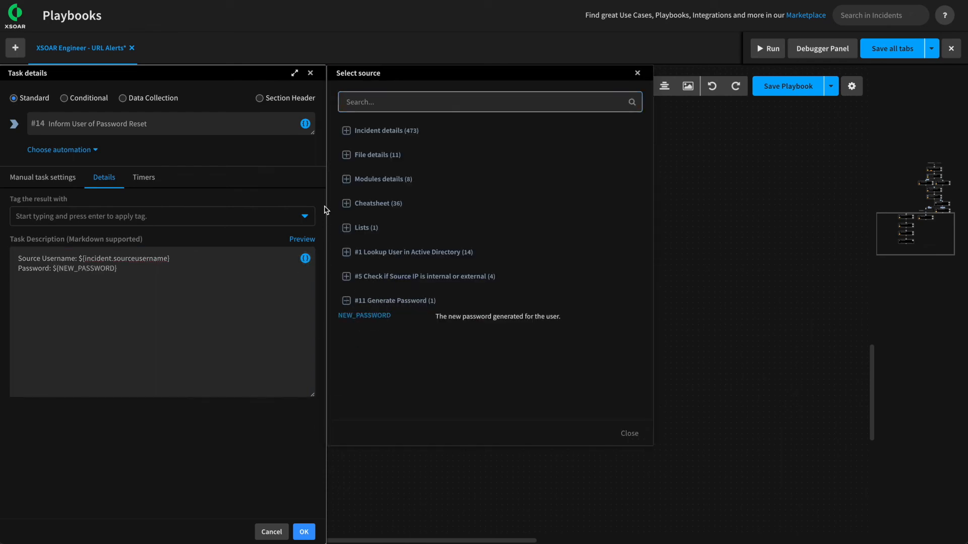
pyautogui.click(305, 240)
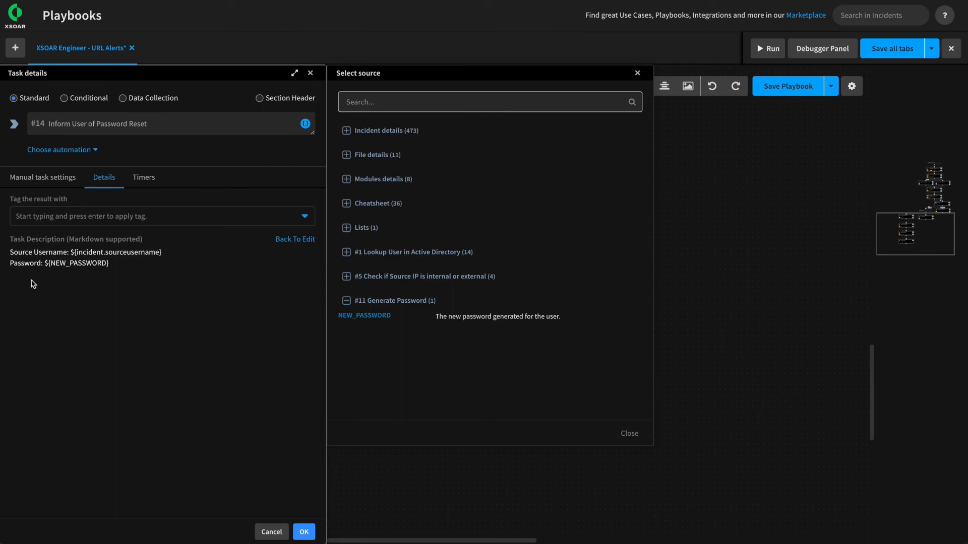
pyautogui.click(304, 532)
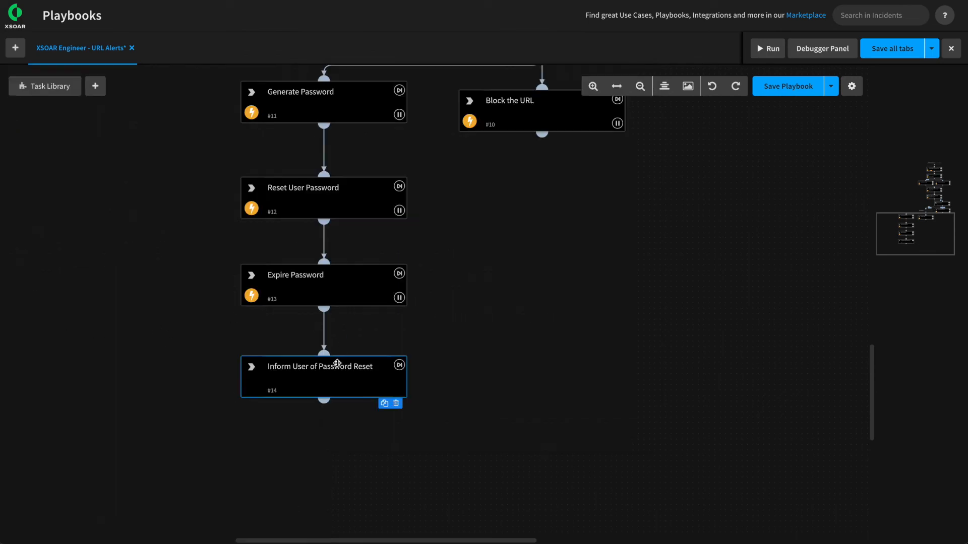
# Add a first description line reading 'Call user and provide password!'.
pyautogui.click(334, 364)
pyautogui.click(104, 177)
pyautogui.click(19, 258)
pyautogui.press('Return')
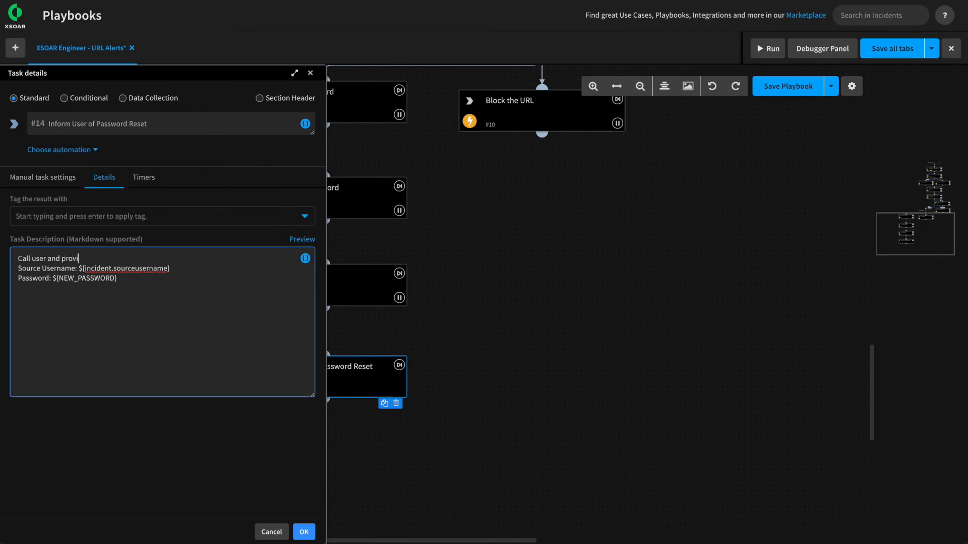
pyautogui.write('Call user and provide password!')
pyautogui.press('Return')
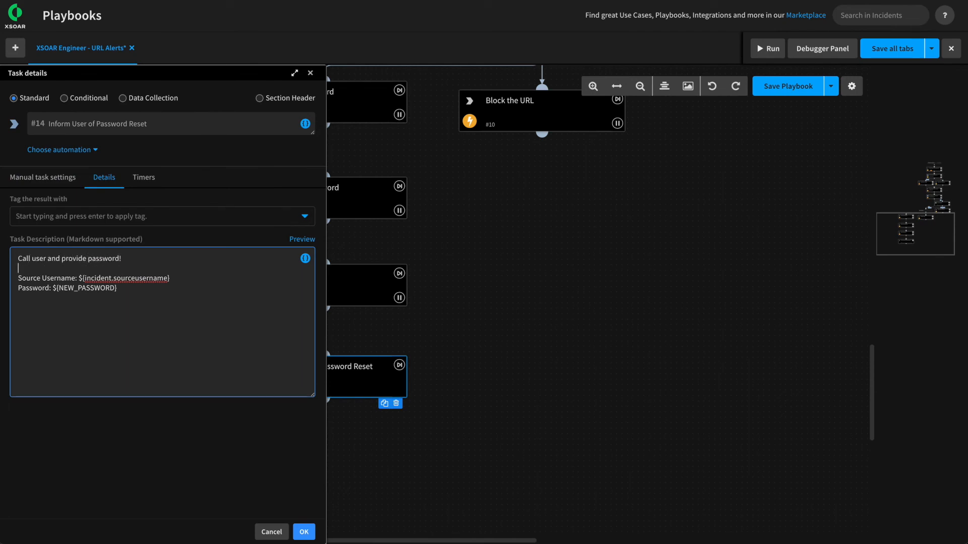
pyautogui.click(304, 532)
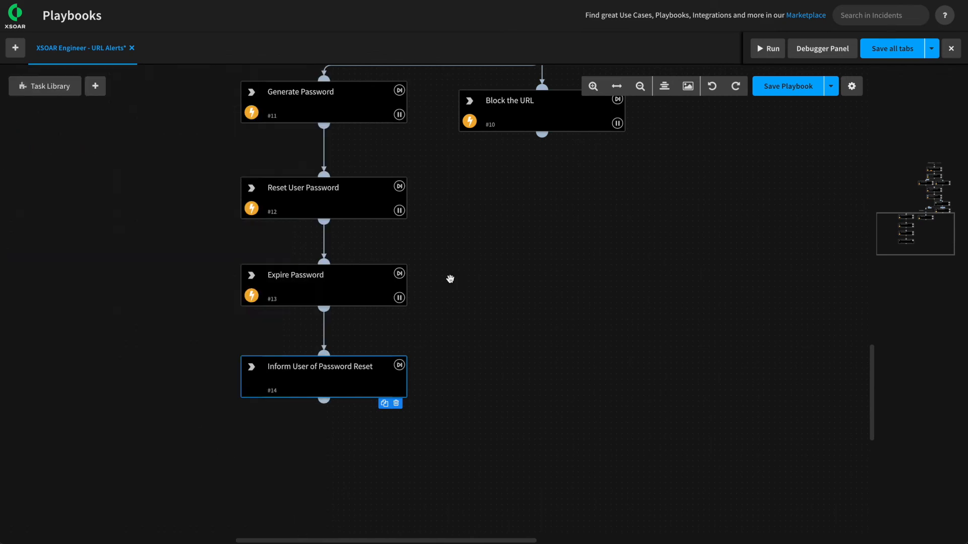
# Add a Done section header after Inform User of Password Reset.
pyautogui.click(523, 261)
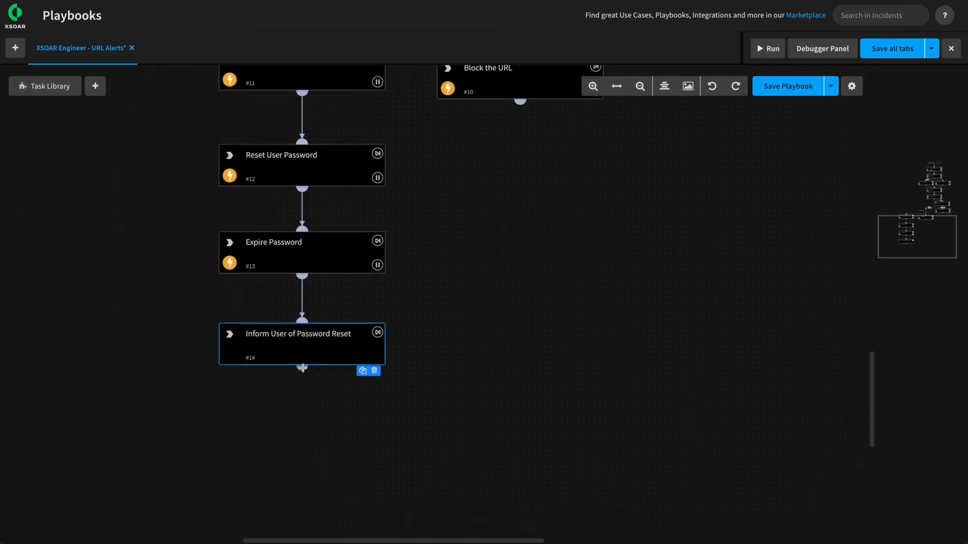
pyautogui.moveTo(301, 368); pyautogui.dragTo(403, 438)
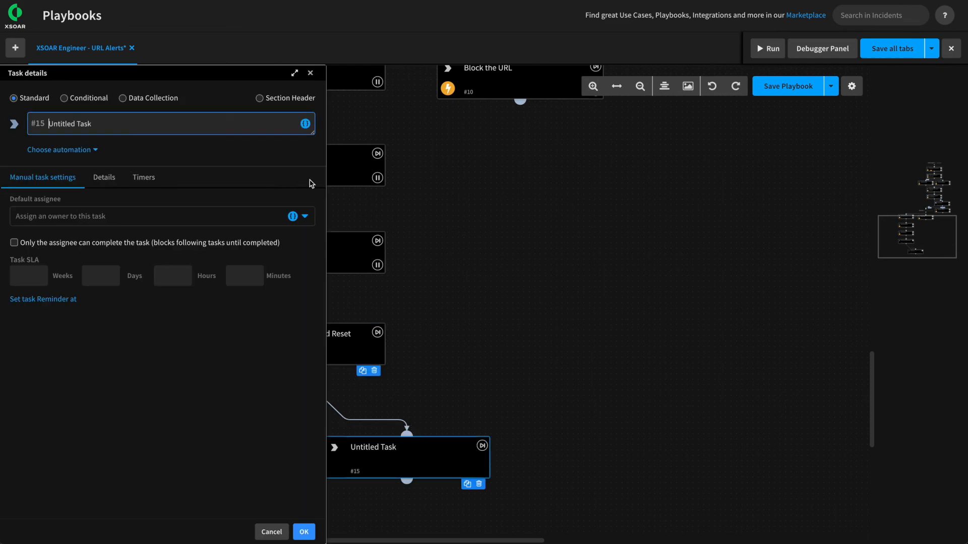
pyautogui.click(260, 98)
pyautogui.tripleClick(143, 126)
pyautogui.write('Done')
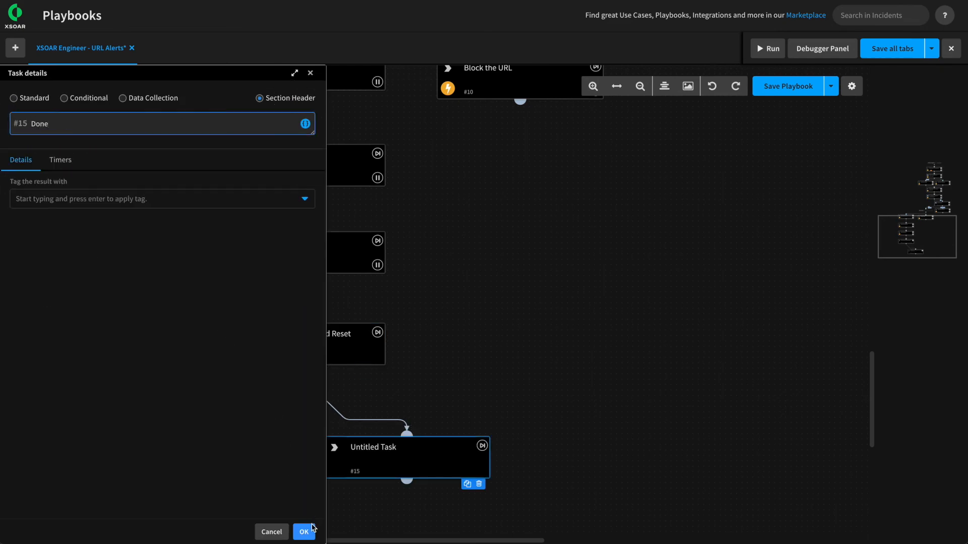
pyautogui.click(313, 527)
# Connect Block the URL and Close as False Positive to Done, then save and auto-align the playbook.
pyautogui.moveTo(520, 100); pyautogui.dragTo(455, 410)
pyautogui.moveTo(623, 257); pyautogui.dragTo(510, 341)
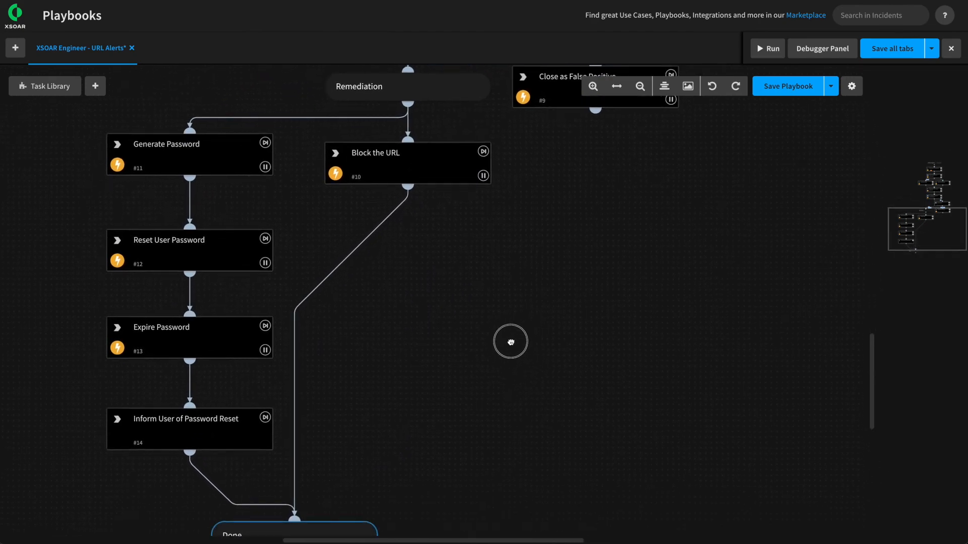
pyautogui.moveTo(595, 111); pyautogui.dragTo(304, 509)
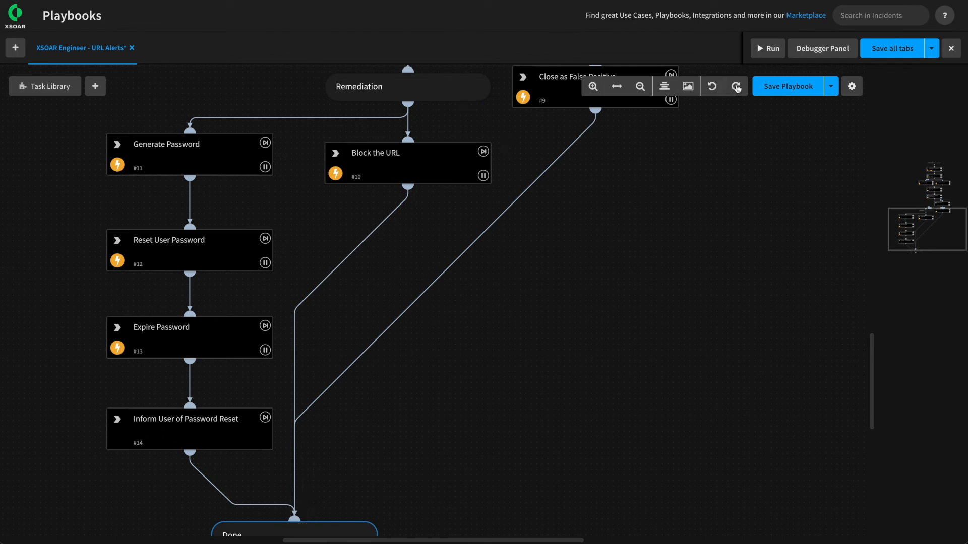
pyautogui.click(784, 86)
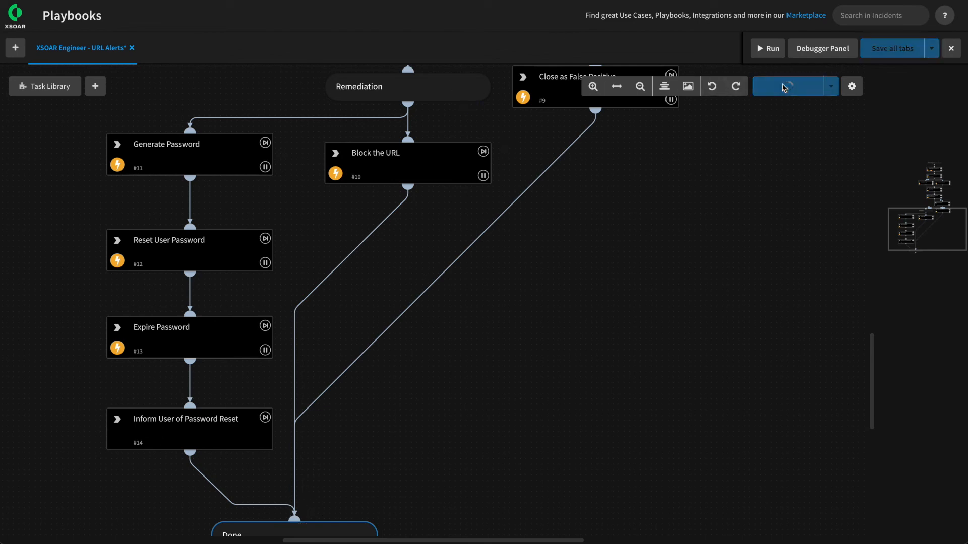
pyautogui.click(665, 87)
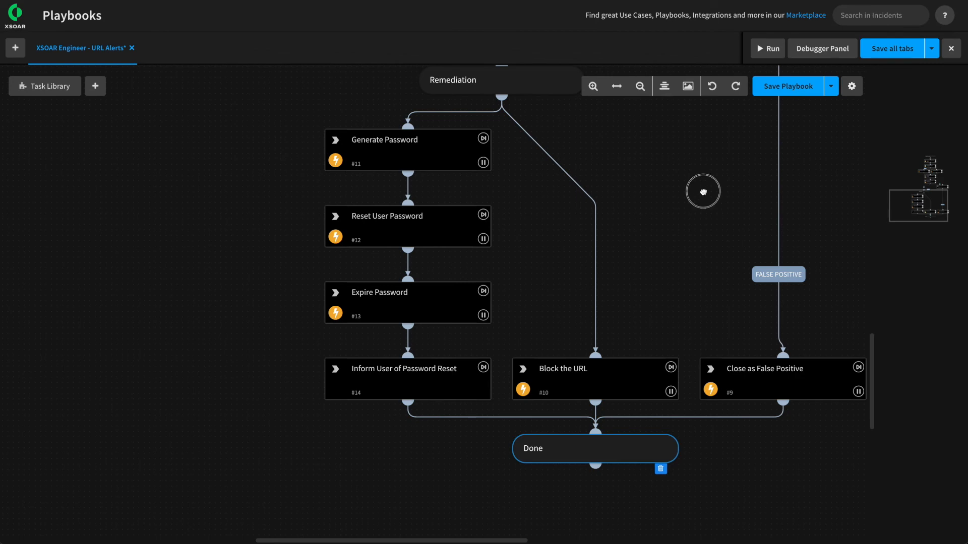
pyautogui.click(764, 95)
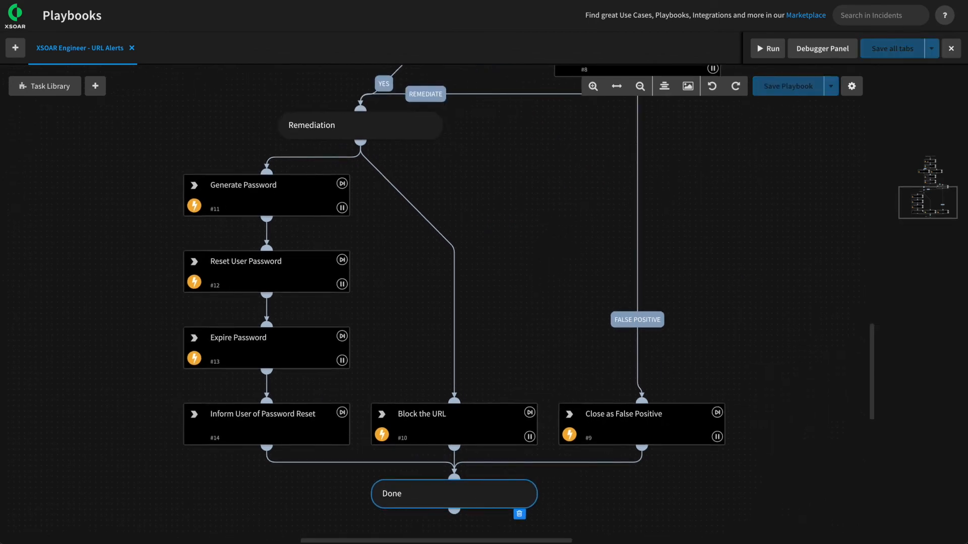
# Remove the hard-coded email override from the Lookup User in Active Directory task's inputs.
pyautogui.scroll(10, 454, 302)
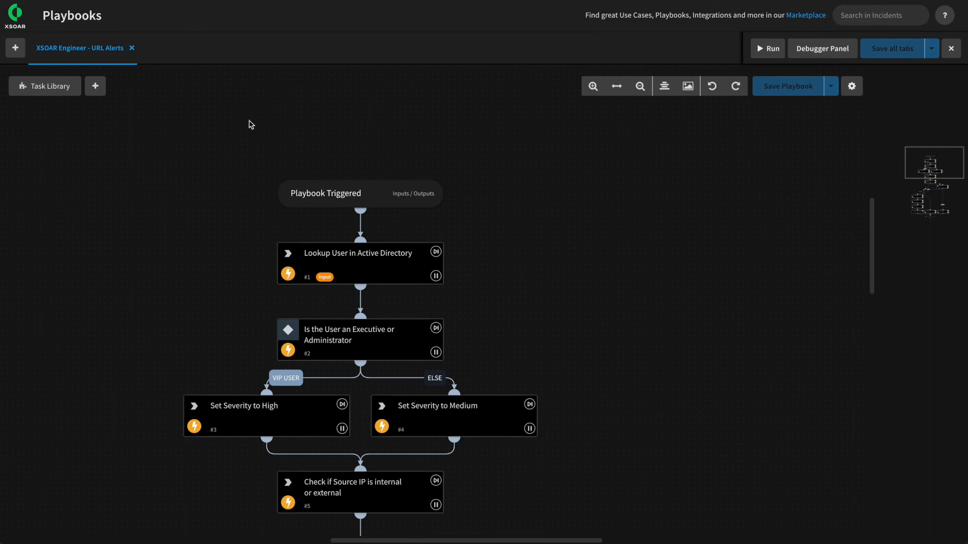
pyautogui.click(355, 261)
pyautogui.scroll(-2, 161, 259)
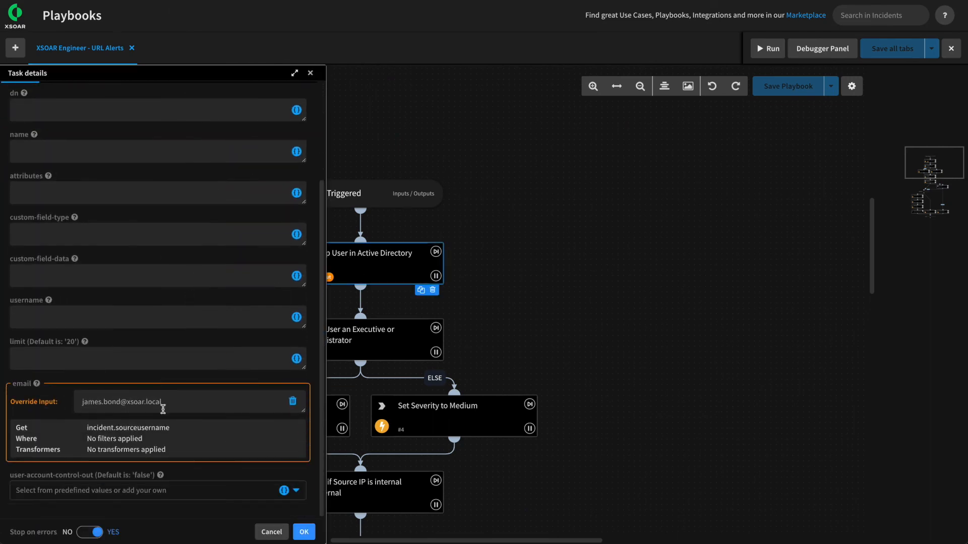
pyautogui.click(293, 401)
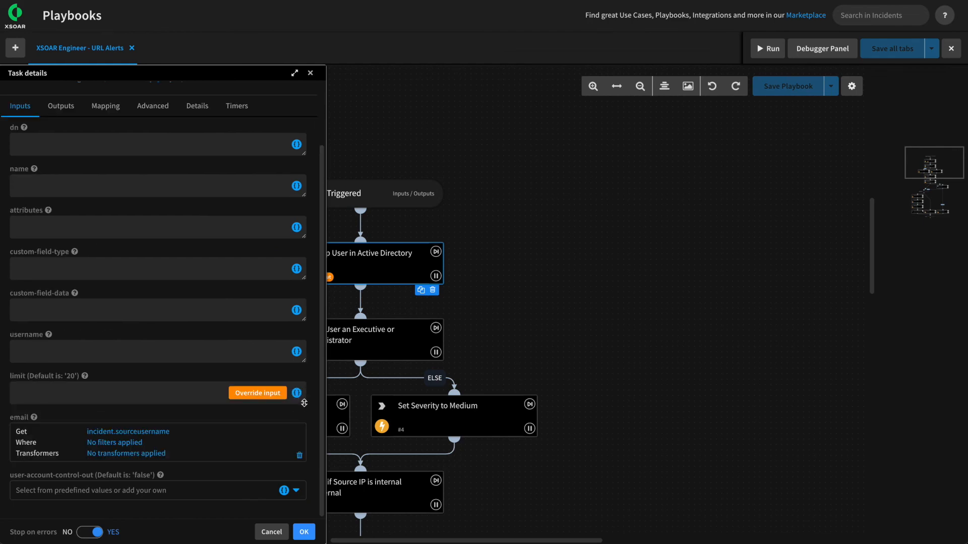
pyautogui.click(304, 532)
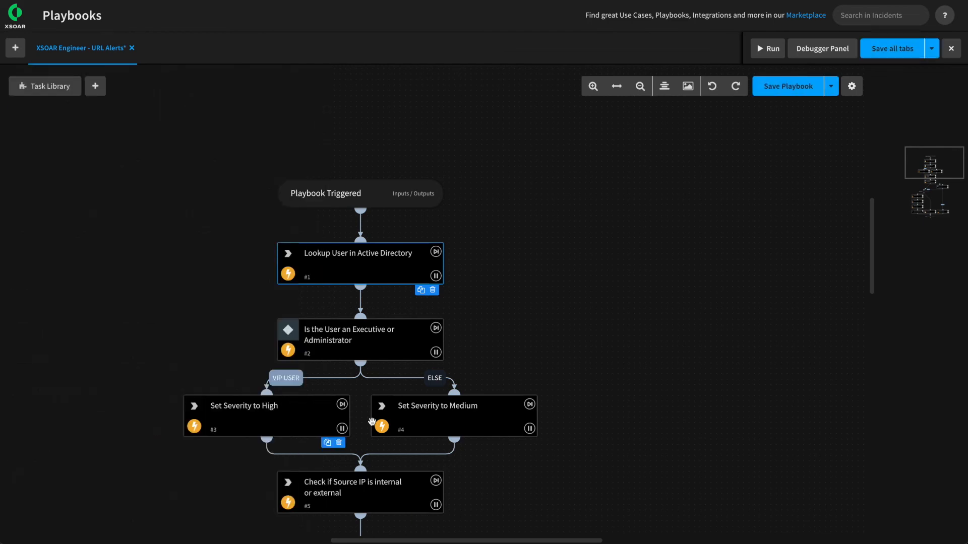
# Pan and scroll the canvas down to the Remediation section and its password tasks.
pyautogui.moveTo(522, 281); pyautogui.dragTo(546, 199)
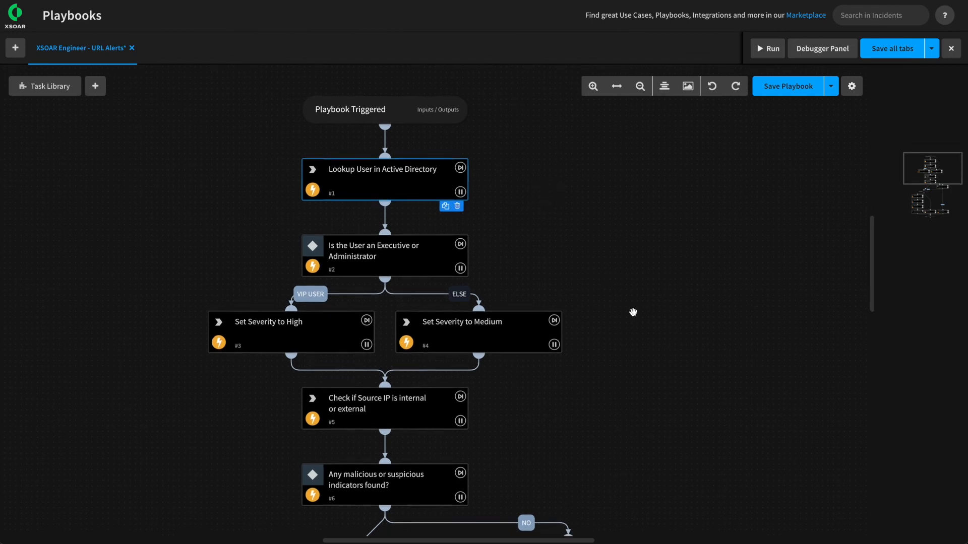
pyautogui.scroll(-1, 630, 312)
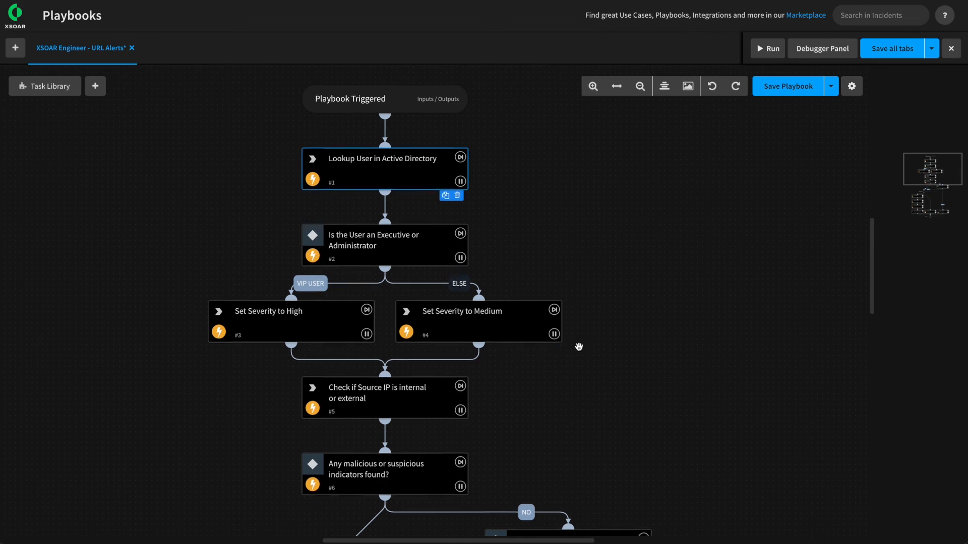
pyautogui.scroll(-3, 594, 358)
pyautogui.scroll(-4, 544, 367)
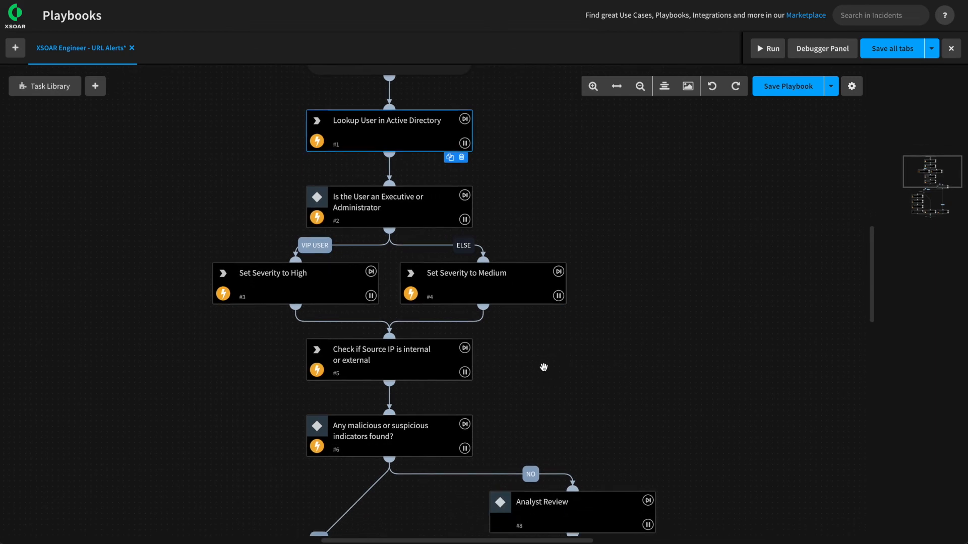
pyautogui.scroll(-4, 201, 361)
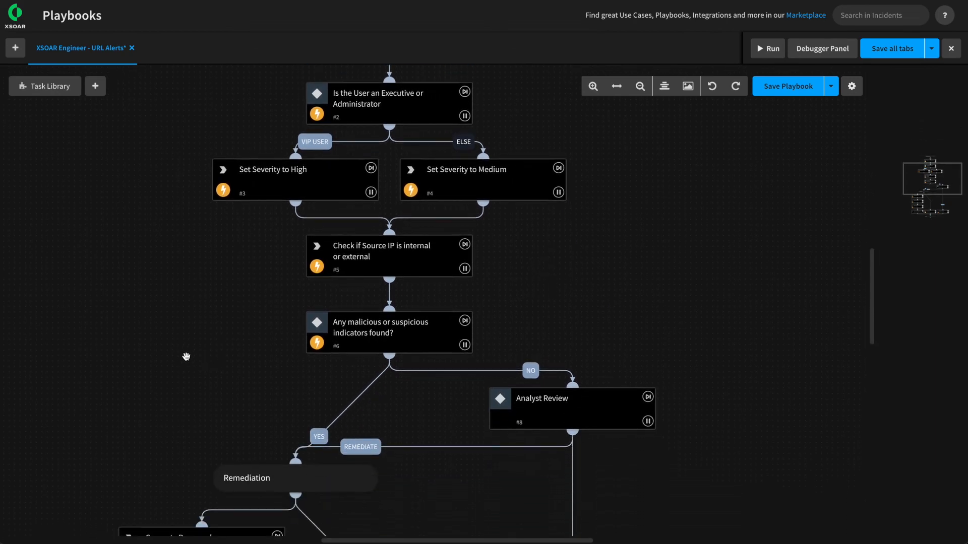
pyautogui.scroll(-10, 186, 357)
pyautogui.scroll(-5, 188, 356)
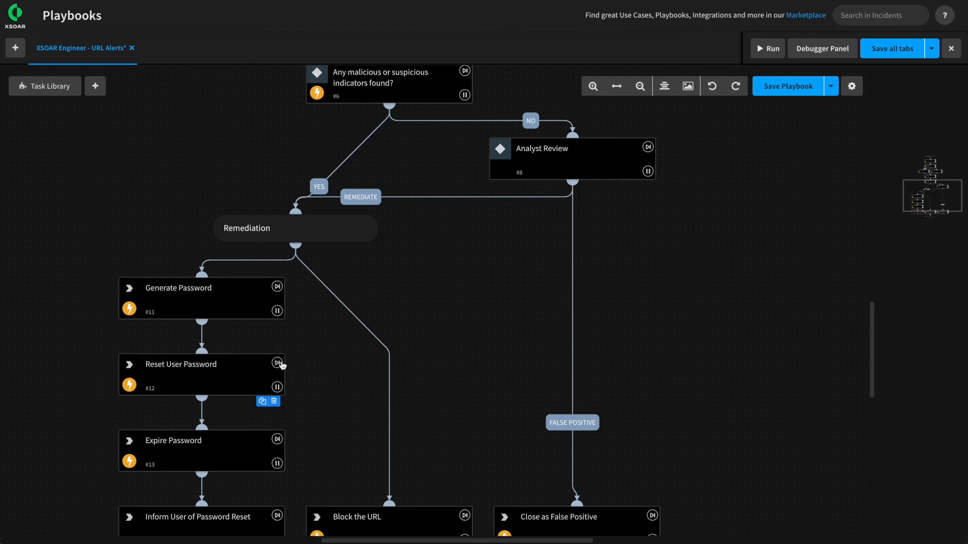
# Mark Reset User Password, Expire Password and Block the URL to be skipped.
pyautogui.click(277, 363)
pyautogui.click(278, 439)
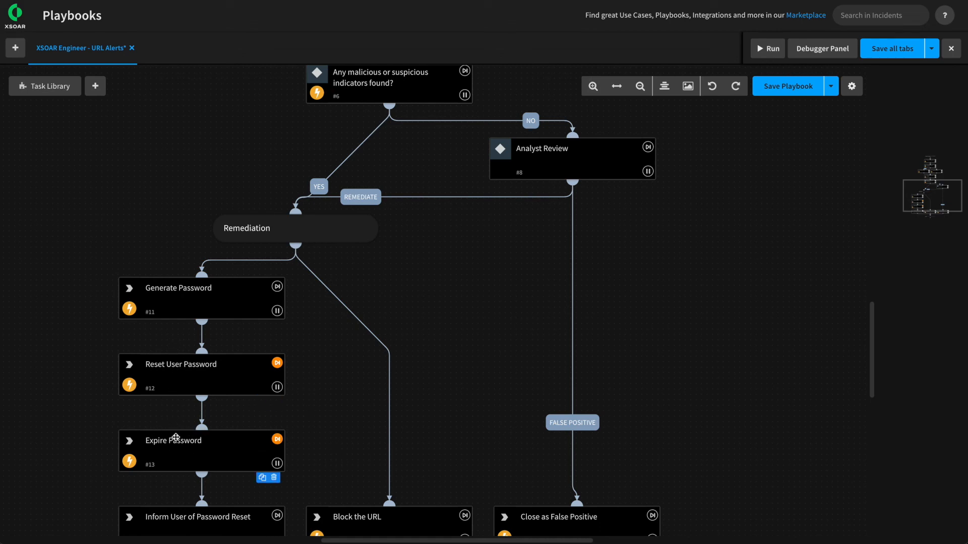
pyautogui.scroll(-1, 353, 395)
pyautogui.scroll(-2, 353, 395)
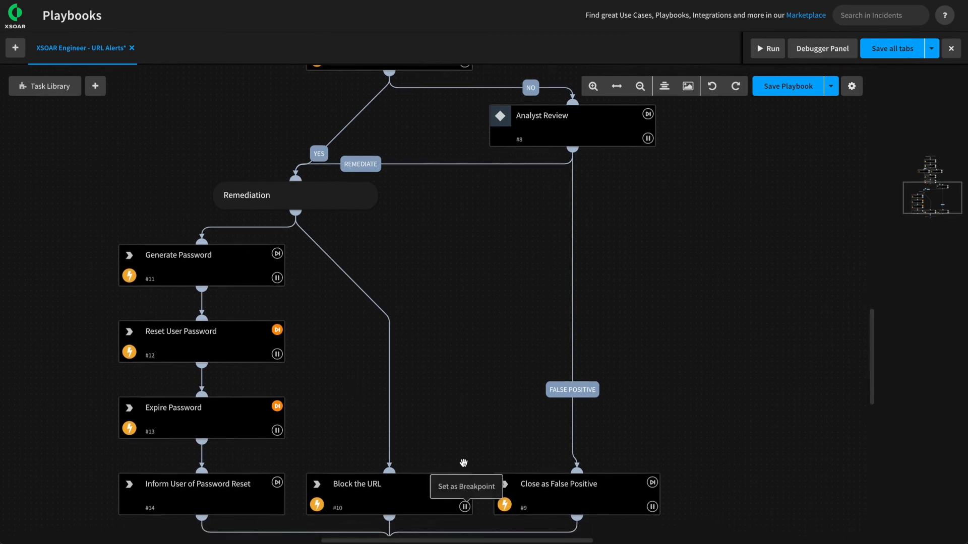
pyautogui.click(464, 482)
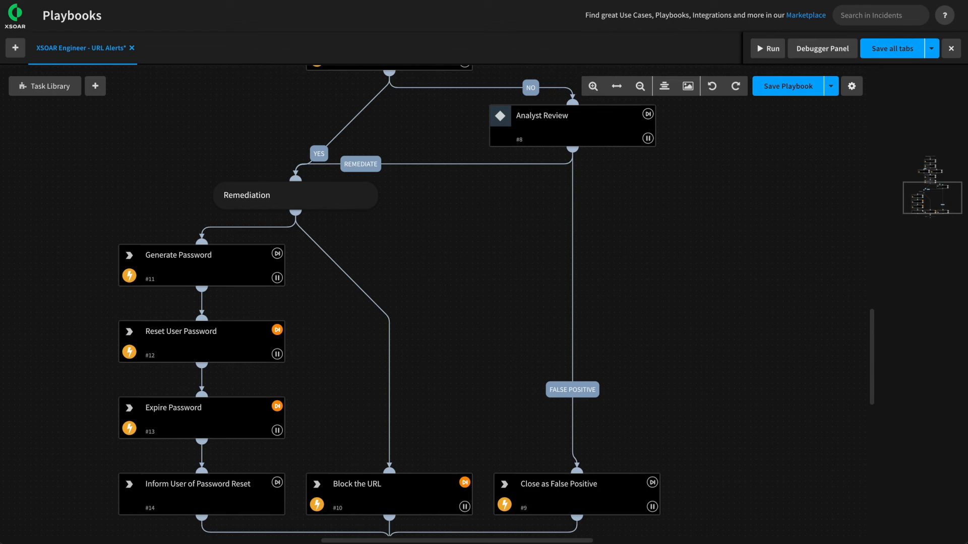
# Open the Debugger Panel using alert #564 URL Allowed as test data.
pyautogui.click(822, 49)
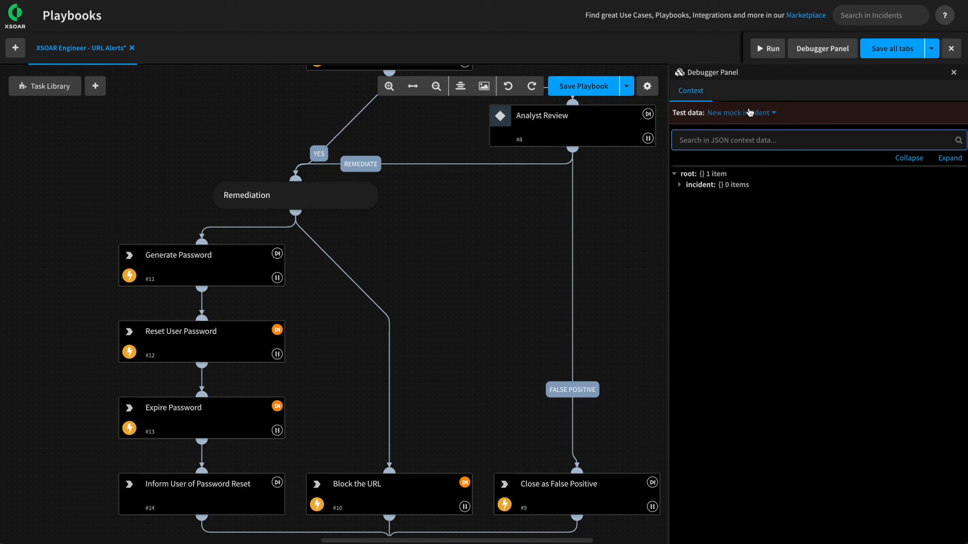
pyautogui.click(749, 114)
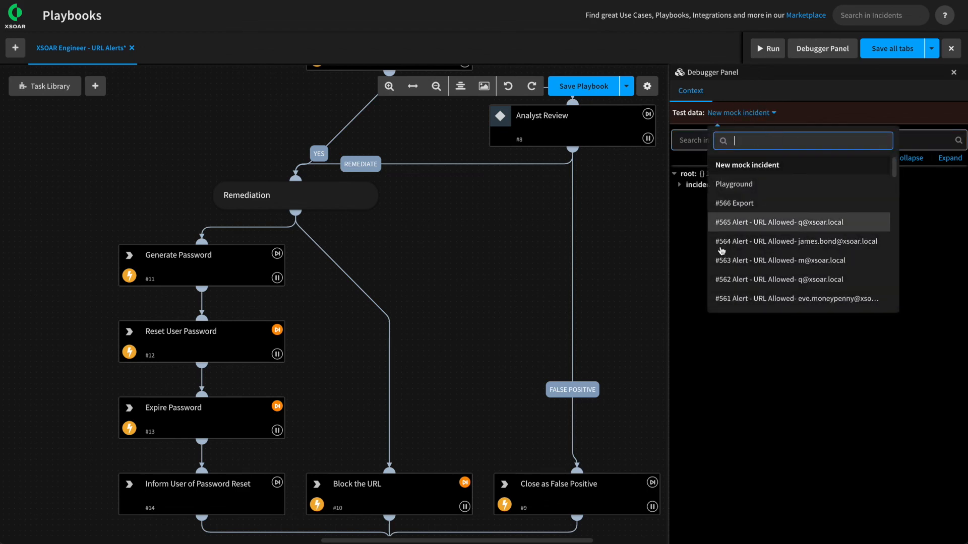
pyautogui.click(754, 244)
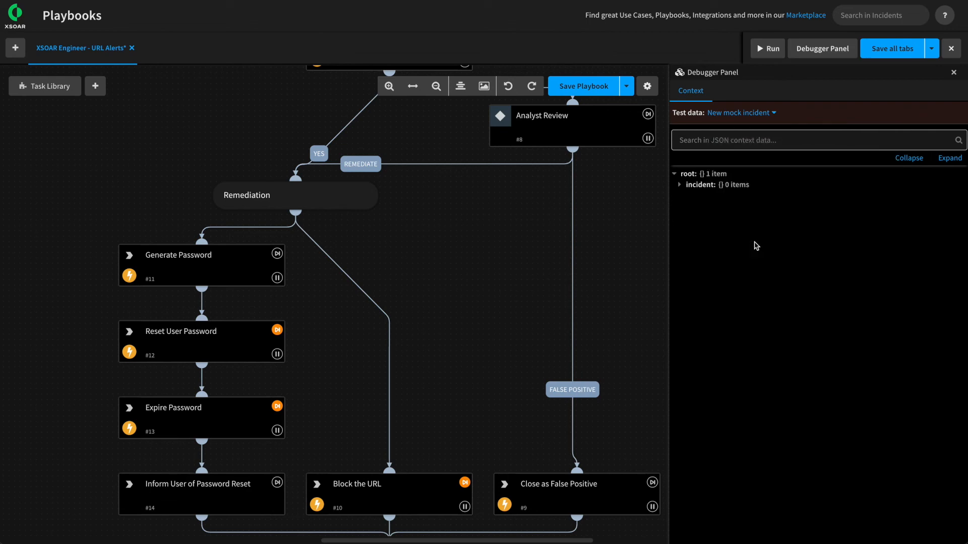
# Run the debugger and review the Lookup User, Set Severity to High and source IP check results.
pyautogui.click(769, 48)
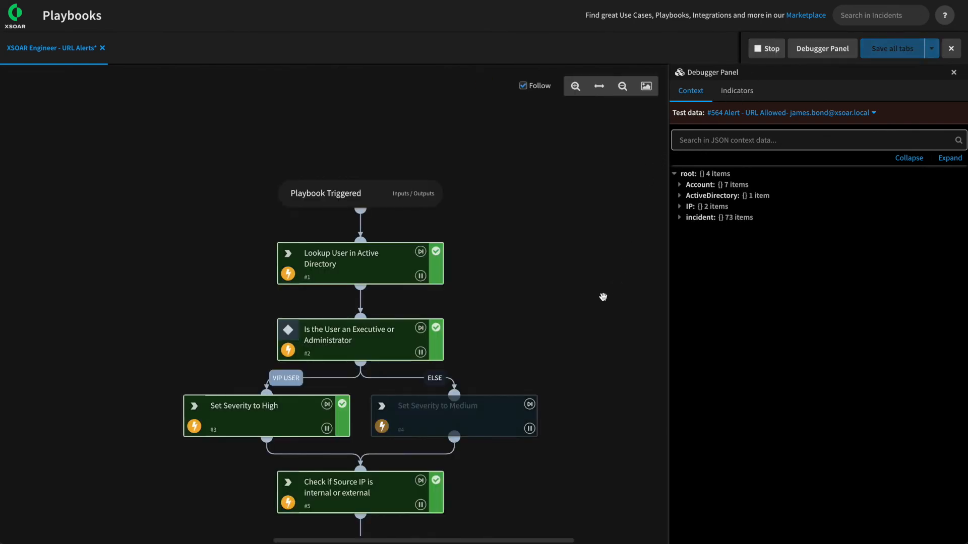
pyautogui.click(351, 147)
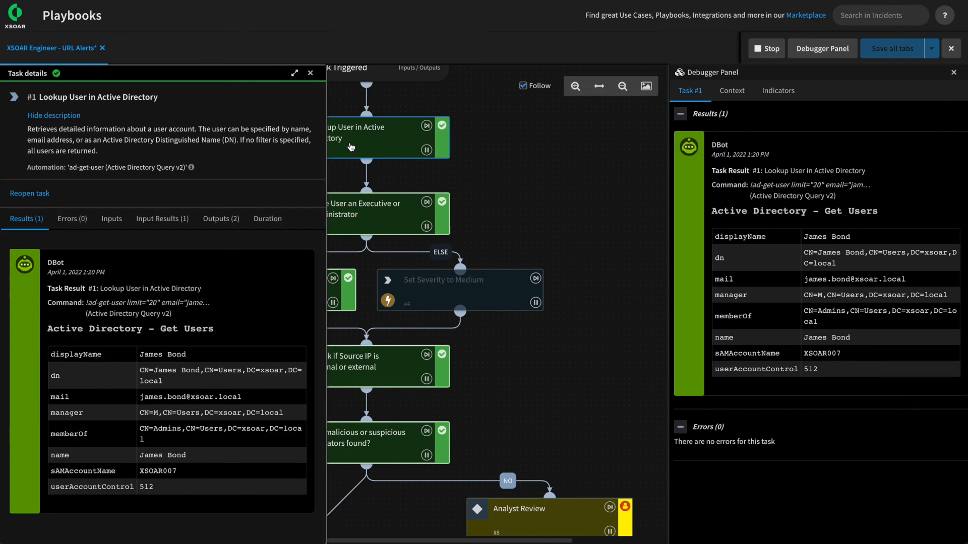
pyautogui.click(312, 72)
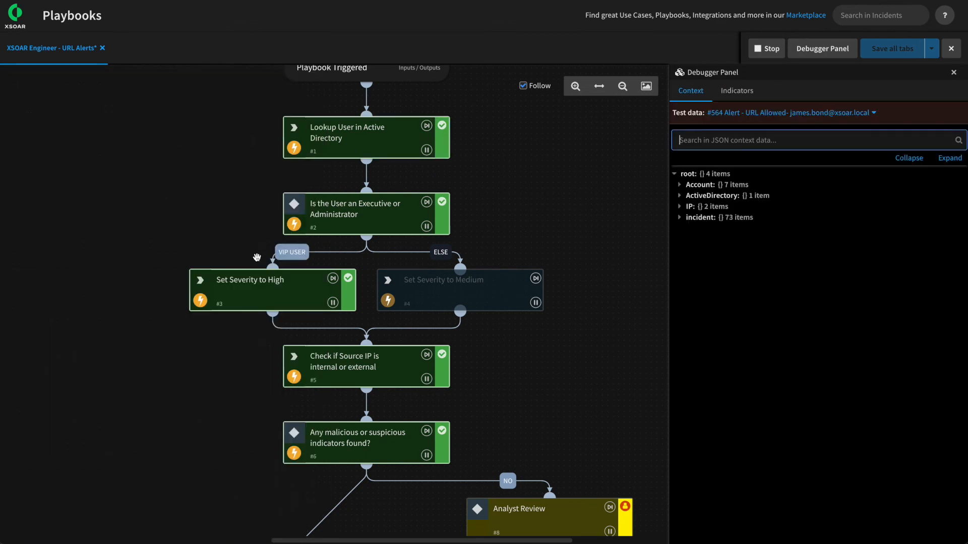
pyautogui.click(217, 282)
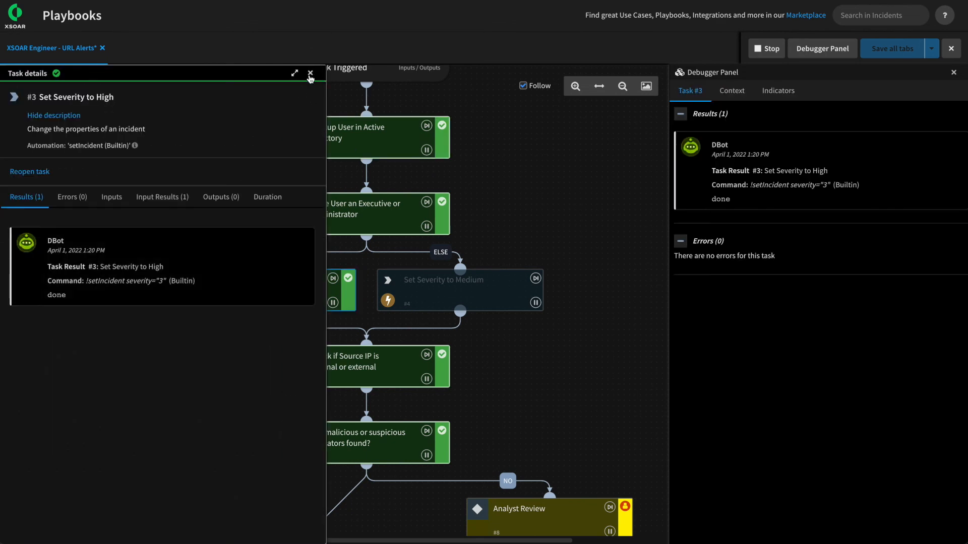
pyautogui.click(310, 73)
pyautogui.click(343, 363)
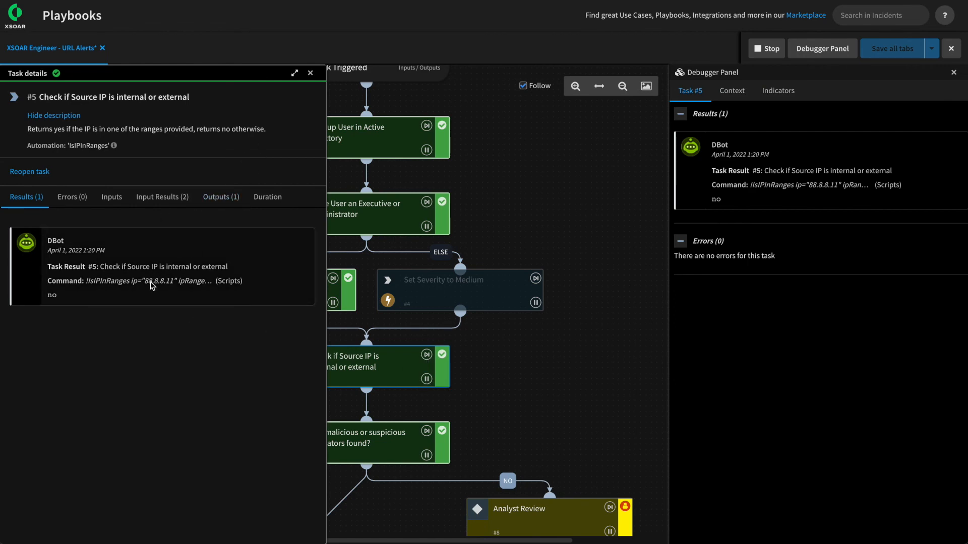
pyautogui.doubleClick(55, 295)
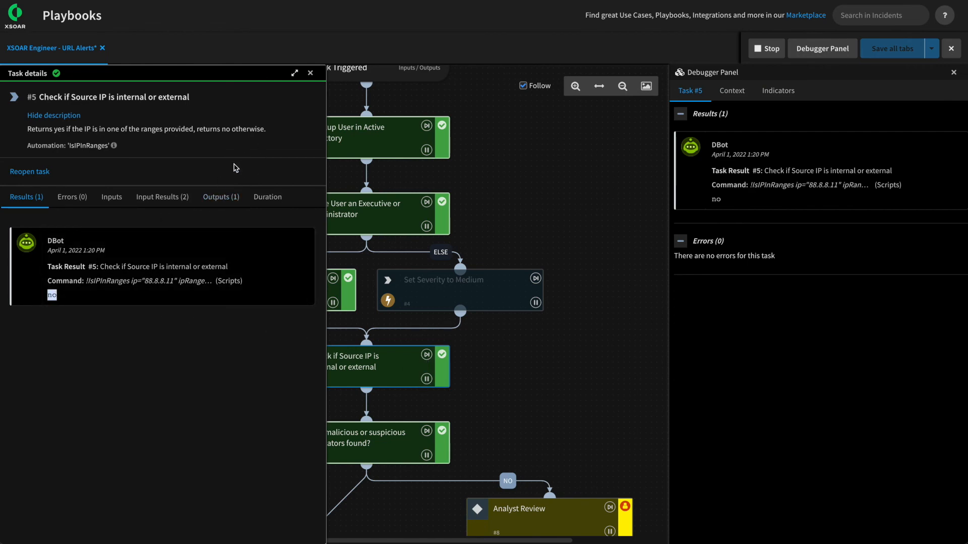
pyautogui.click(309, 72)
pyautogui.scroll(-3, 553, 317)
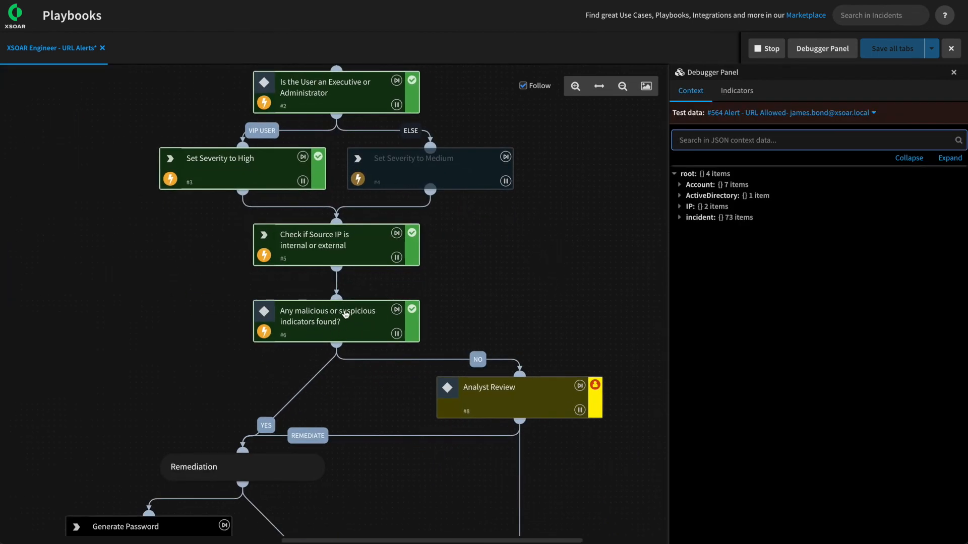
# Complete Analyst Review with Remediate, then pan to the Remediation branch ending at Done.
pyautogui.click(521, 404)
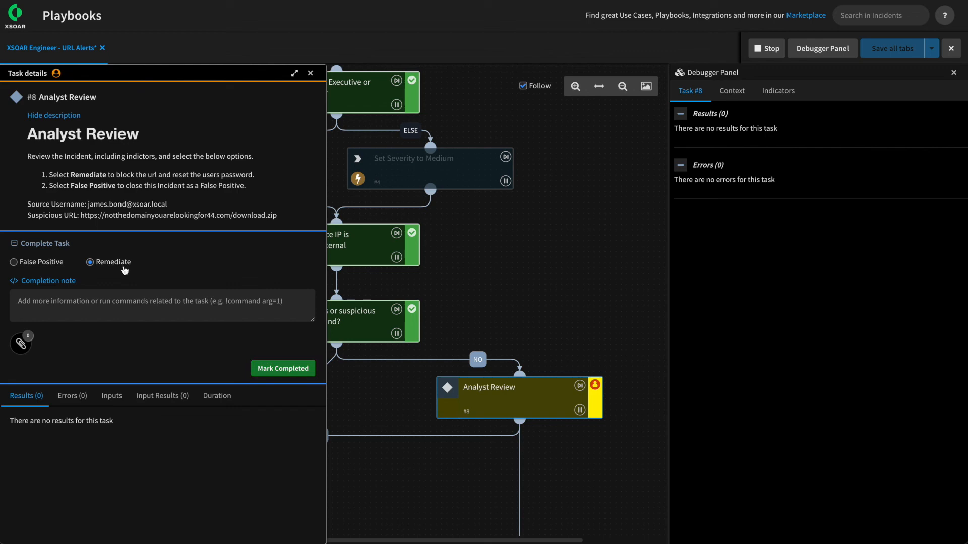
pyautogui.click(285, 372)
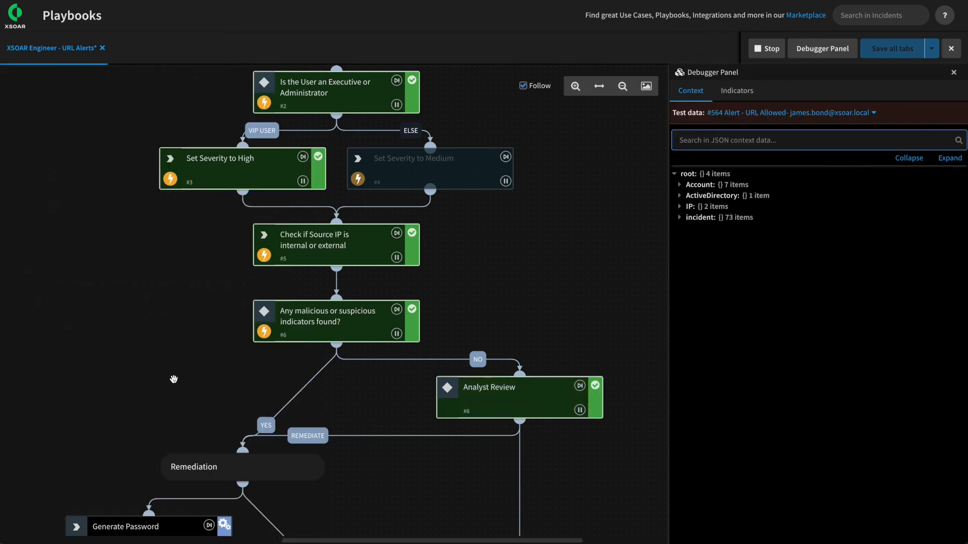
pyautogui.click(171, 304)
pyautogui.moveTo(170, 304); pyautogui.dragTo(231, 123)
pyautogui.moveTo(498, 368); pyautogui.dragTo(470, 274)
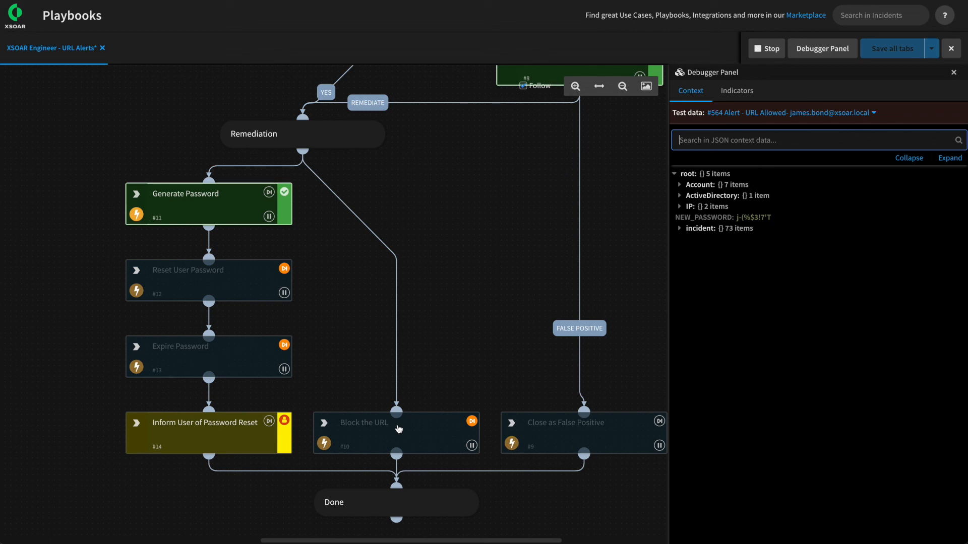
# Check the generated password in Inform User of Password Reset, stop the debug run, and save.
pyautogui.click(173, 438)
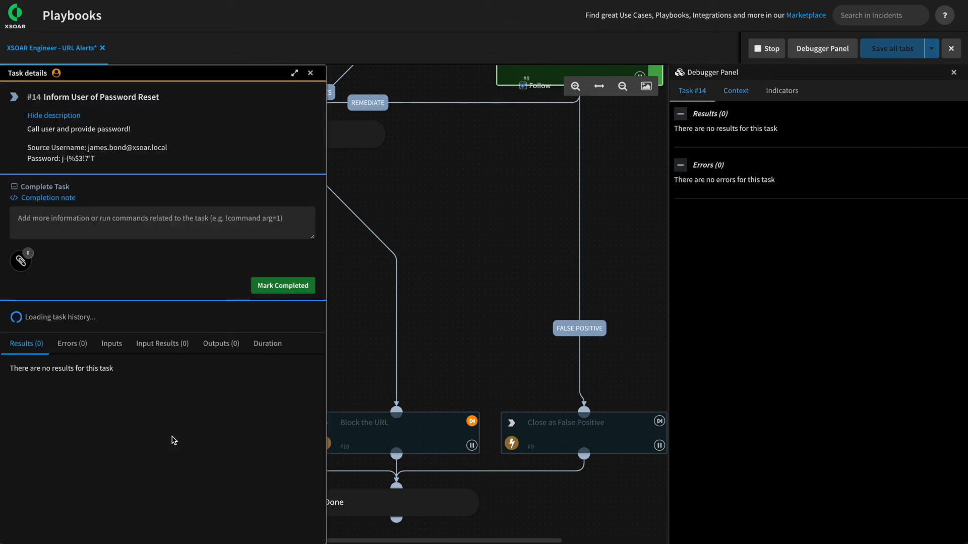
pyautogui.moveTo(100, 161); pyautogui.dragTo(60, 160)
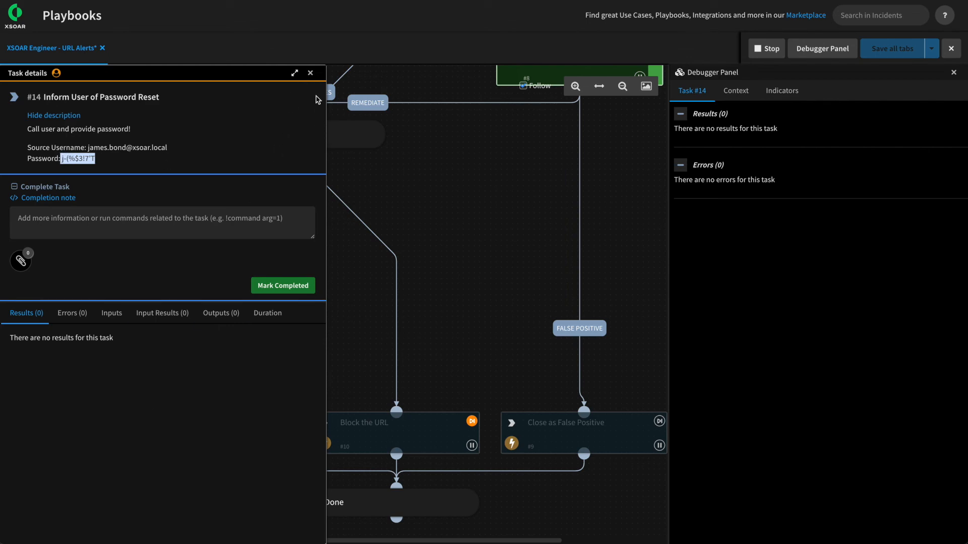
pyautogui.click(310, 73)
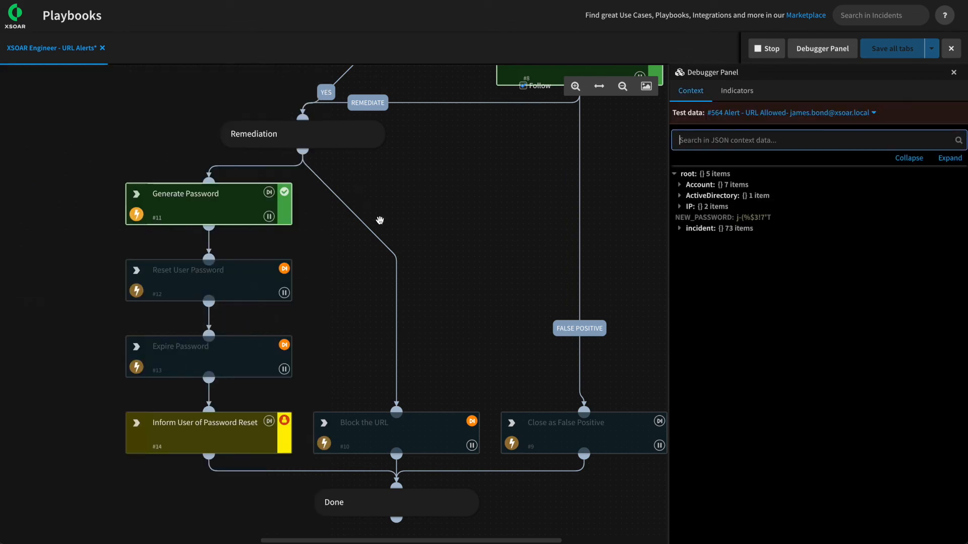
pyautogui.click(762, 49)
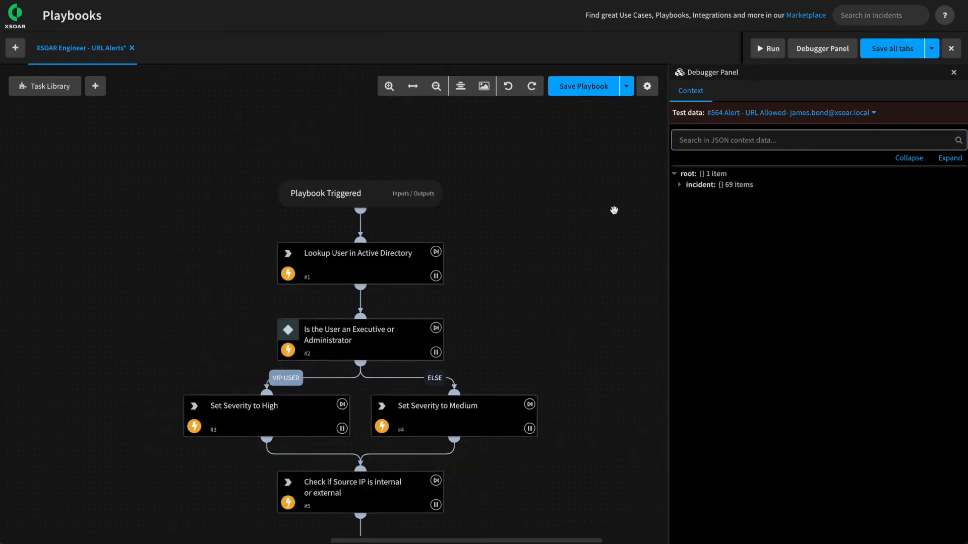
pyautogui.click(598, 86)
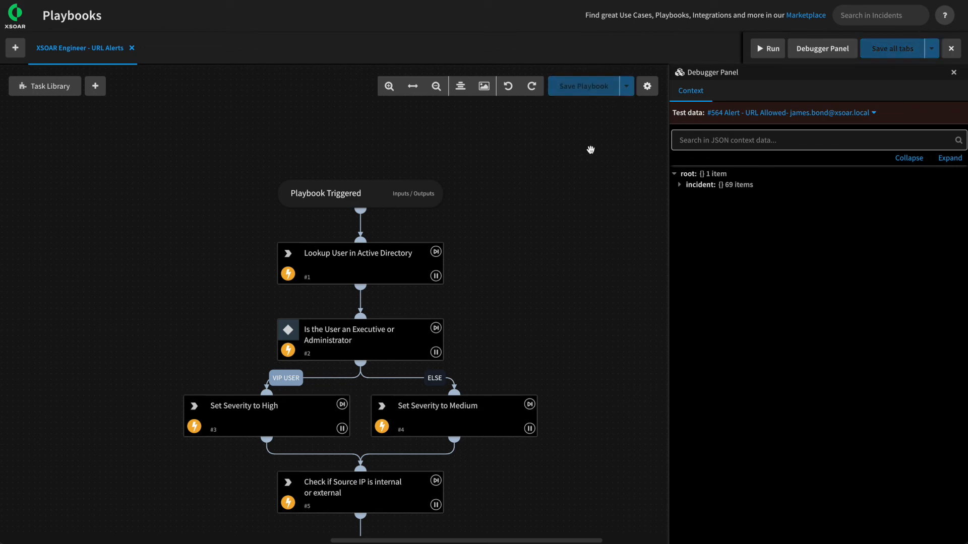